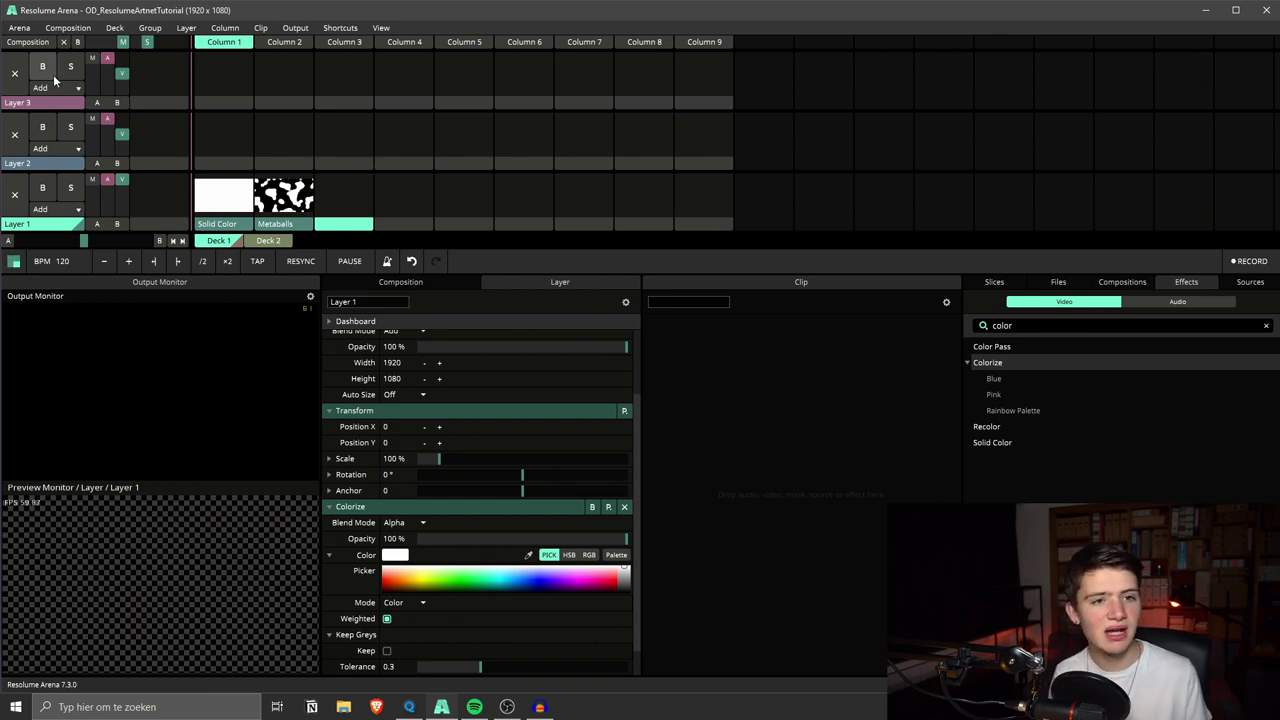
Step: Open the DMX preferences, expand the incoming DMX data monitor, and create one new DMX input
left_click(22, 28)
left_click(42, 44)
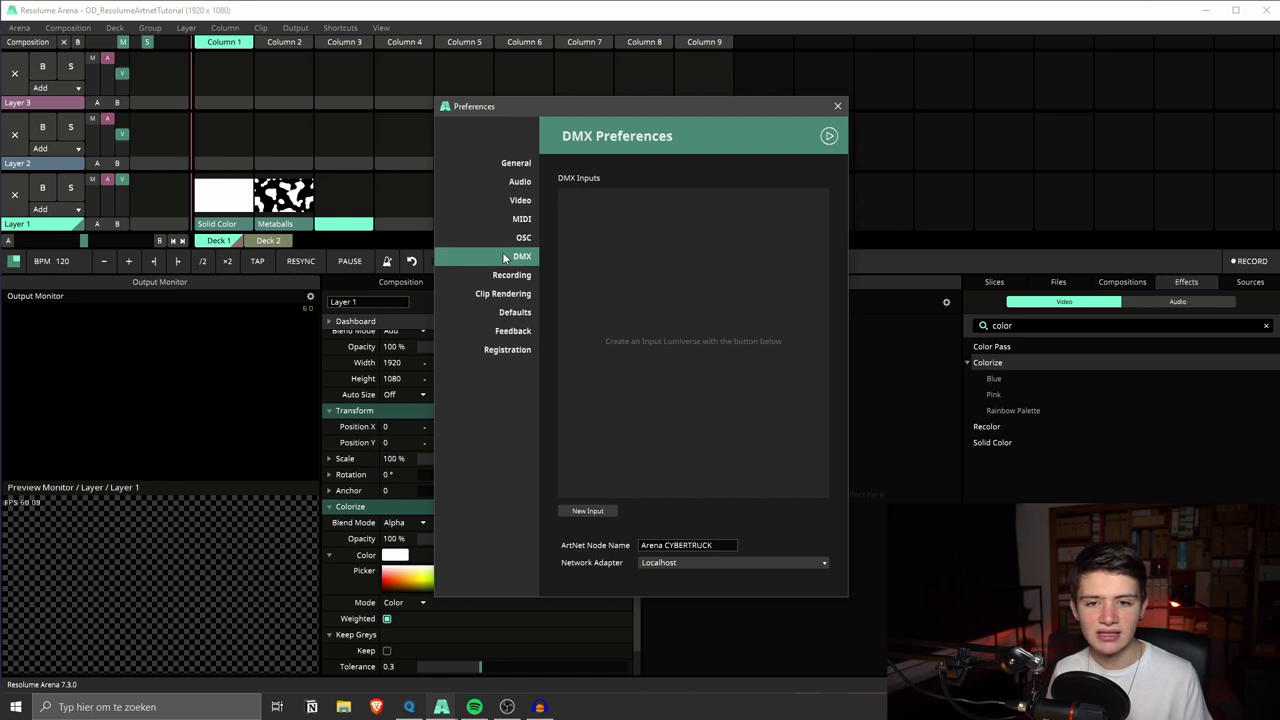
left_click_drag(616, 107, 516, 68)
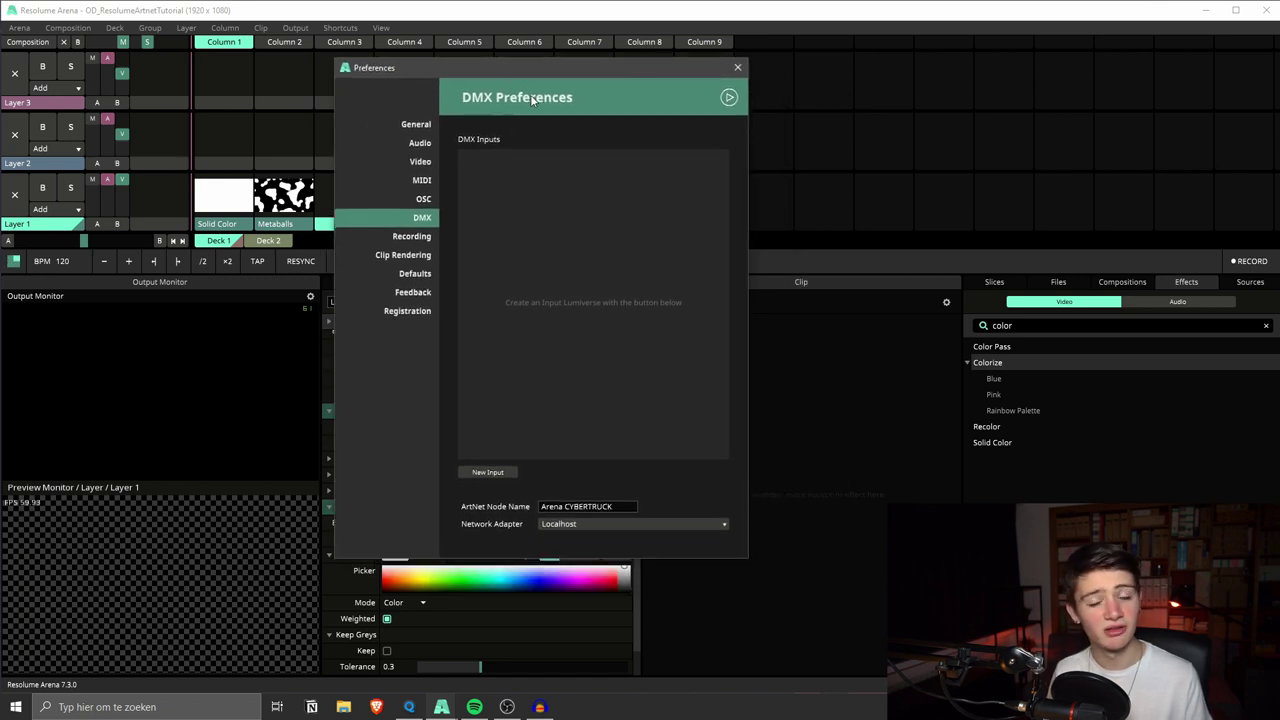
left_click(729, 97)
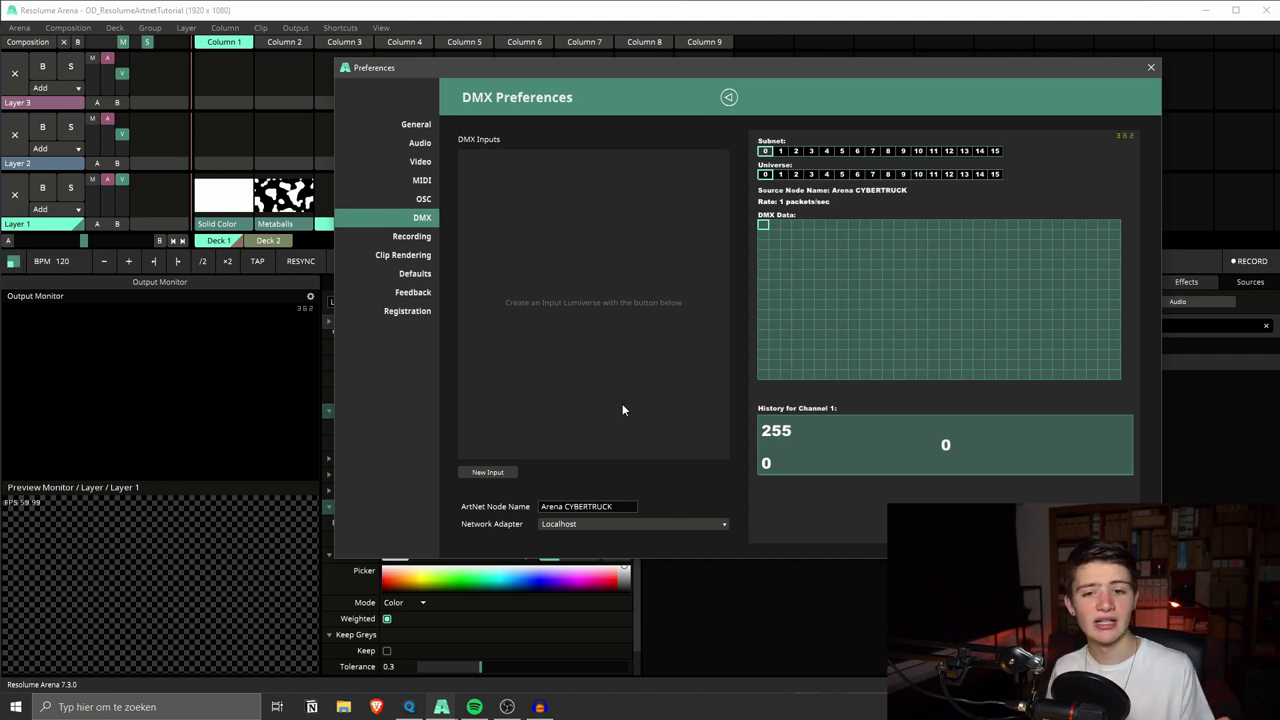
left_click(497, 472)
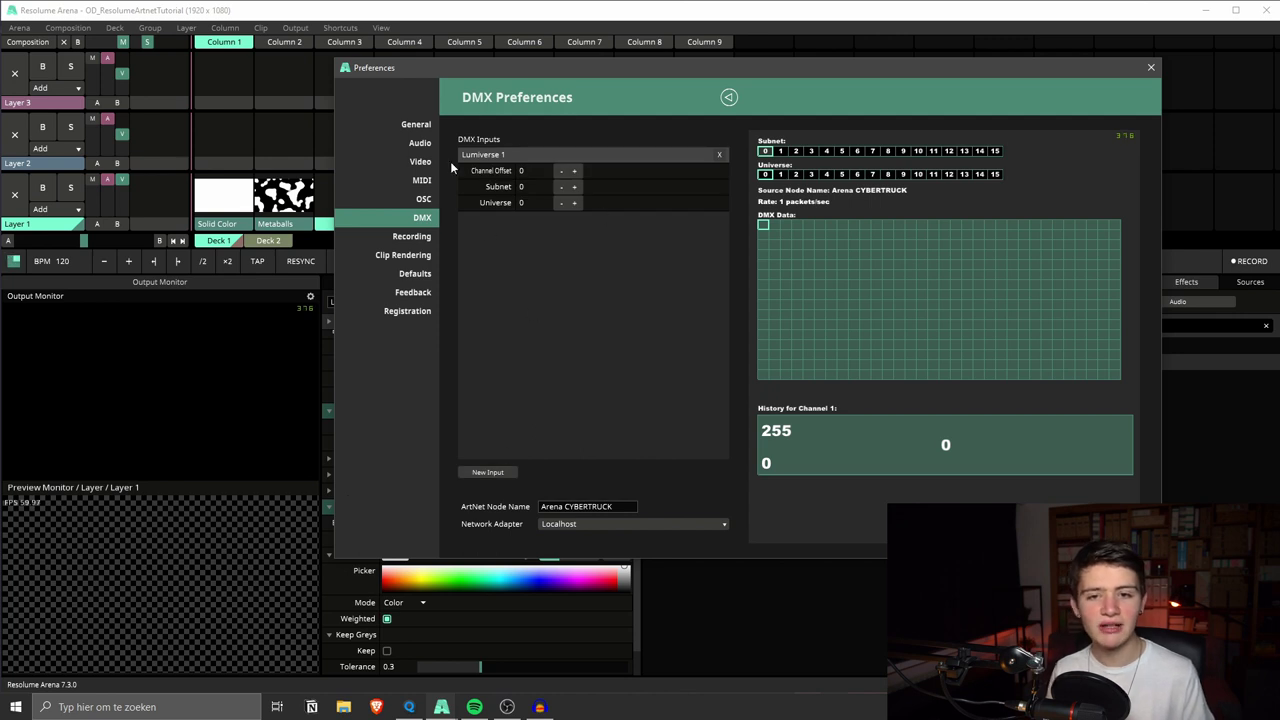
Step: Add three extra DMX inputs and delete Lumiverses 4, 3 and 2 again
left_click(494, 472)
left_click(494, 472)
left_click(494, 472)
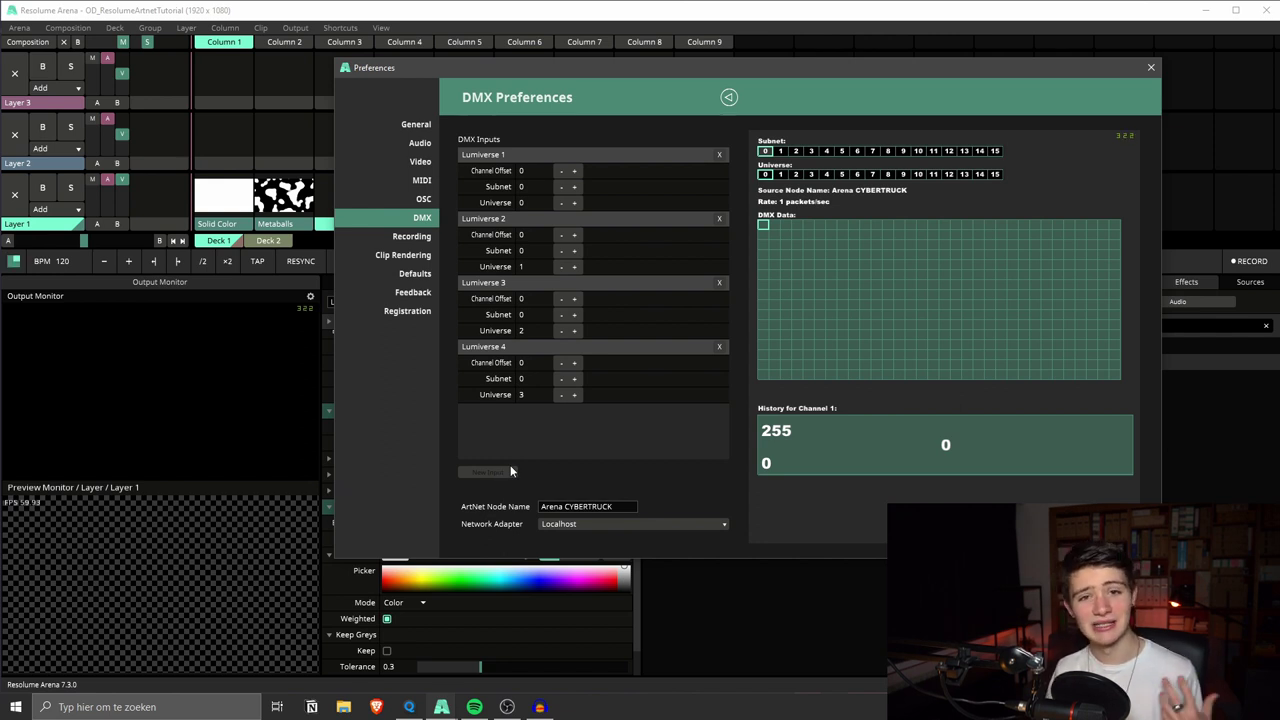
left_click(720, 348)
left_click(720, 284)
left_click(720, 220)
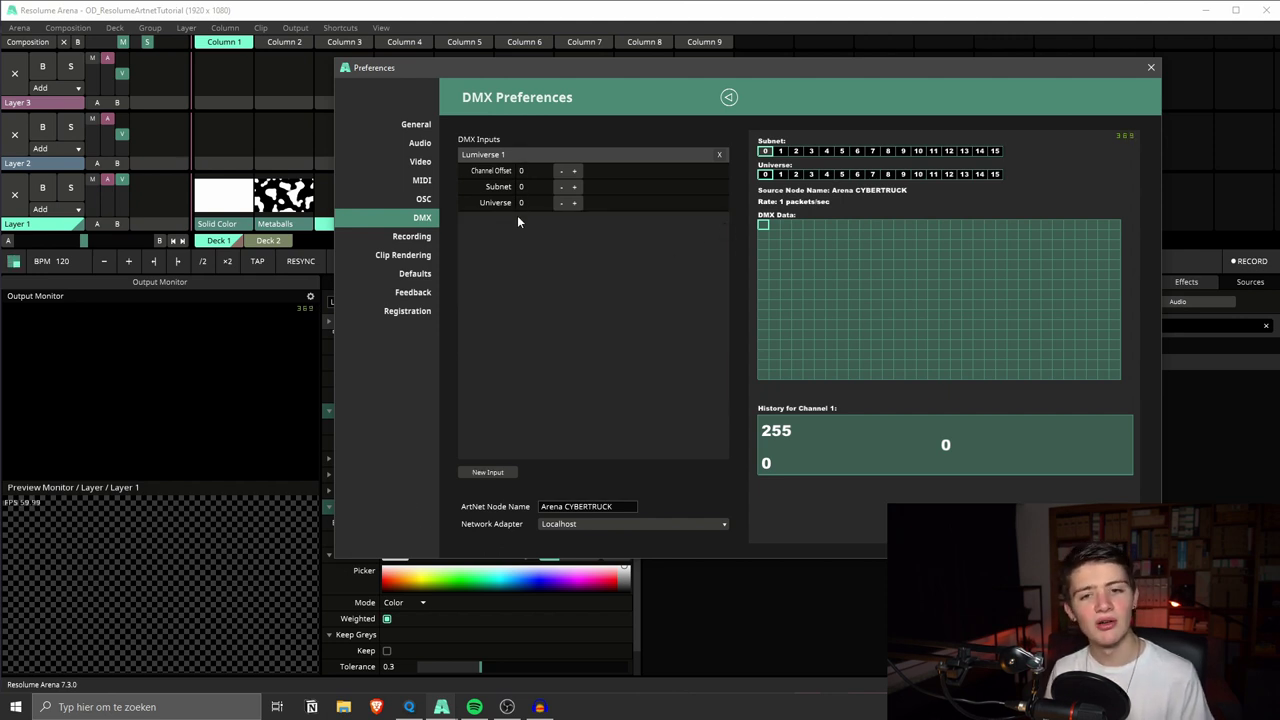
Step: Try a channel offset of 5 on Lumiverse 1 and reset it to 0
left_click(520, 170)
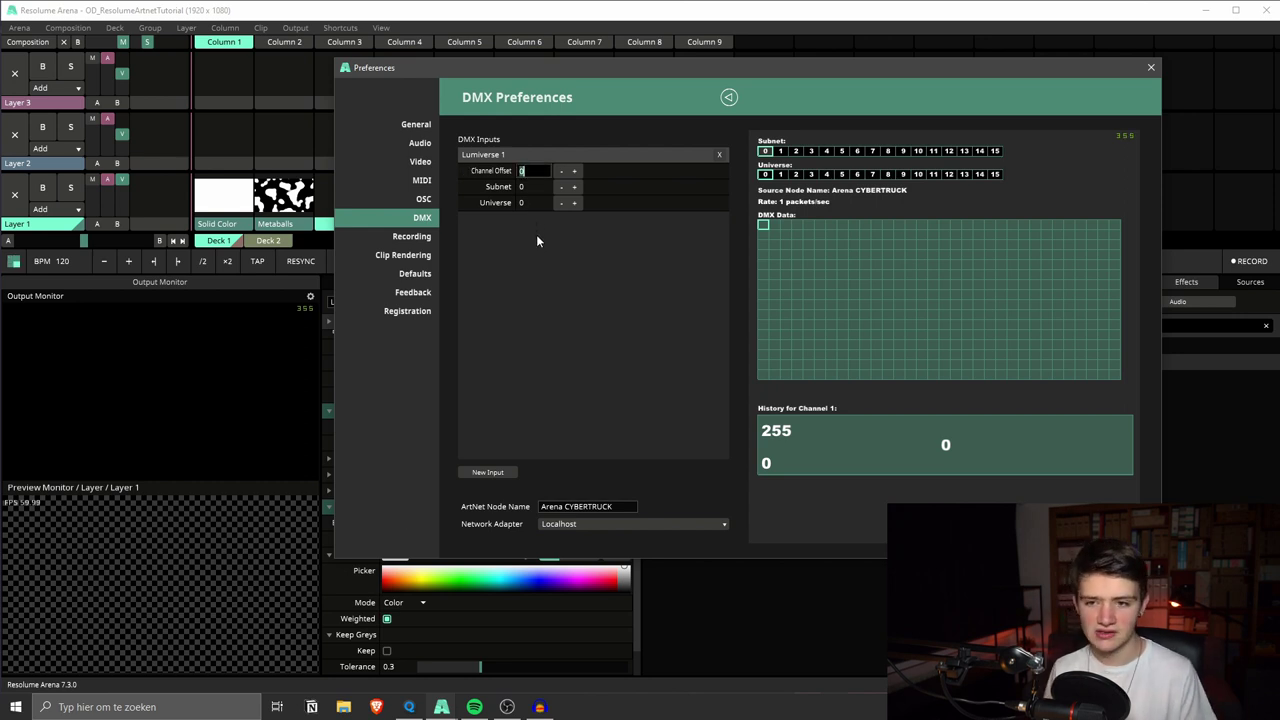
type("5")
key("Return")
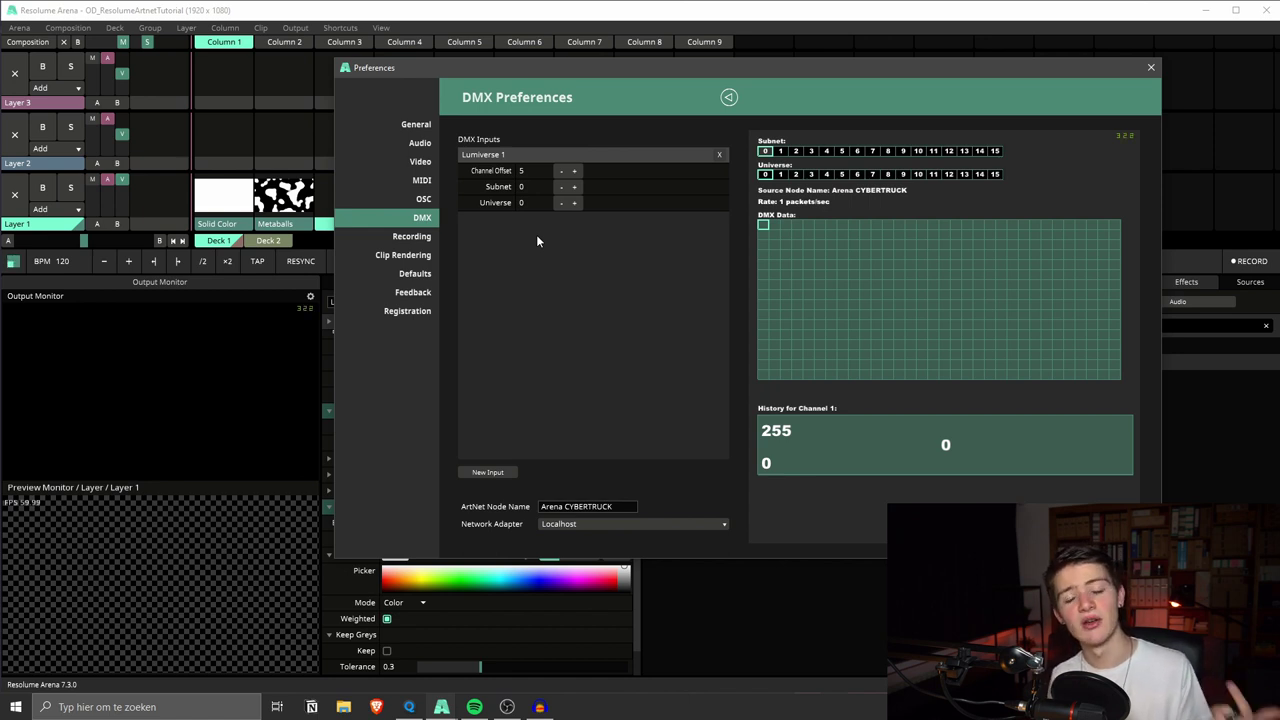
left_click_drag(521, 171, 526, 193)
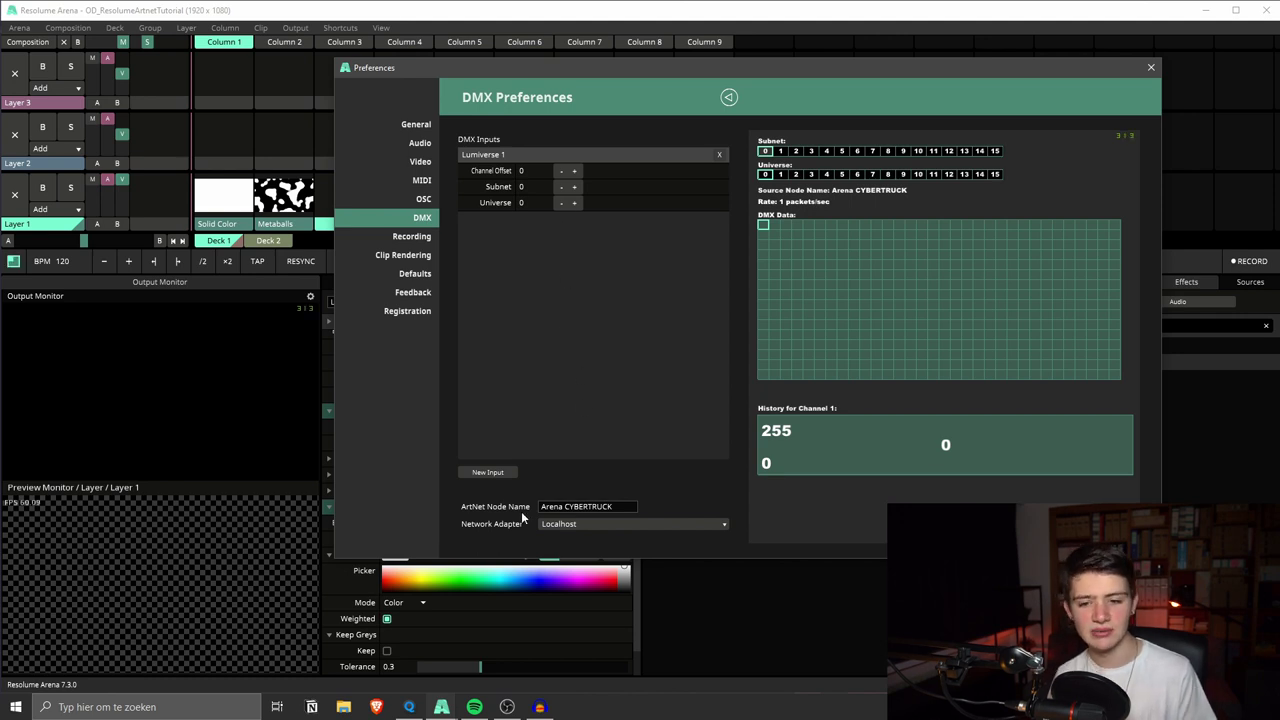
Step: Select Localhost as the DMX network adapter, keep the ArtNet node name, and close the preferences
left_click(560, 524)
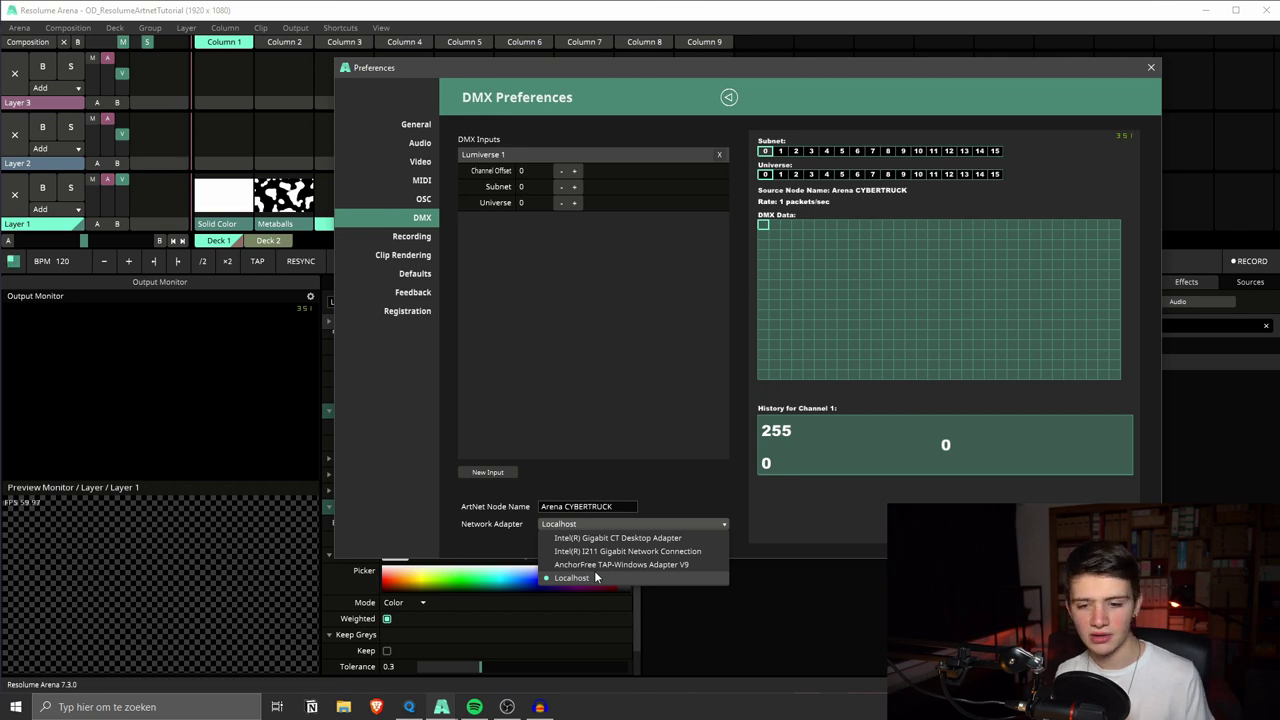
left_click(590, 577)
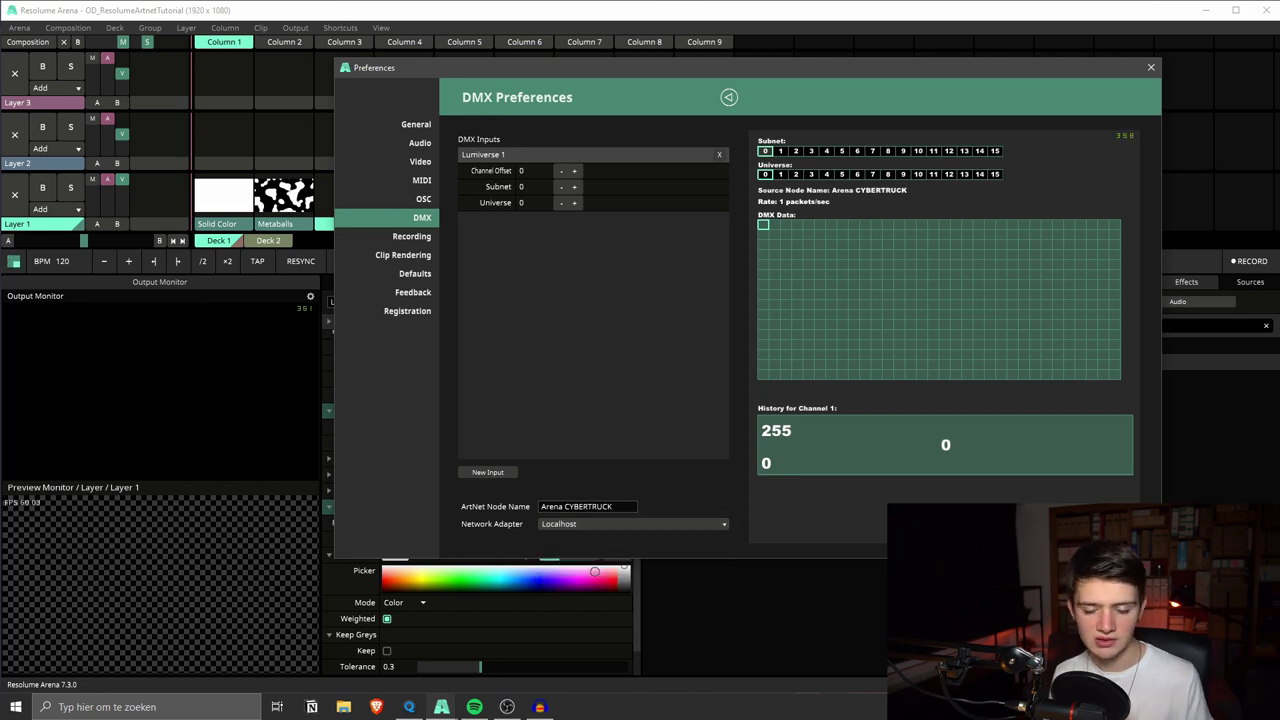
left_click(572, 507)
key("Return")
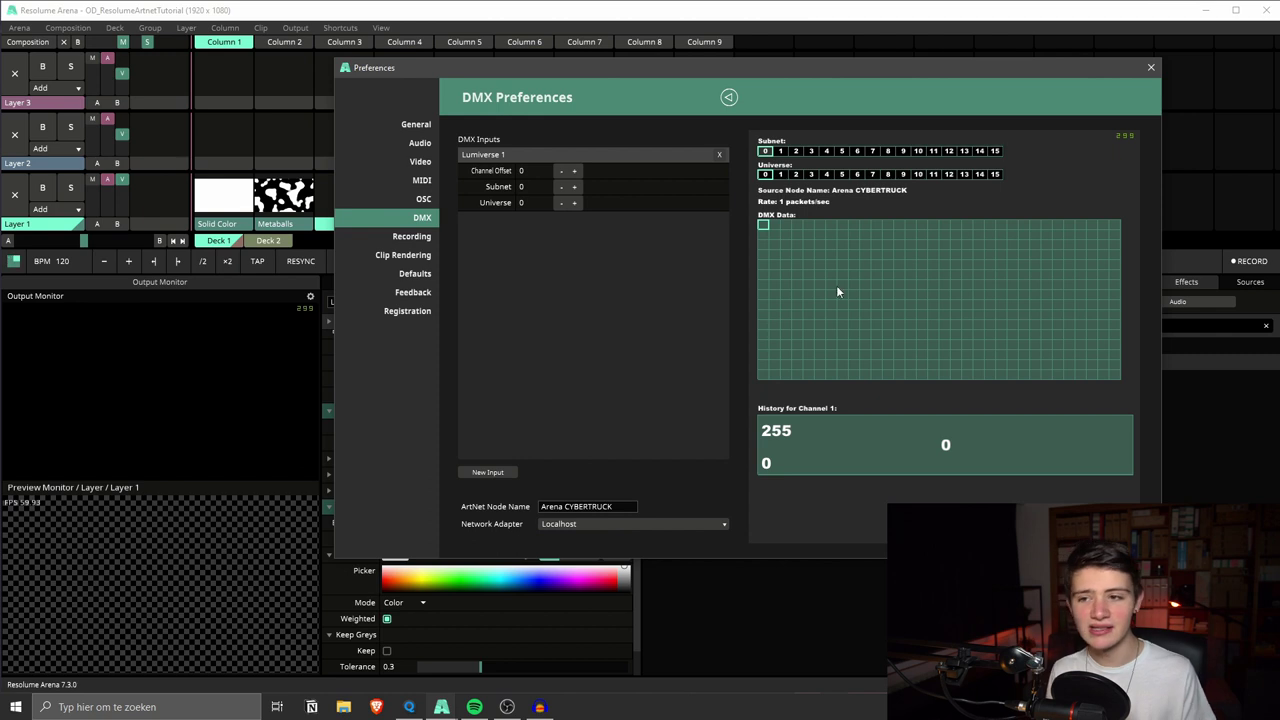
left_click(1151, 67)
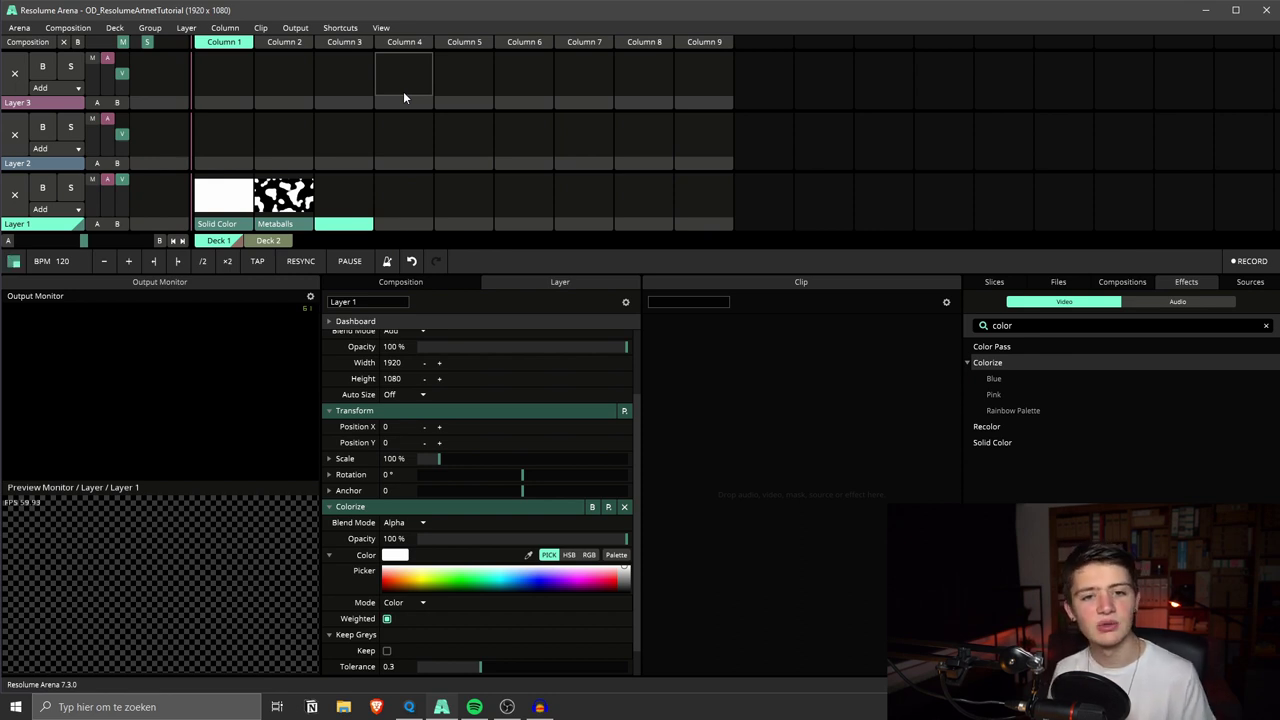
Step: Enter DMX shortcut editing and create a shortcut on Layer 1's Solid Color clip with its target set to By Position
left_click(345, 29)
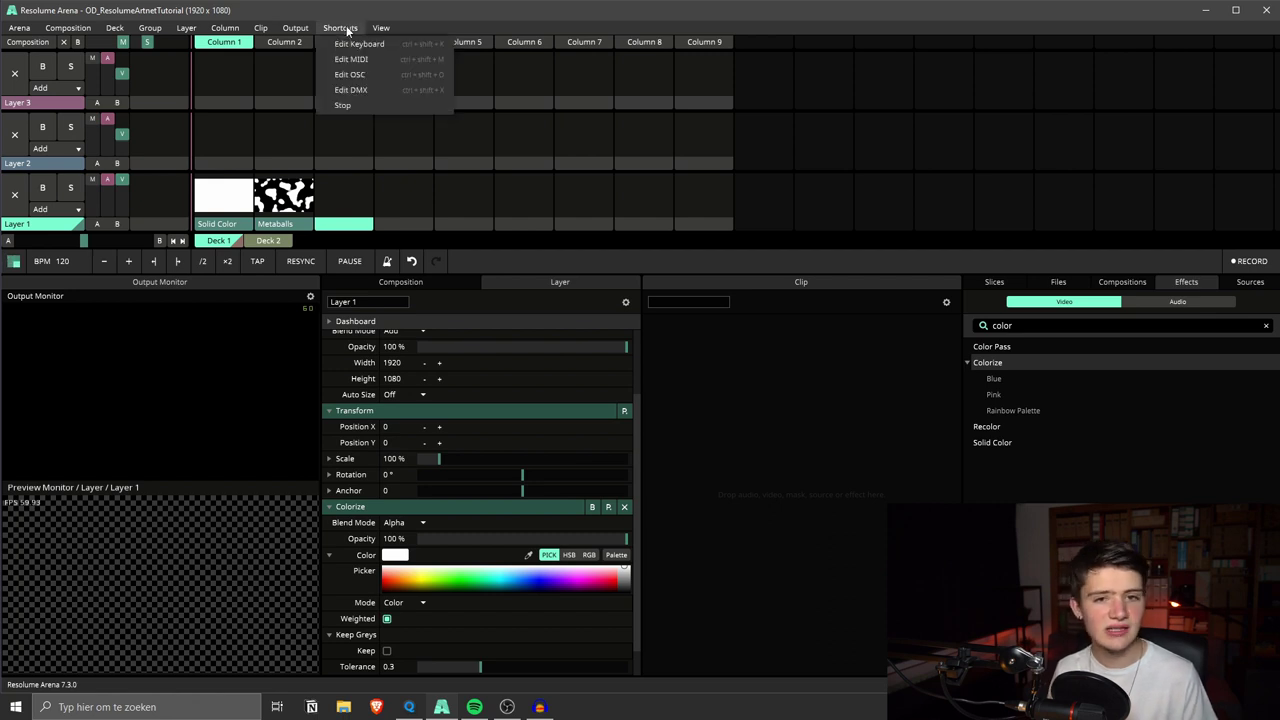
left_click(382, 90)
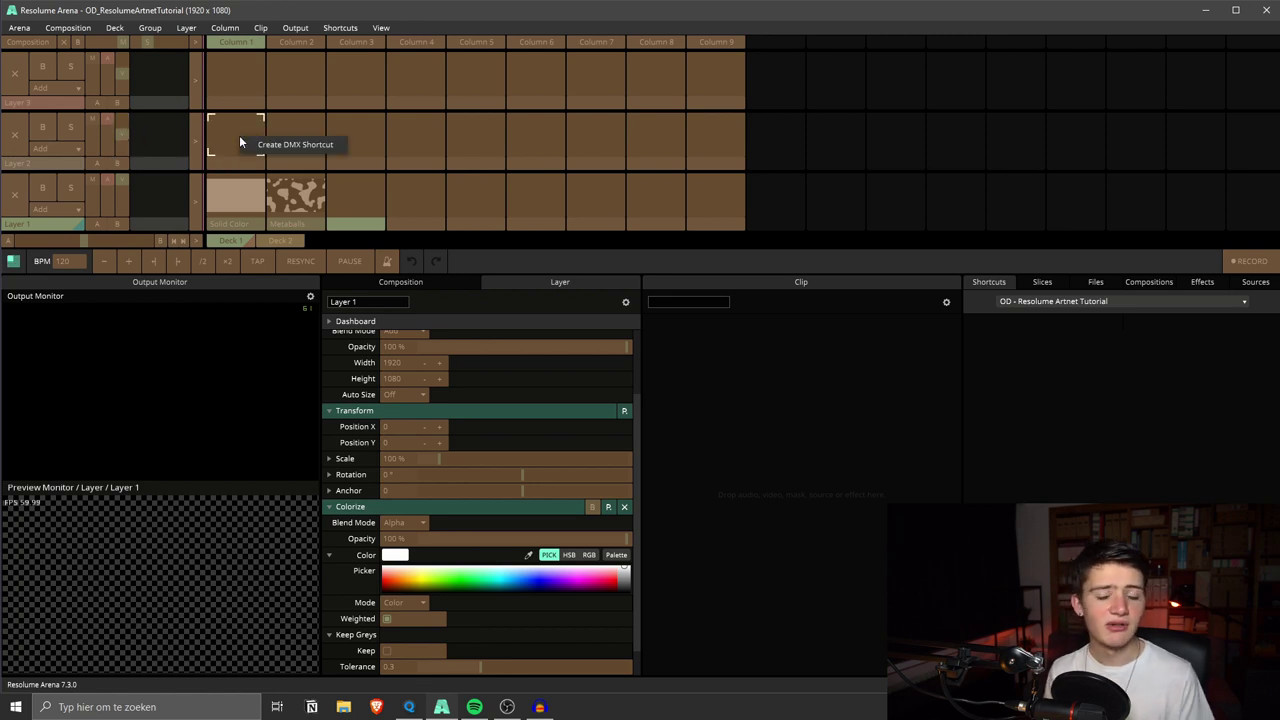
left_click(249, 149)
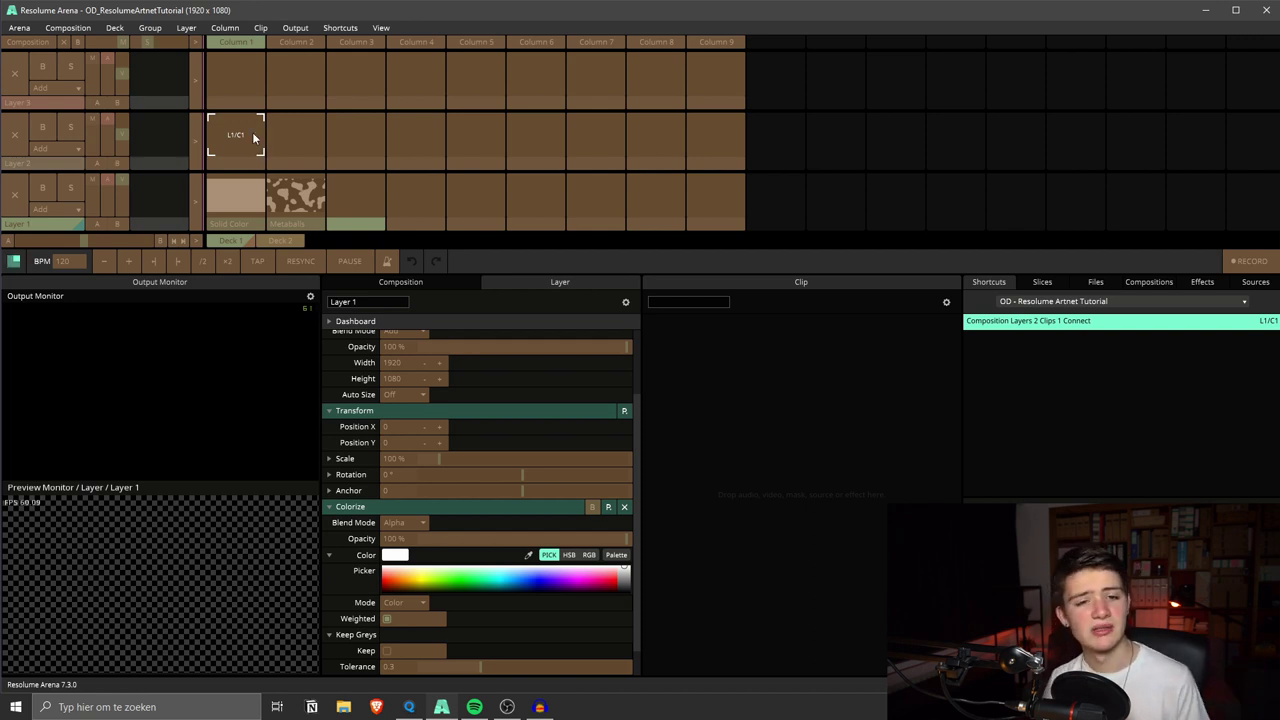
left_click(258, 188)
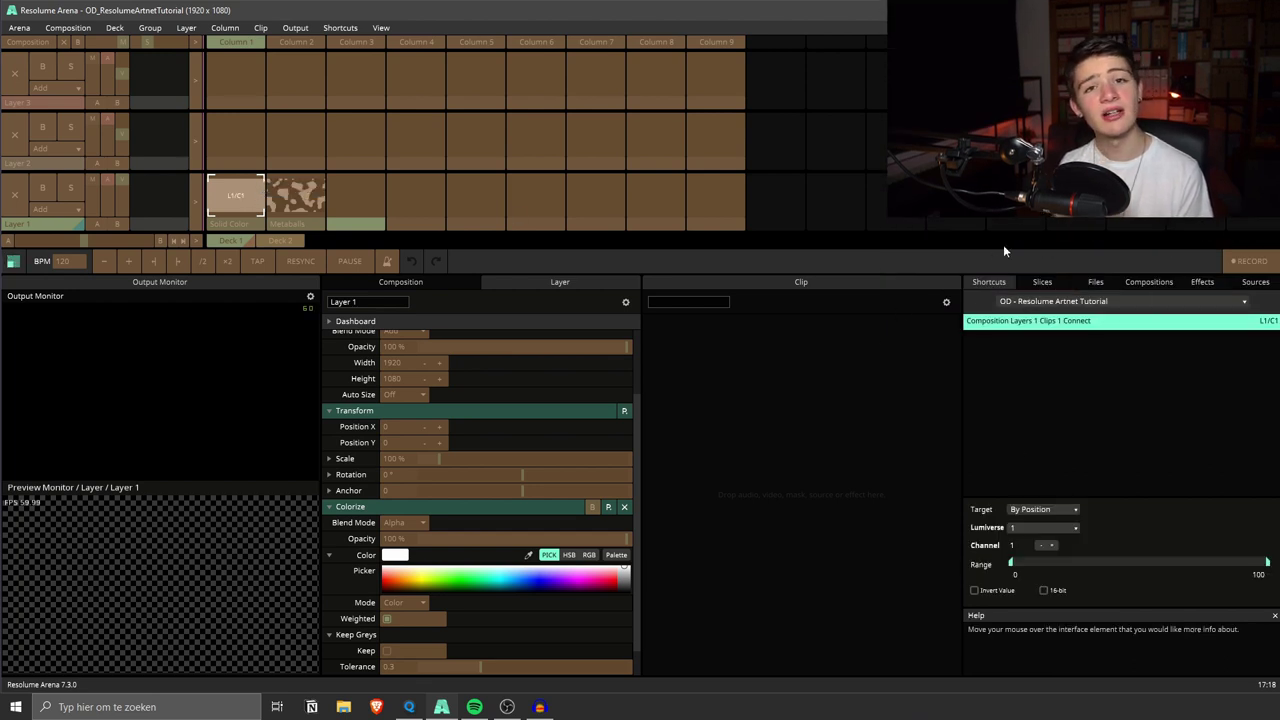
left_click(1020, 510)
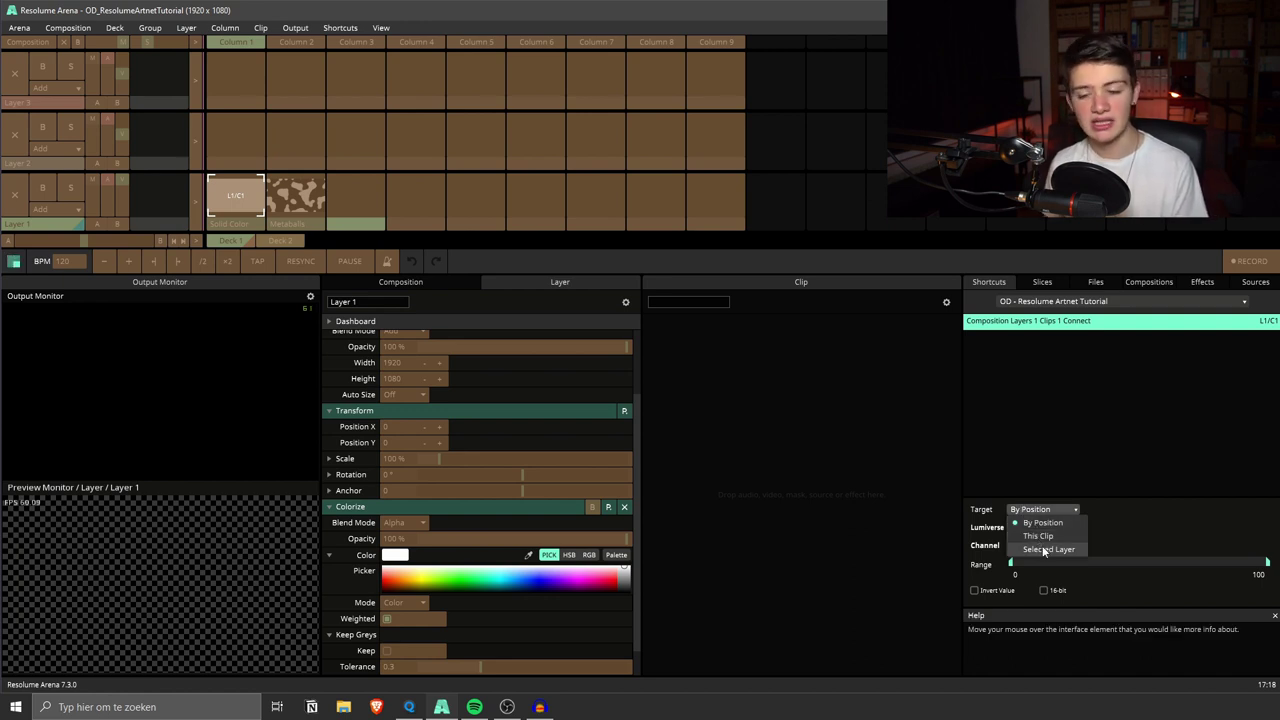
left_click(1042, 522)
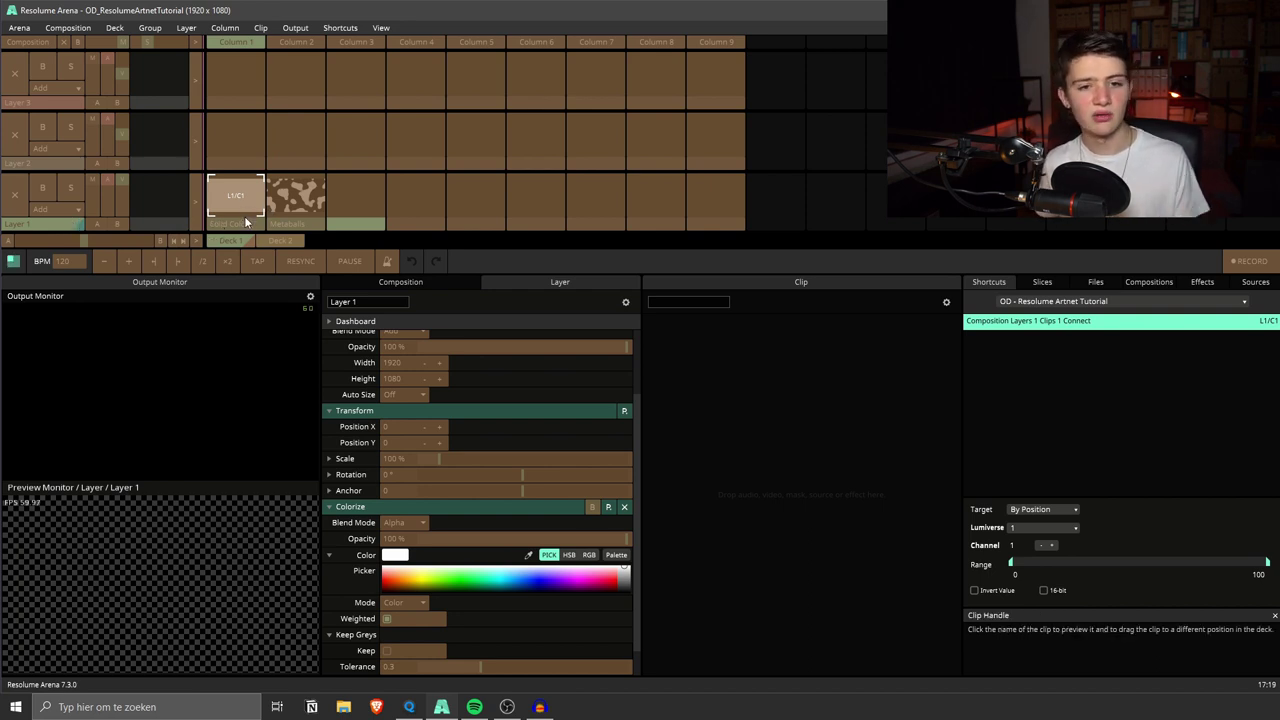
Step: Move the Solid Color clip to column 3 of Layer 1 and check in DMX shortcut editing which slot holds the shortcut
left_click(340, 27)
left_click(345, 88)
left_click_drag(335, 212, 340, 205)
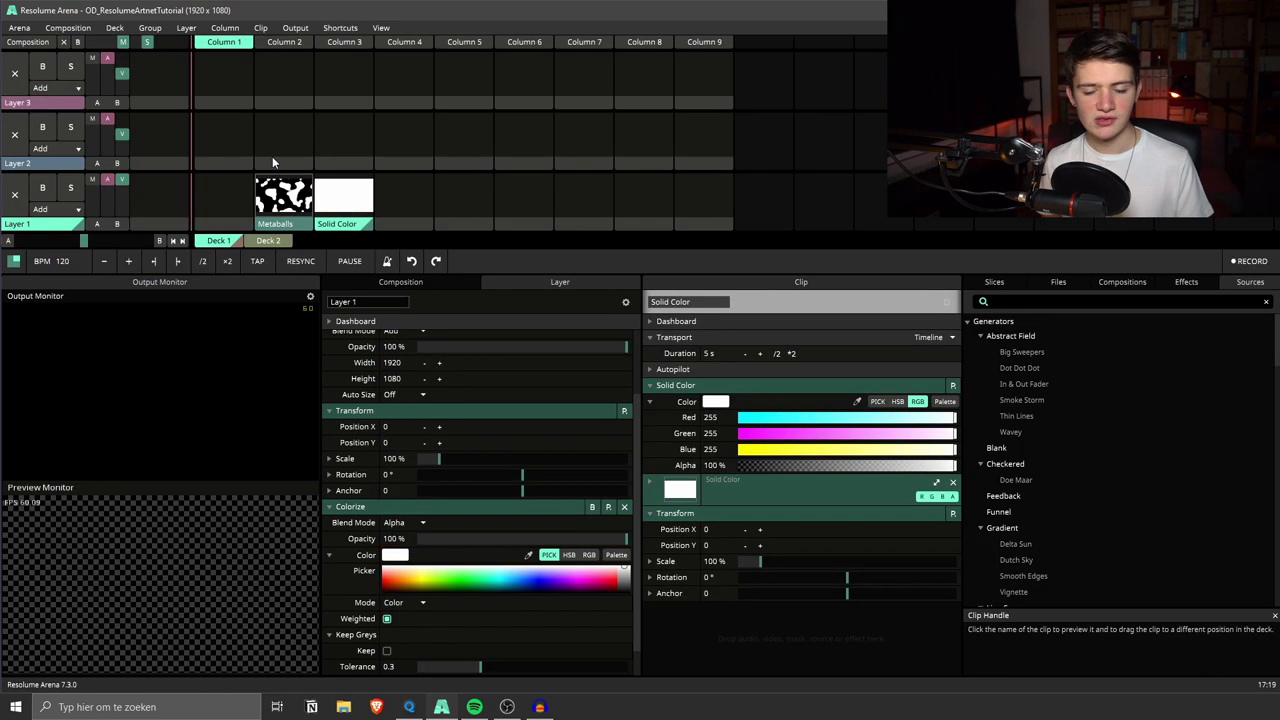
left_click(340, 27)
left_click(345, 88)
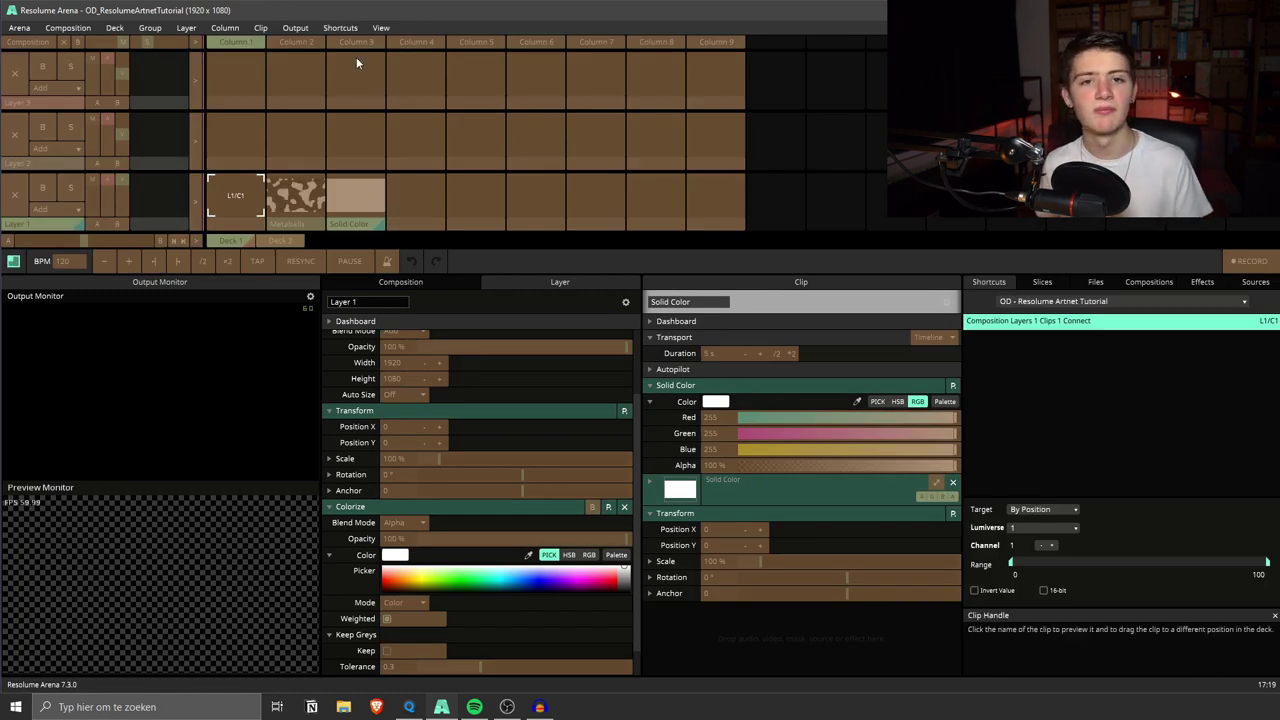
Step: Return the Solid Color clip to column 1 of Layer 1 and resume DMX shortcut editing
left_click(340, 27)
left_click(345, 88)
left_click(340, 27)
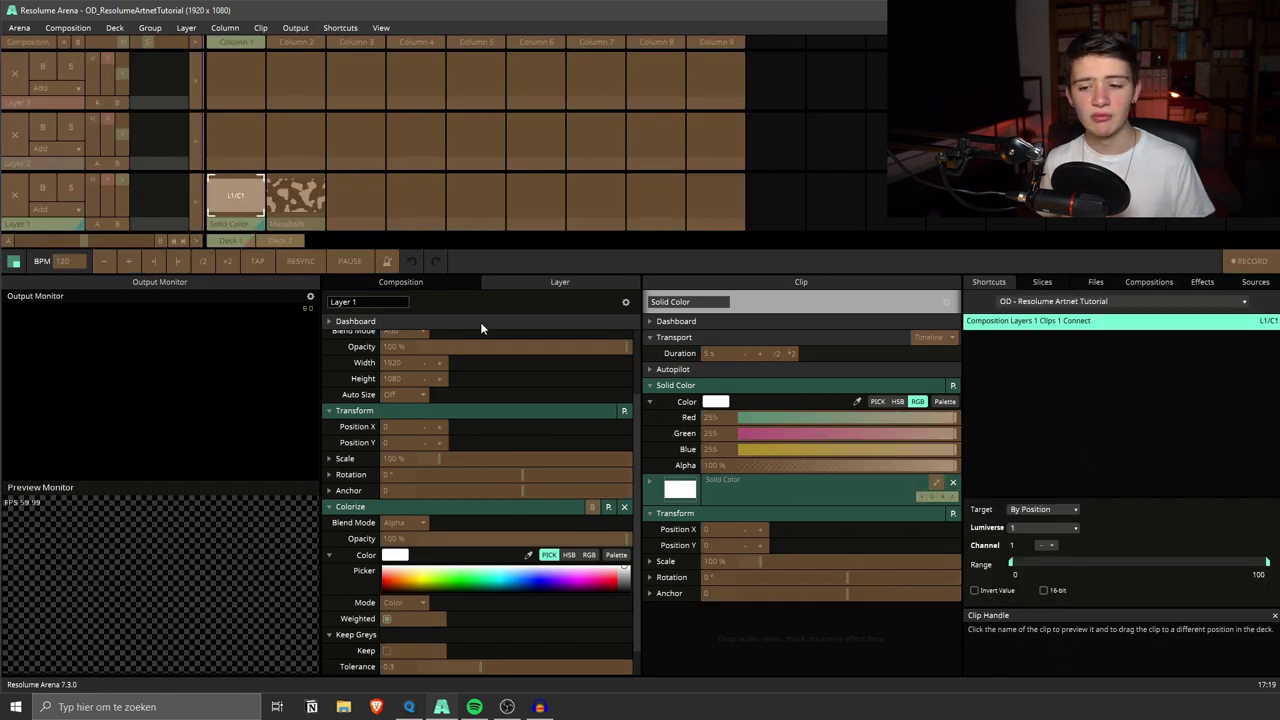
left_click(345, 88)
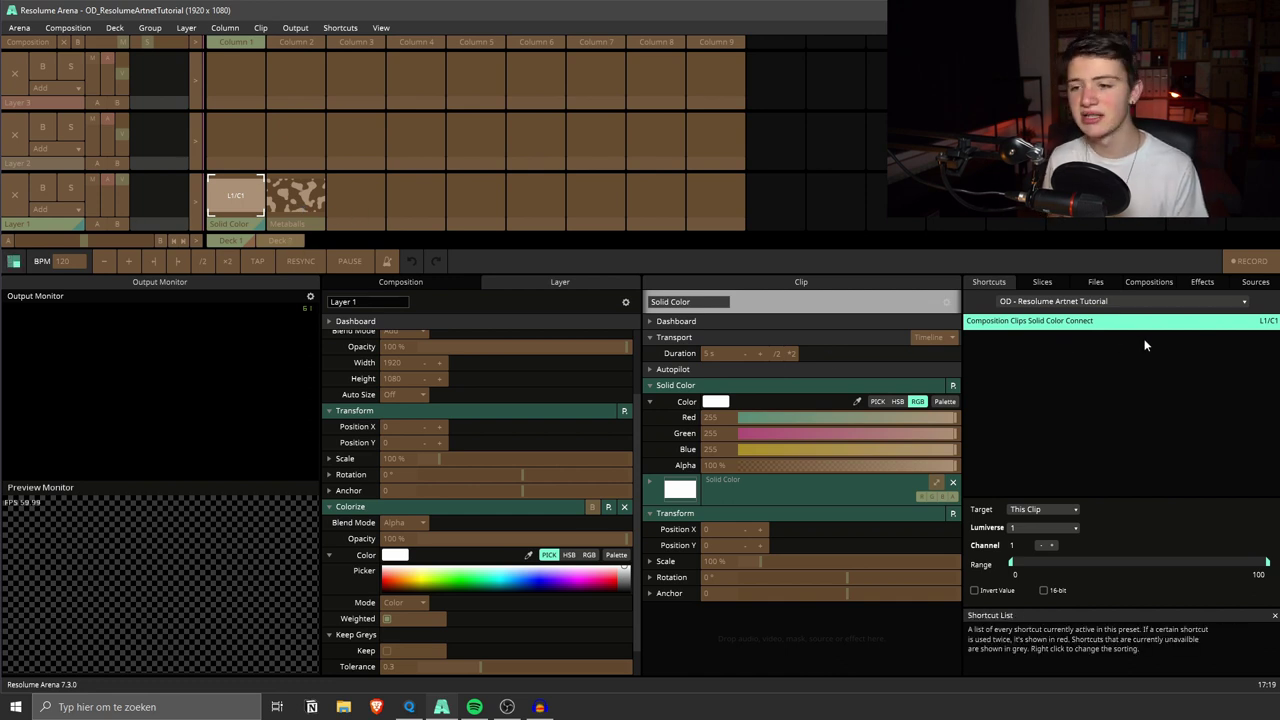
Step: Switch the Solid Color shortcut's target to By Position for comparison and set it back to This Clip
left_click(1032, 509)
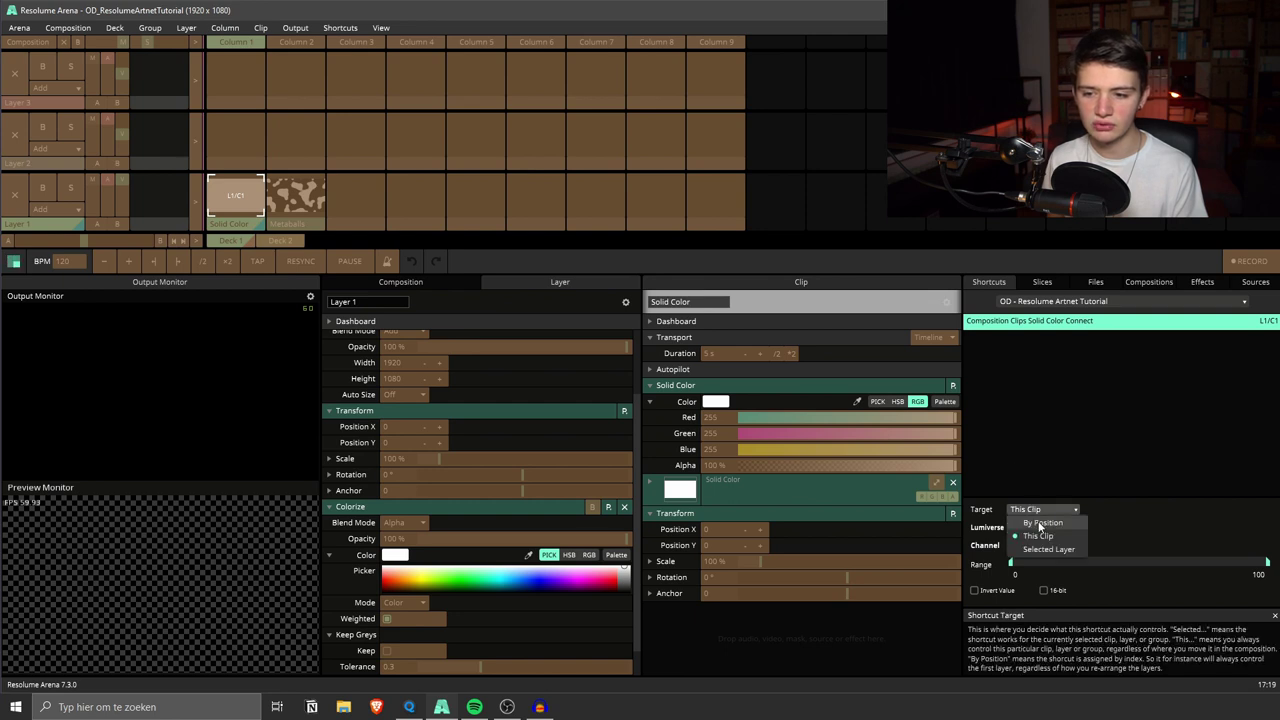
left_click(1034, 527)
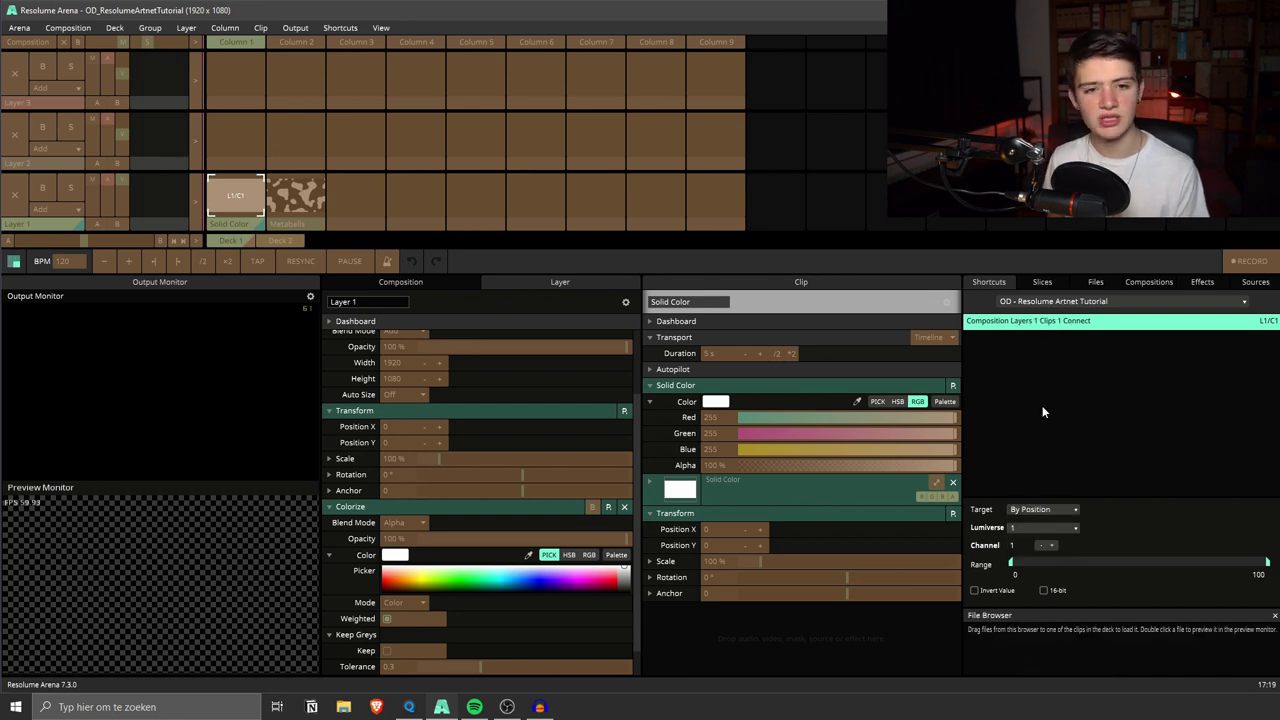
left_click(1065, 510)
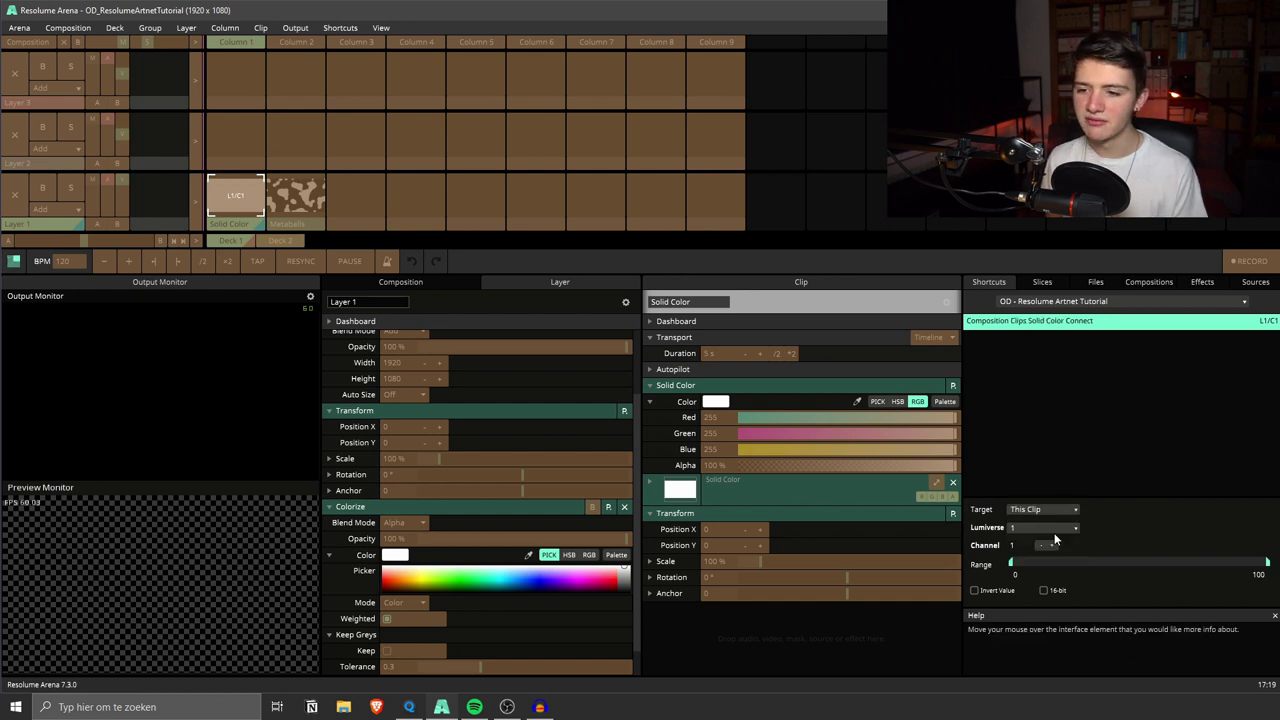
left_click(1040, 511)
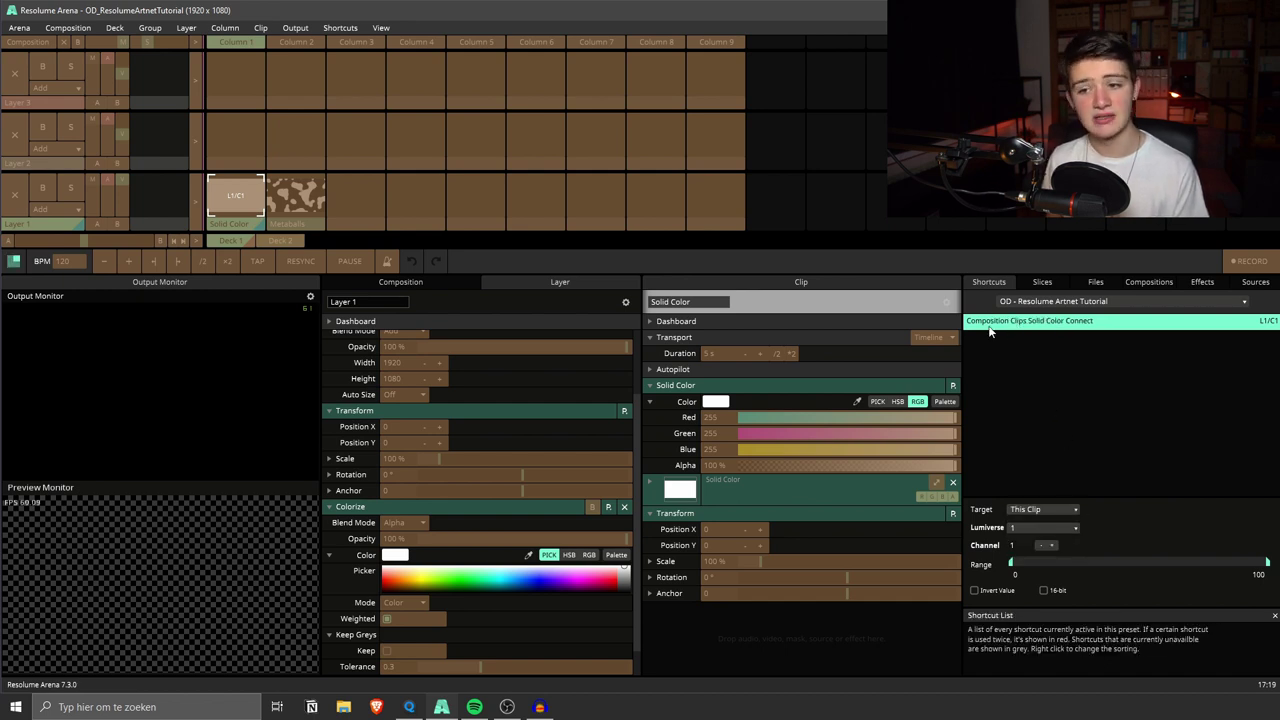
Step: Move the Solid Color clip to Layer 2, column 3, and check its shortcut in DMX shortcut editing
left_click(340, 28)
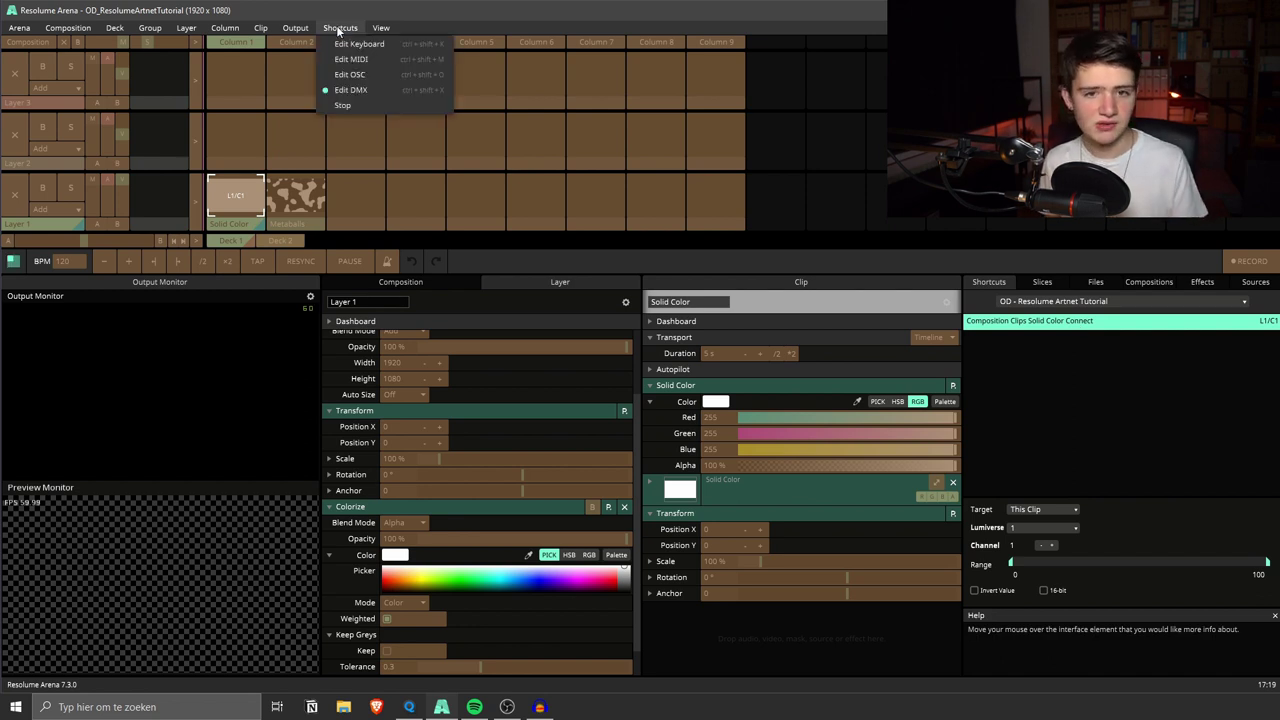
left_click(350, 89)
left_click(340, 28)
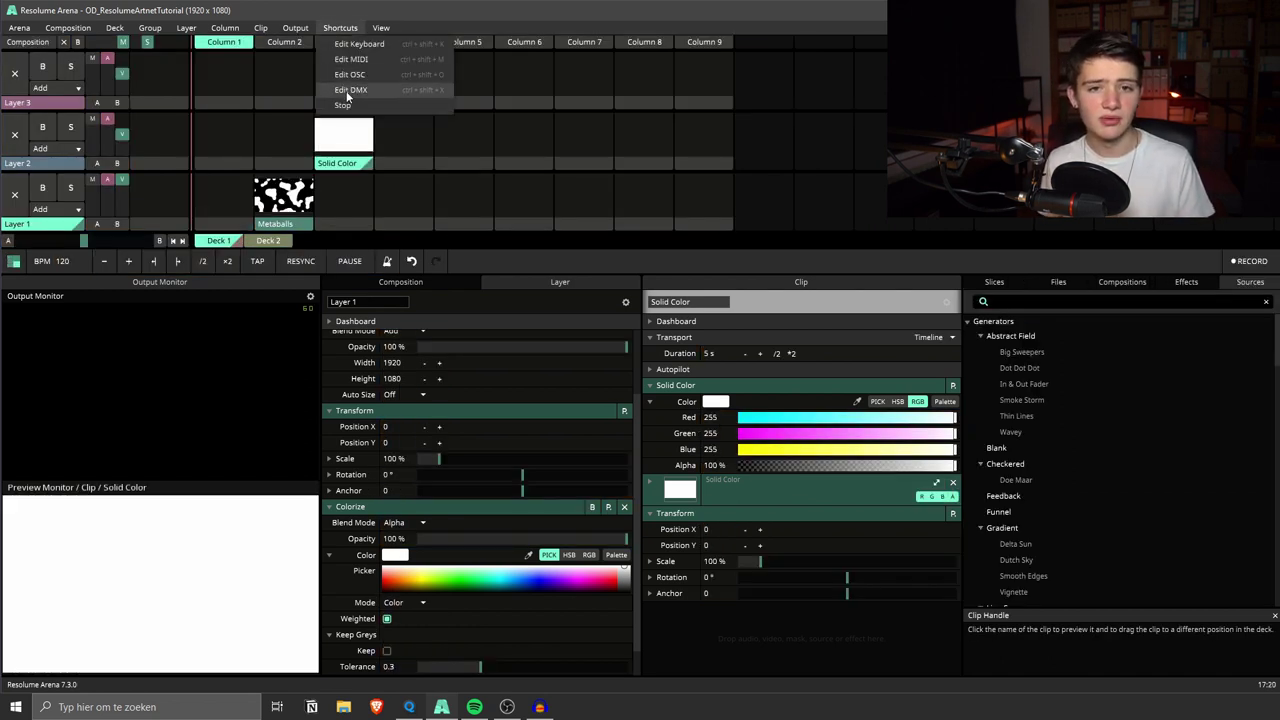
left_click(350, 89)
left_click(354, 132)
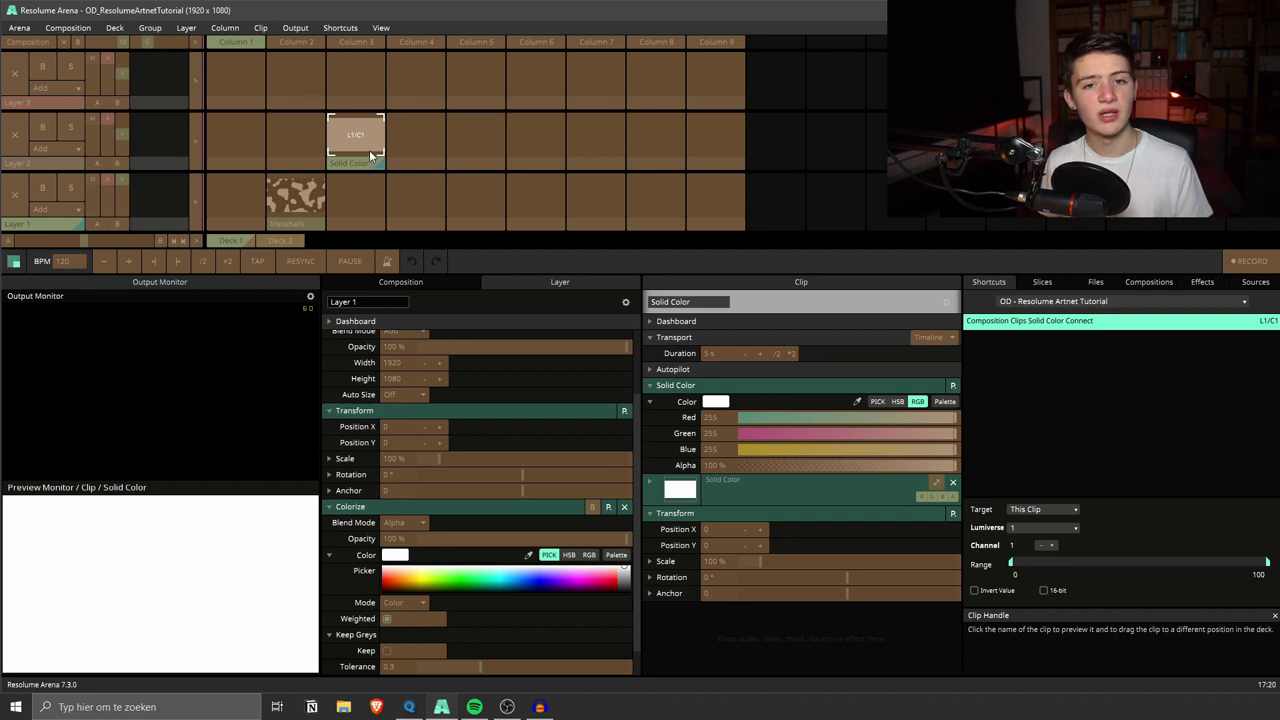
Step: Set the shortcut's target to Selected Layer and leave DMX shortcut editing
left_click(1035, 509)
left_click(1030, 550)
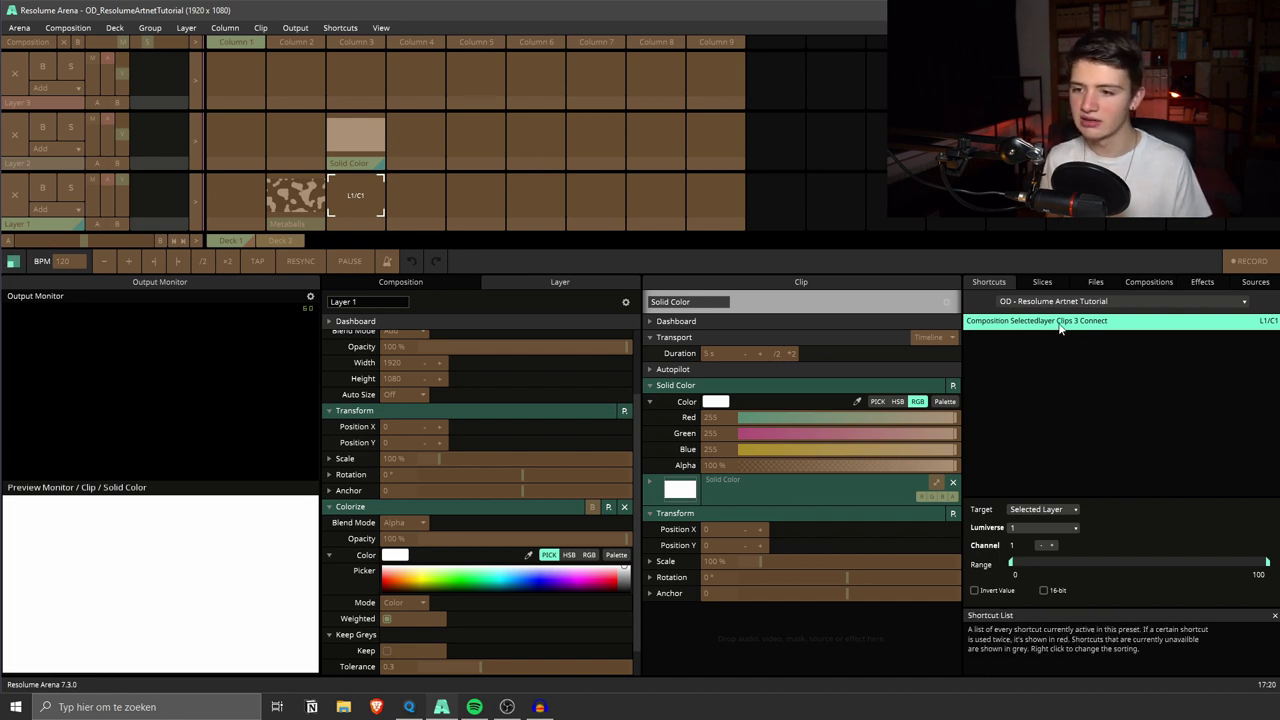
left_click(340, 27)
left_click(352, 88)
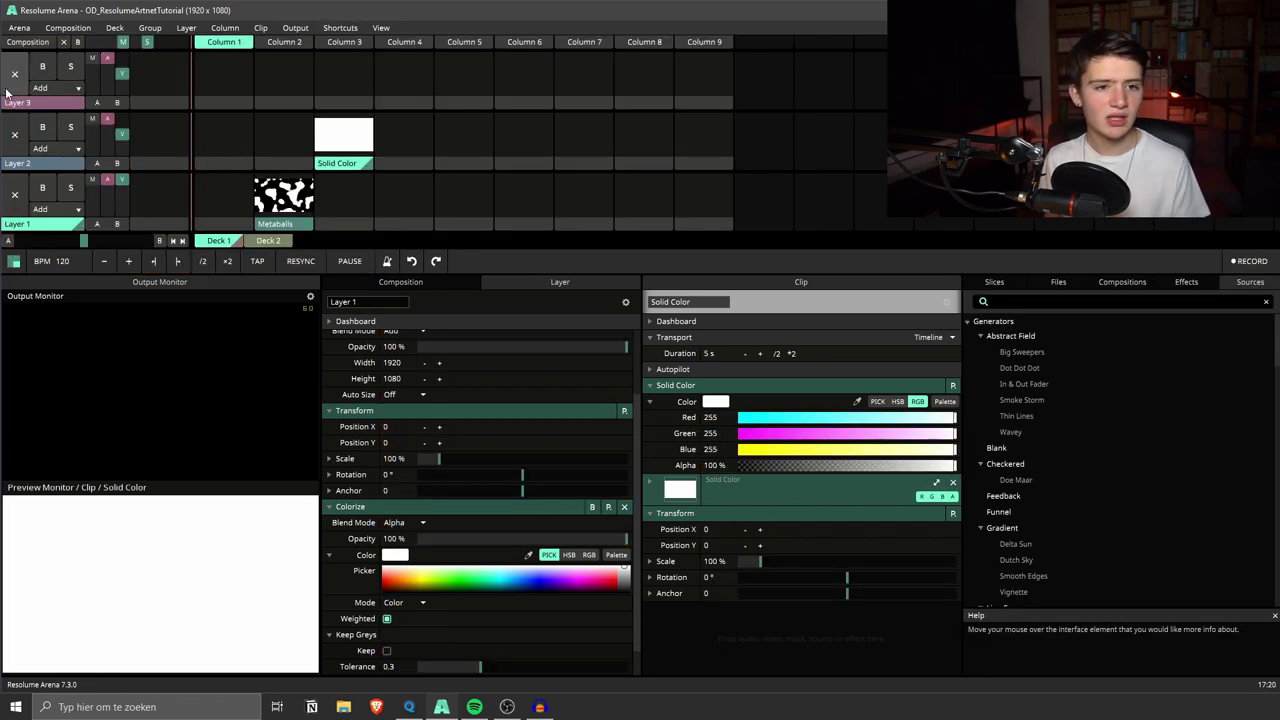
Step: Select Layer 3, check the shortcut's slot in DMX shortcut editing, and exit the editing mode
left_click(31, 106)
left_click(340, 27)
left_click(356, 91)
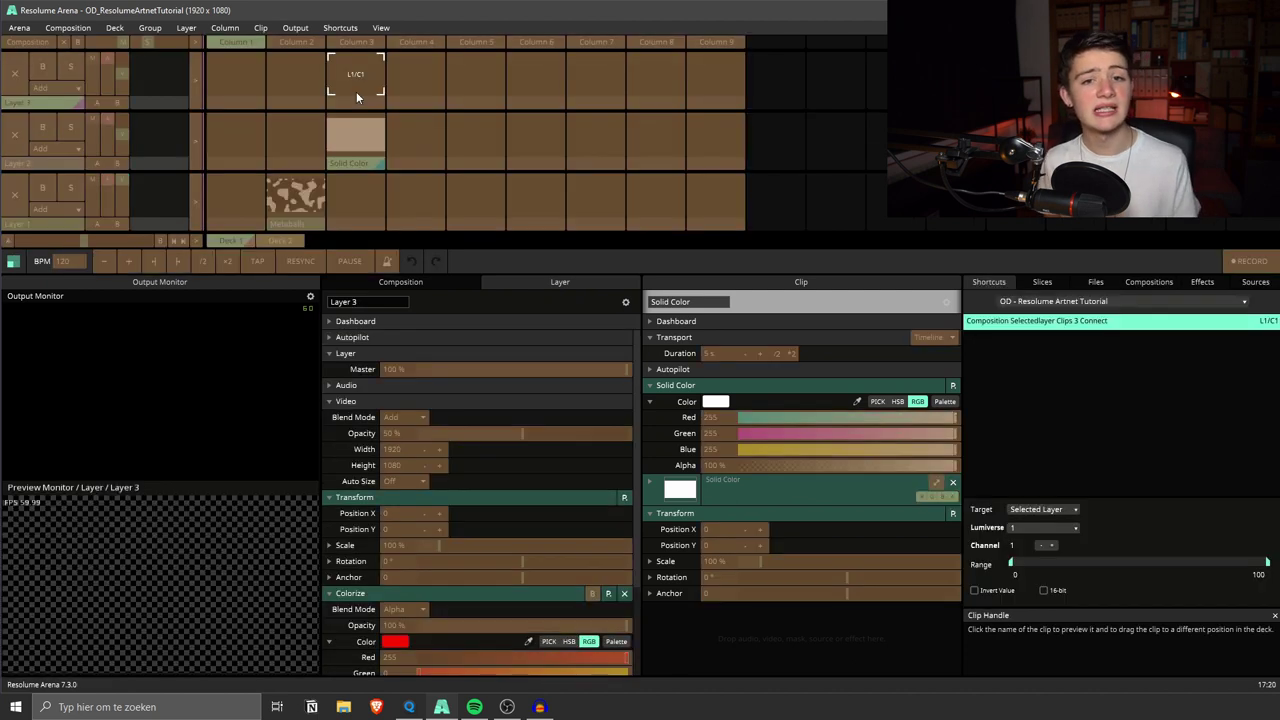
left_click(360, 73)
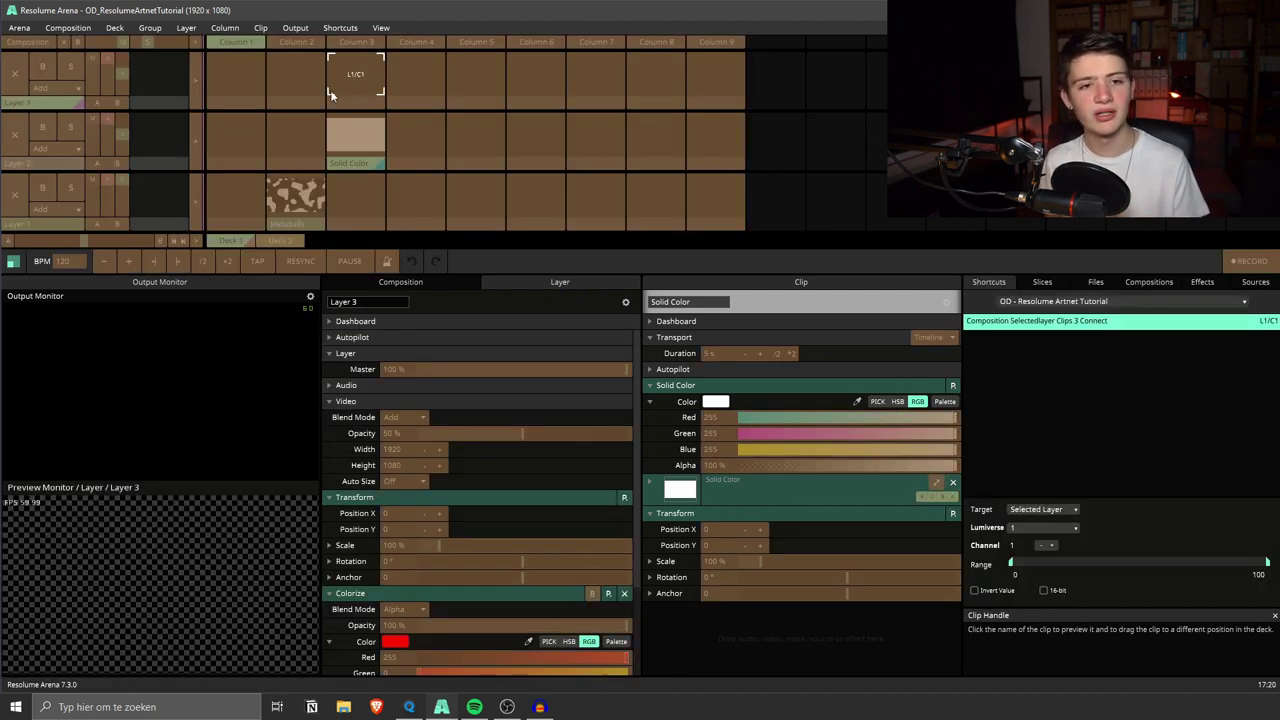
left_click(350, 28)
left_click(356, 91)
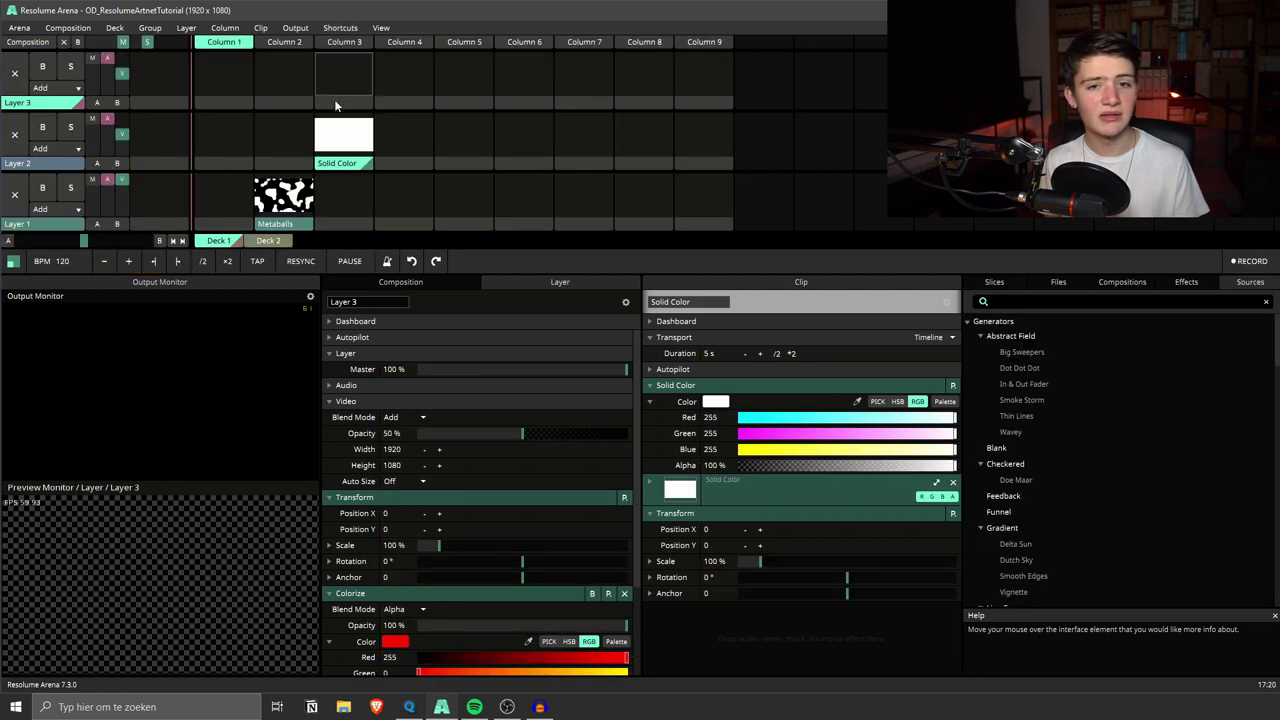
Step: Check the Solid Color clip's shortcut in DMX shortcut editing with Layer 2 selected, and view its Lumiverse options, keeping 1
left_click(340, 27)
left_click(356, 91)
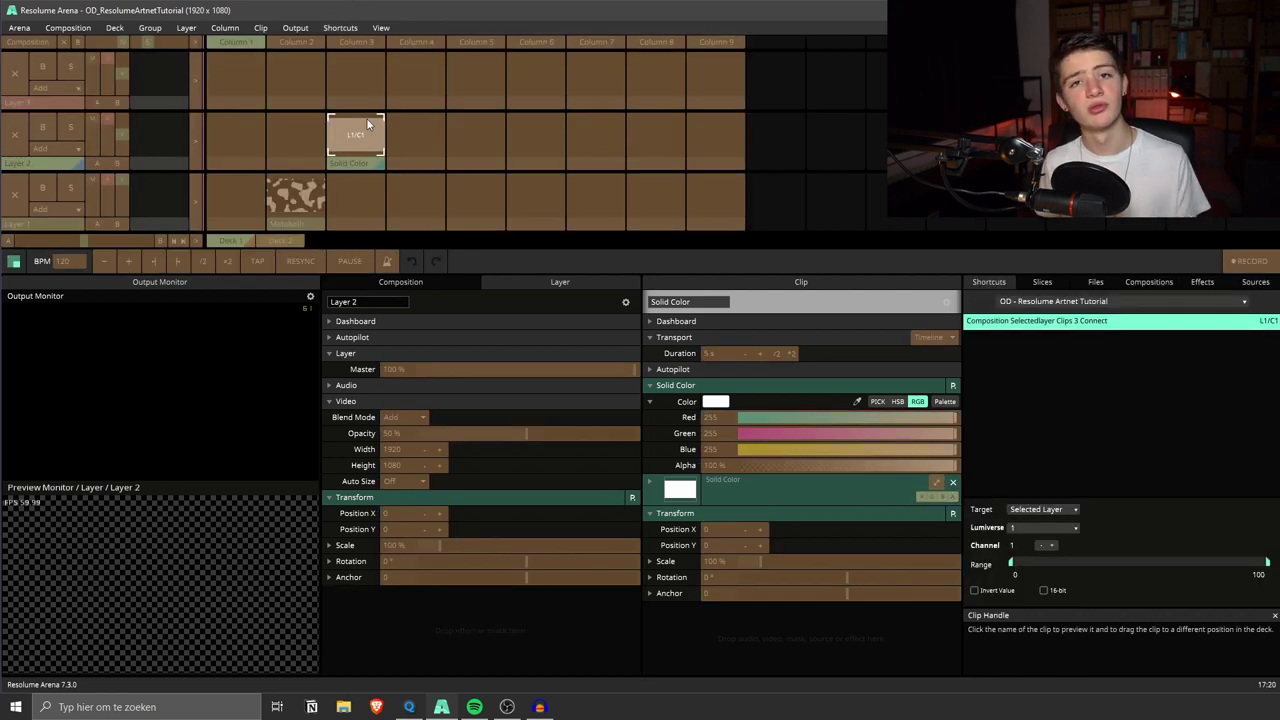
left_click(47, 212)
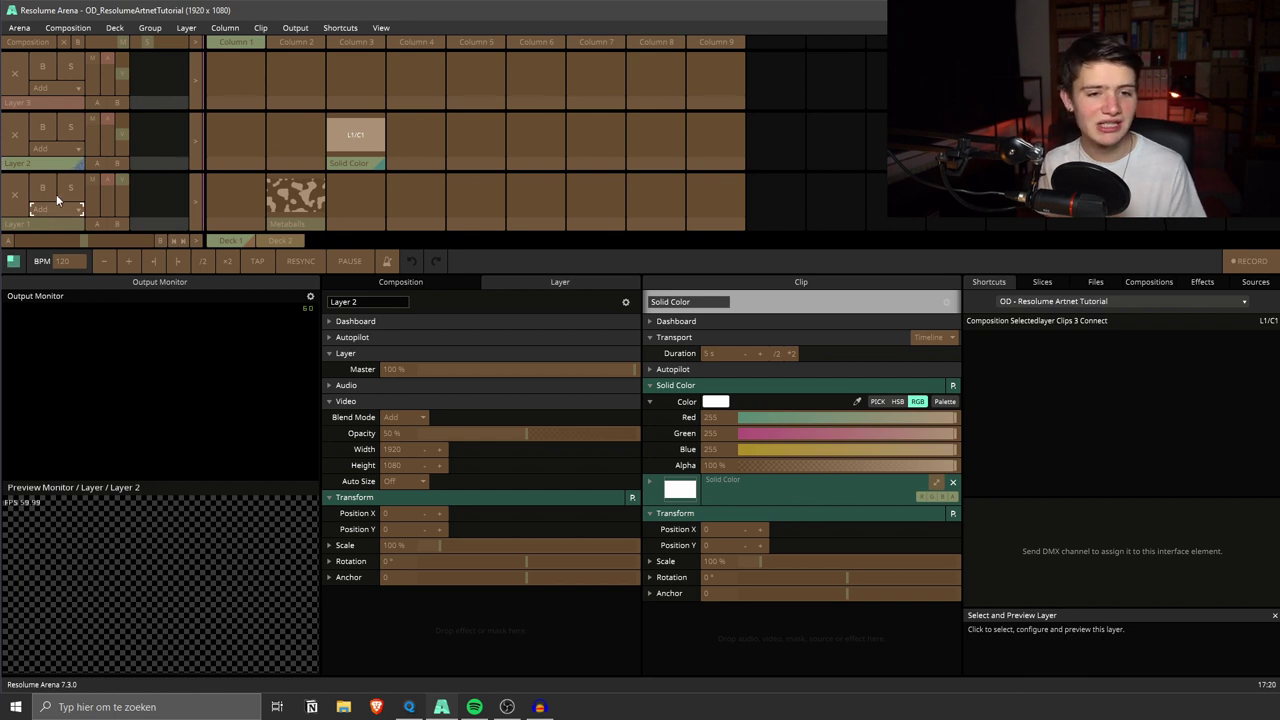
left_click(356, 135)
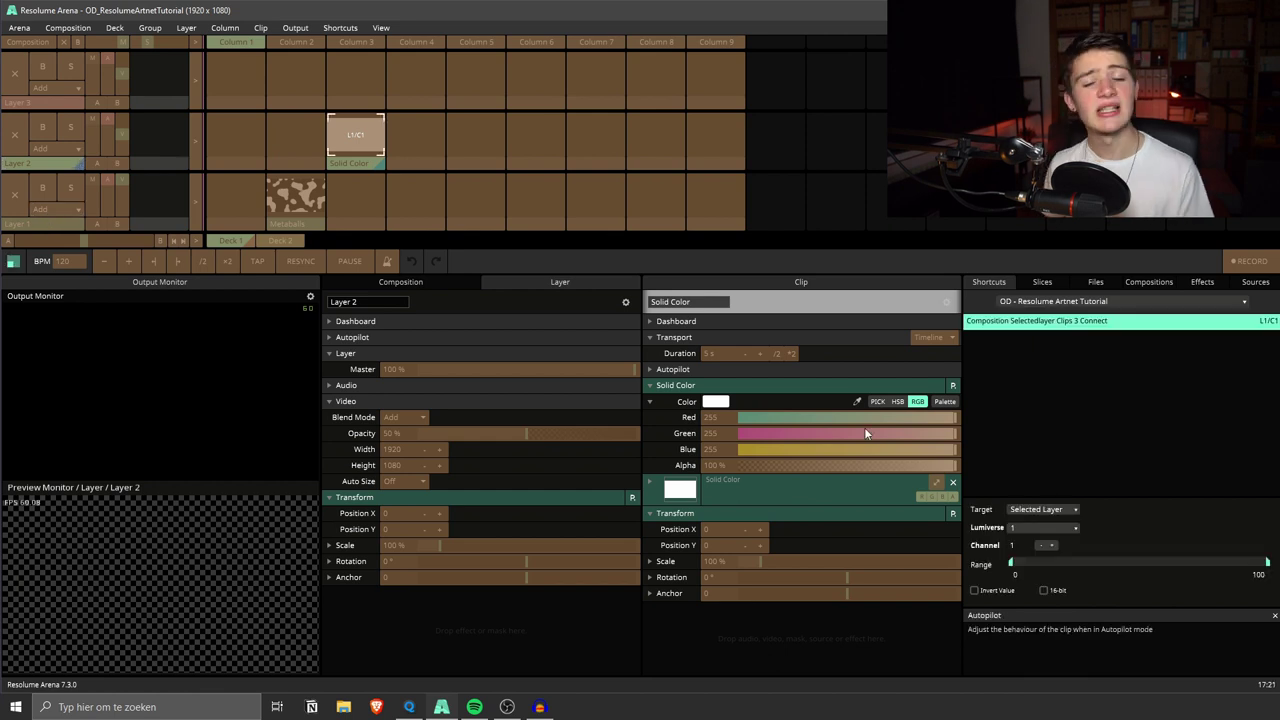
left_click(1031, 527)
left_click(1035, 540)
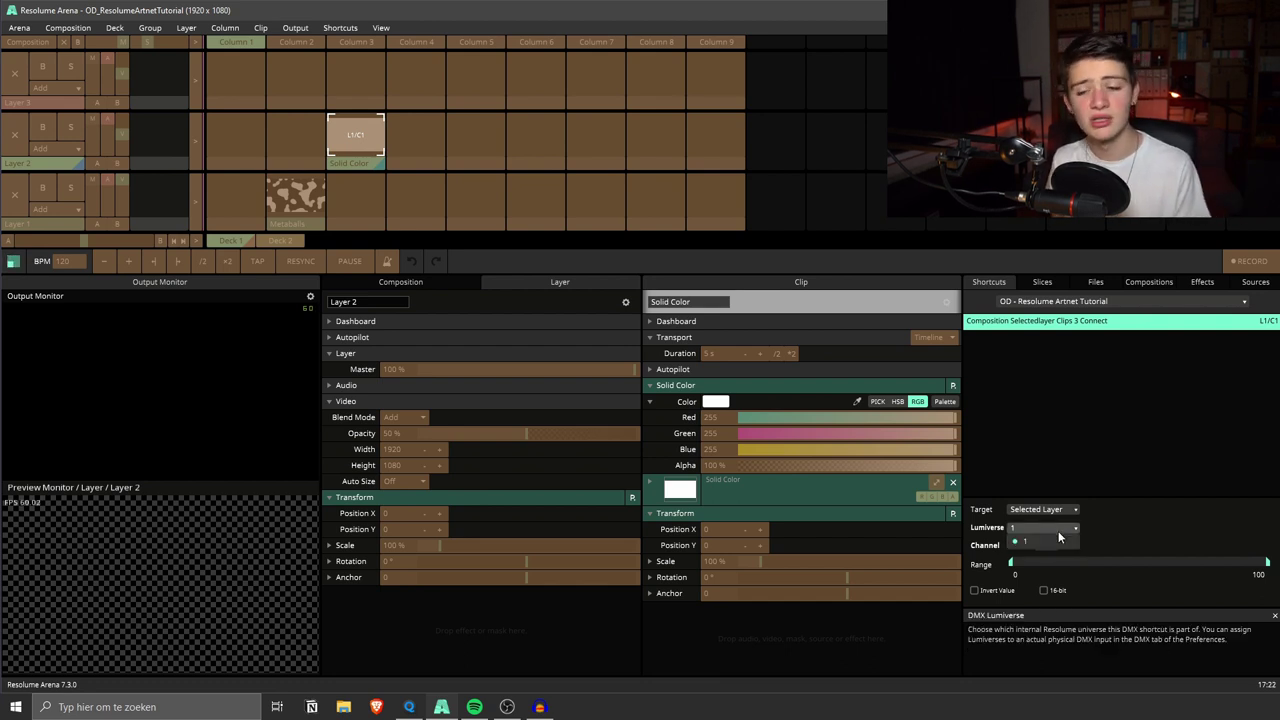
left_click(1045, 543)
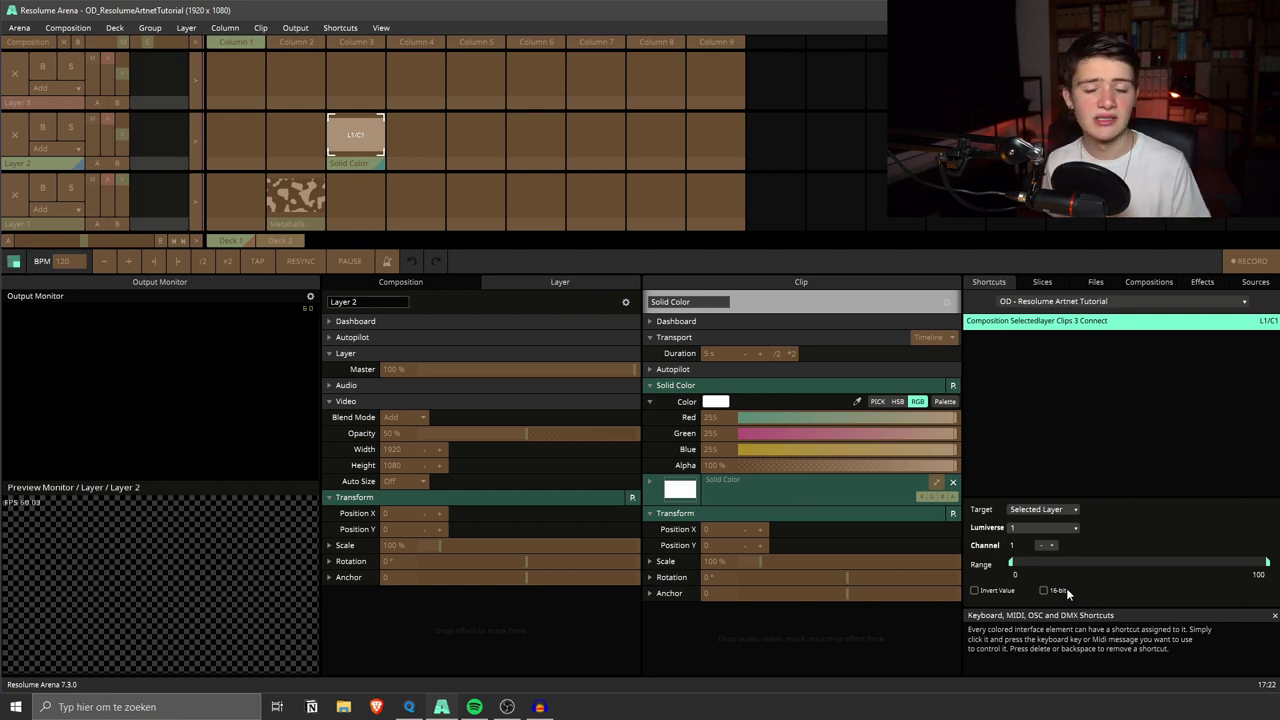
Step: Enable Invert Value on the Solid Color shortcut and set its range to 30–75
double_click(1016, 576)
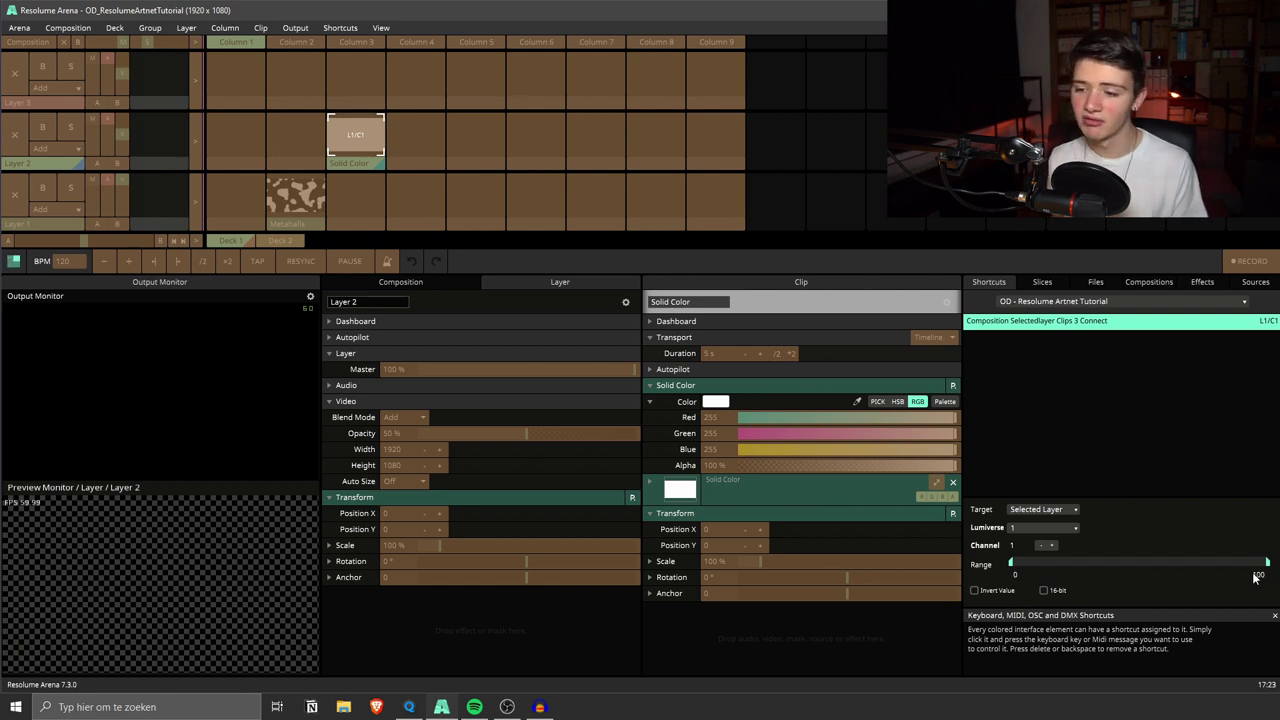
left_click(974, 590)
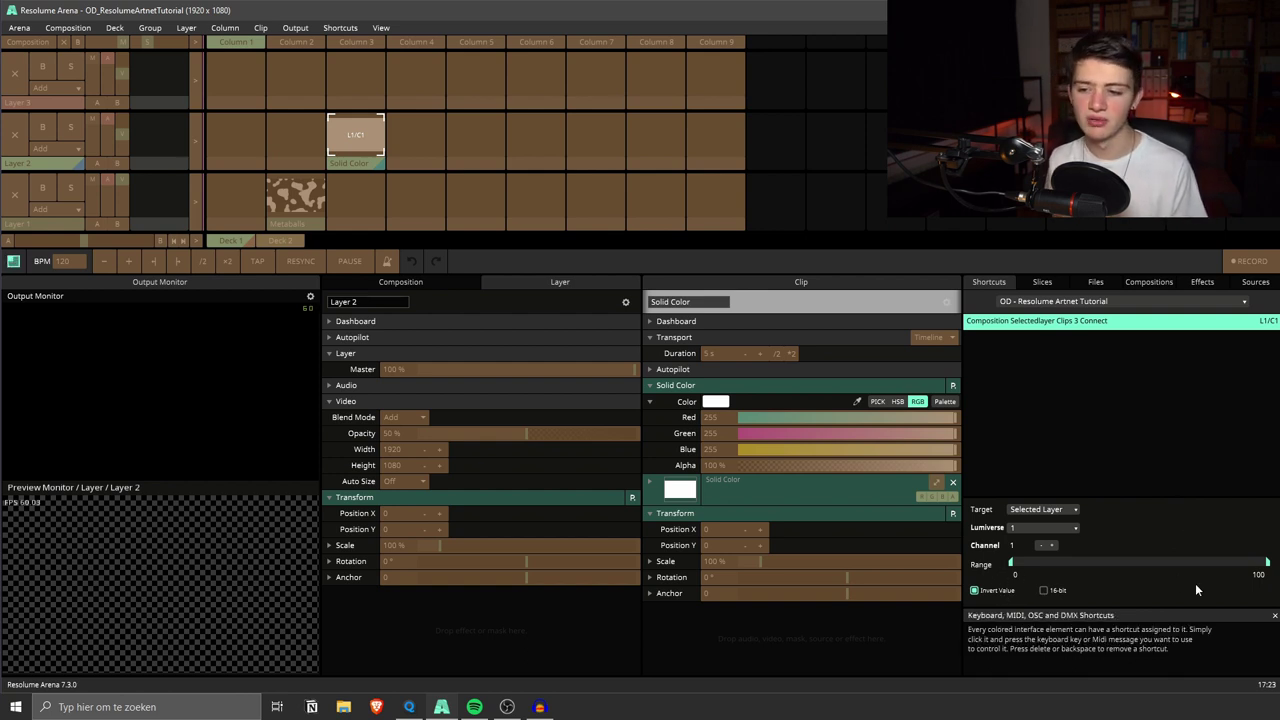
double_click(1012, 565)
type("50")
key("Return")
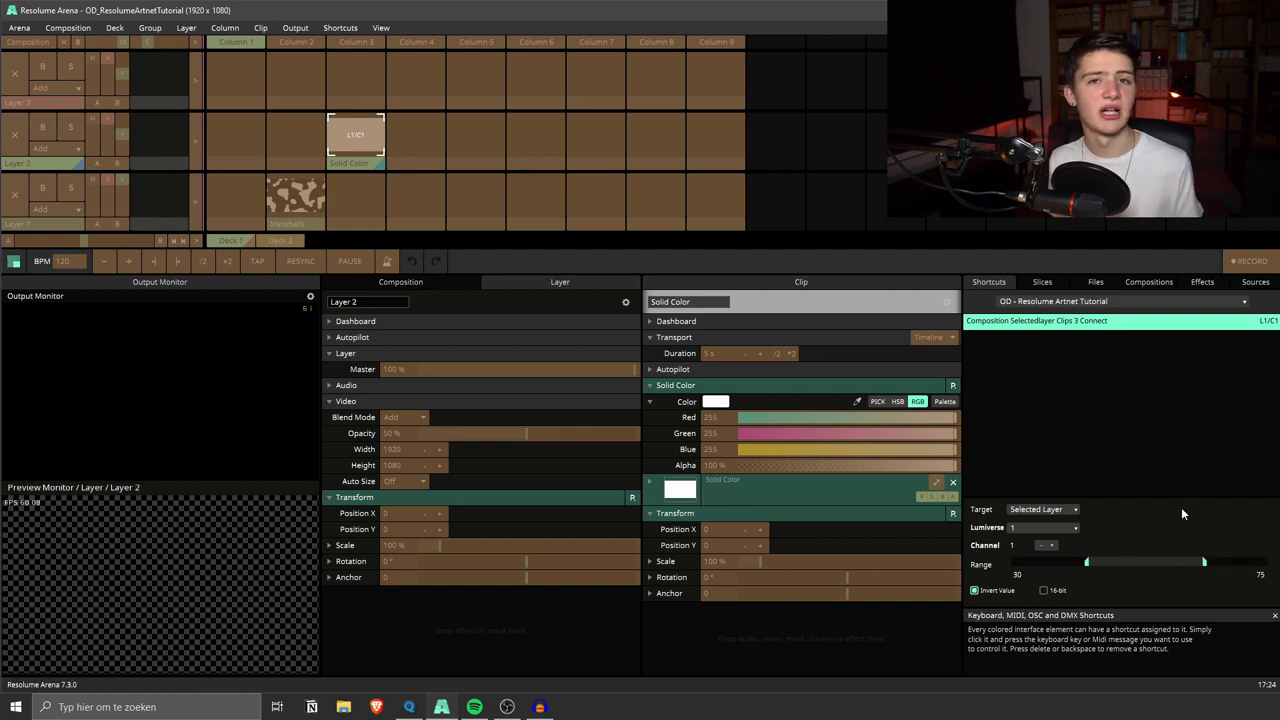
Step: Delete the Solid Color clip's shortcut, create a new DMX shortcut on the clip, and clear it again
key("Delete")
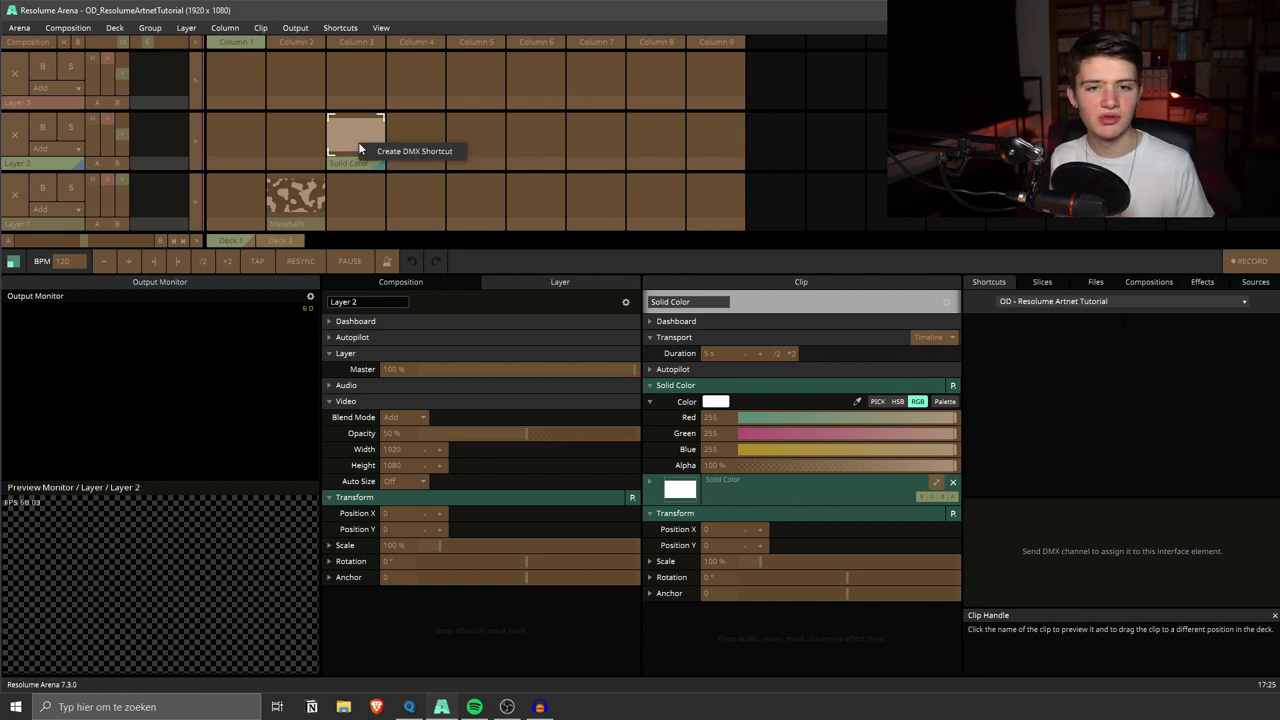
left_click(367, 150)
right_click(368, 135)
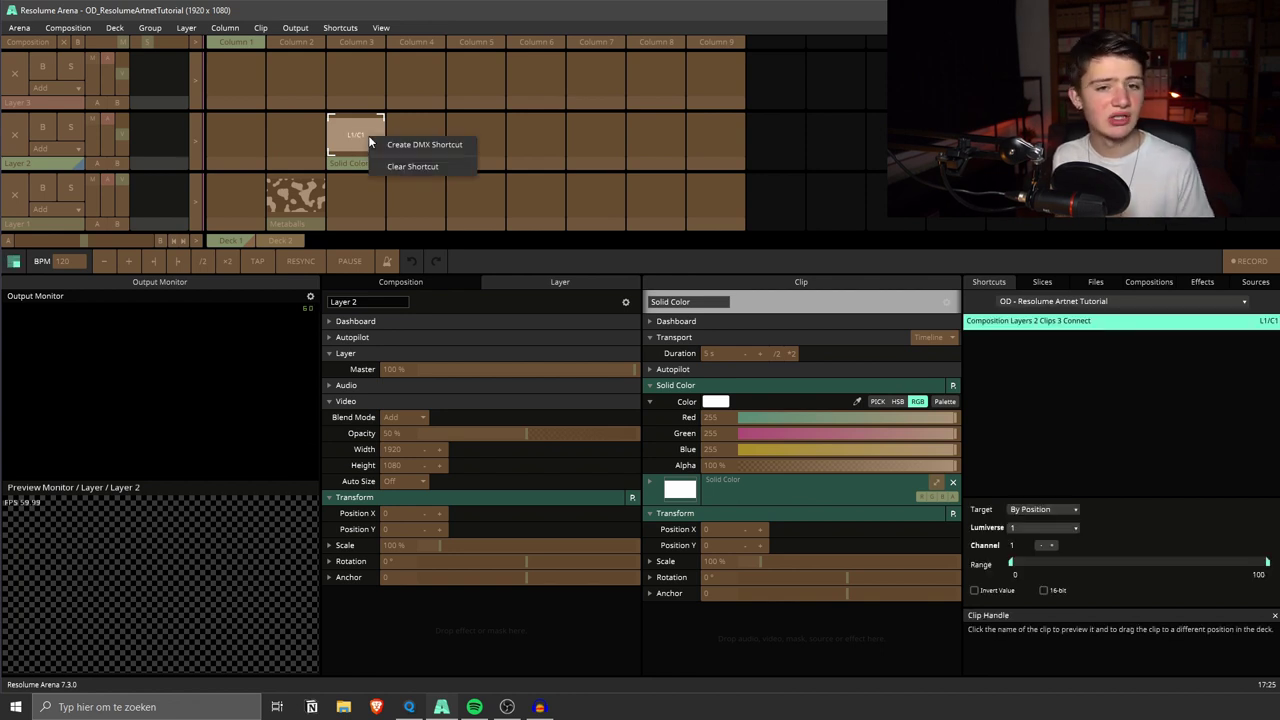
left_click(412, 166)
Step: Leave DMX shortcut editing and move the Solid Color clip to Layer 1, column 1
left_click(340, 27)
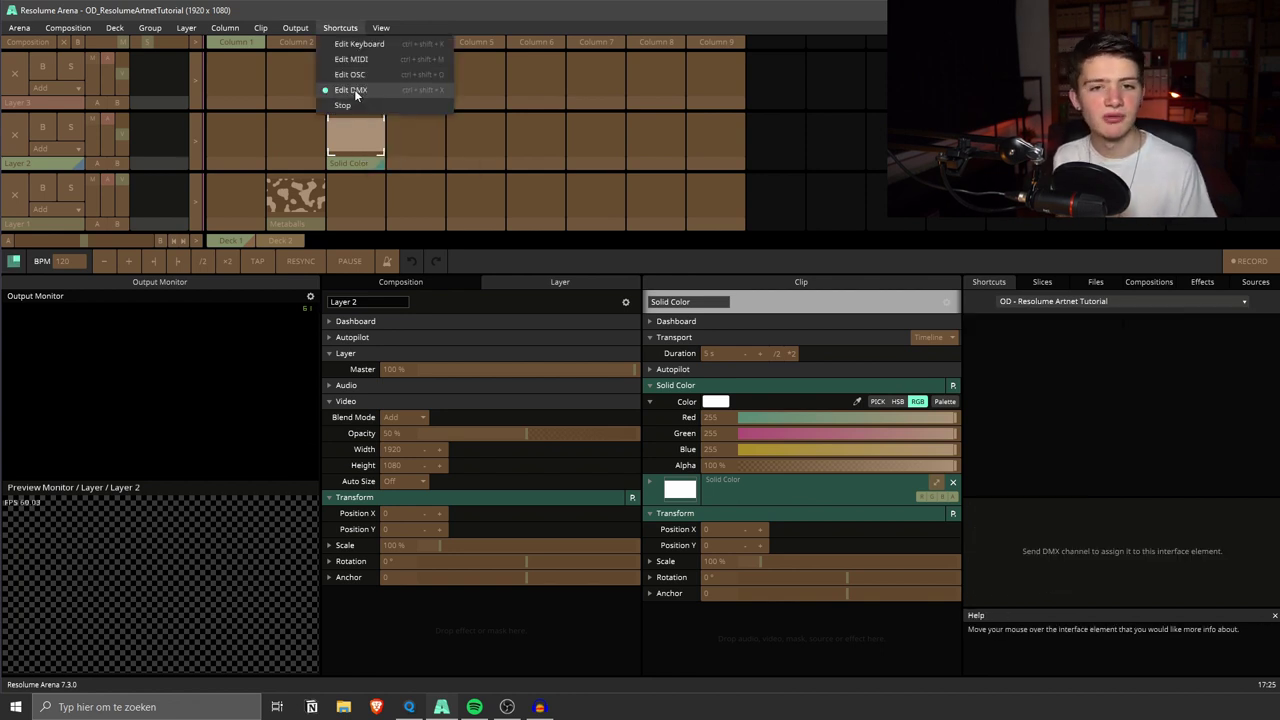
left_click(345, 89)
left_click_drag(364, 164, 224, 206)
left_click(343, 208)
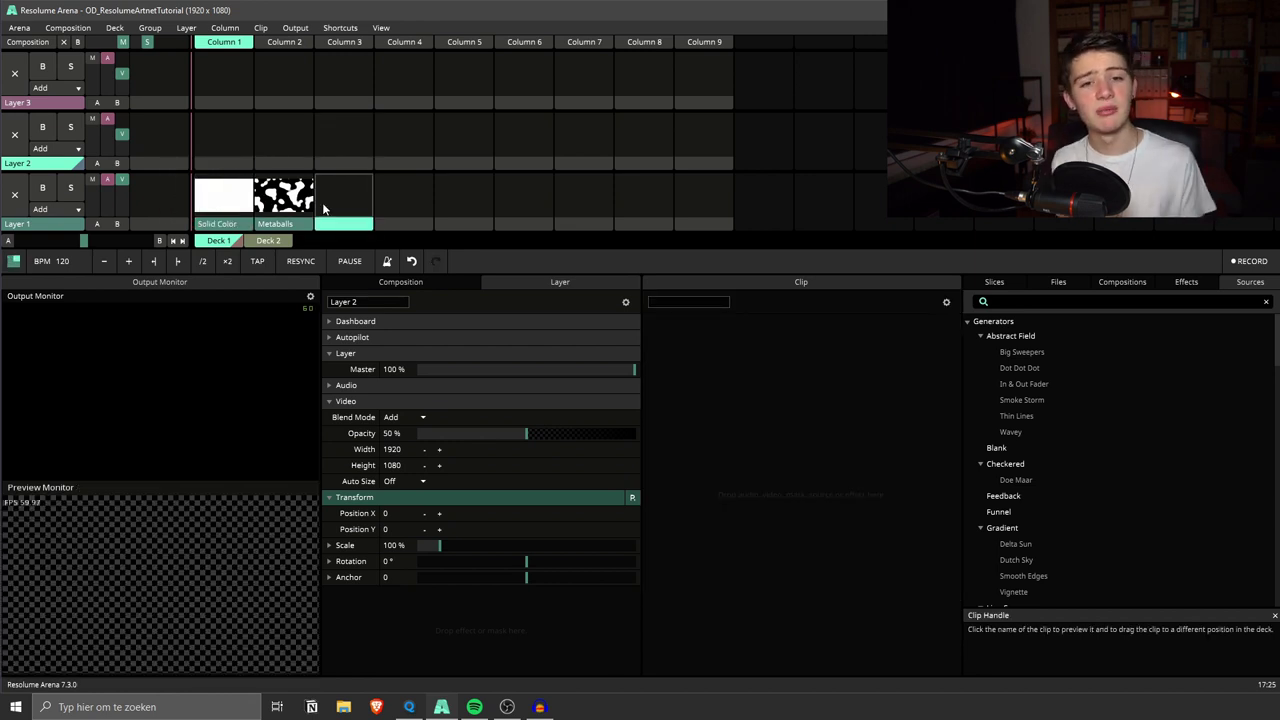
Step: Trigger the Metaballs and Solid Color clips on Layer 1 alternately to preview their output
left_click(260, 205)
left_click(245, 205)
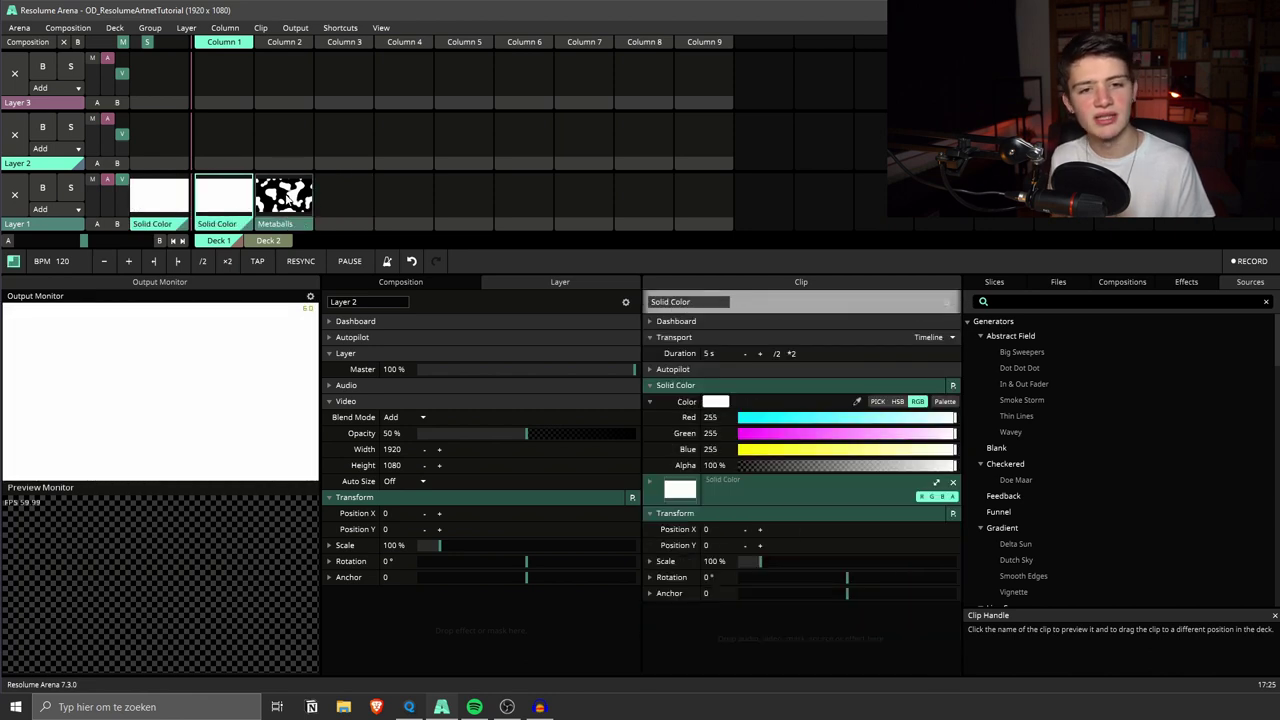
left_click(260, 205)
left_click(245, 205)
Step: Select Layer 1, try its video opacity fader, and stop playback by triggering the layer's empty column 3 slot
left_click(47, 227)
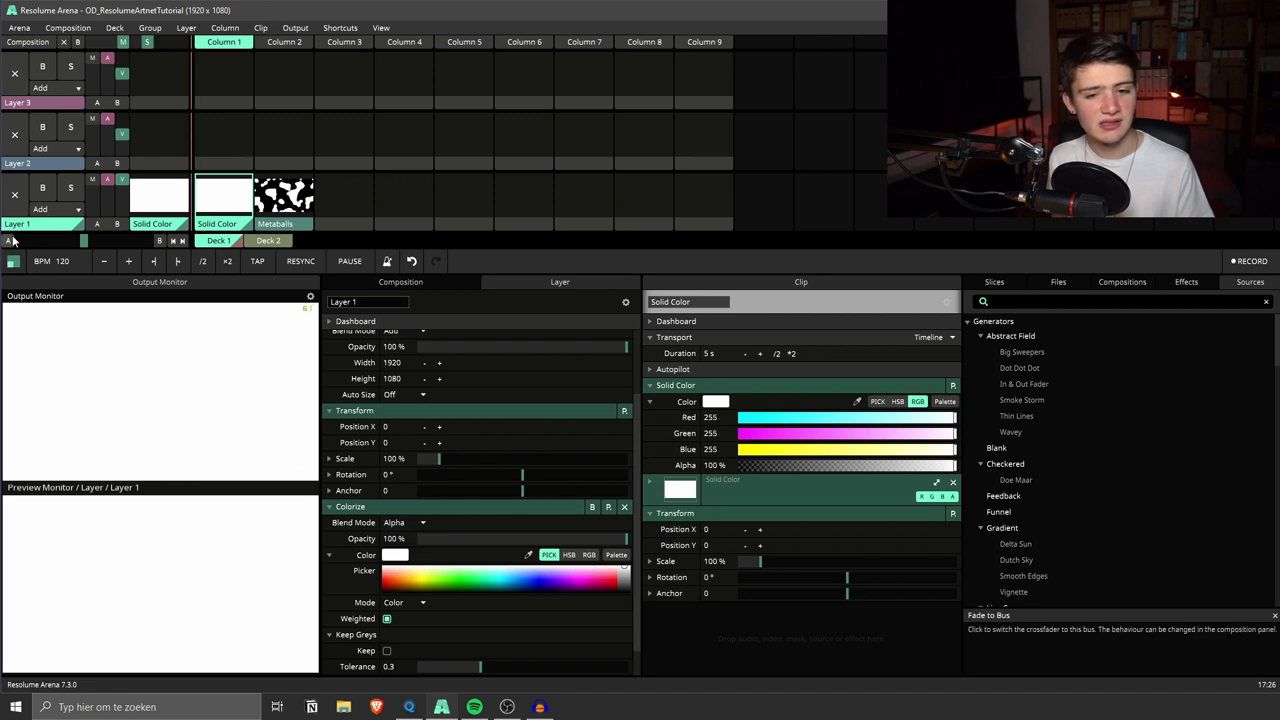
mouse_move(120, 185)
left_mouse_down()
mouse_move(117, 215)
mouse_move(137, 168)
left_mouse_up()
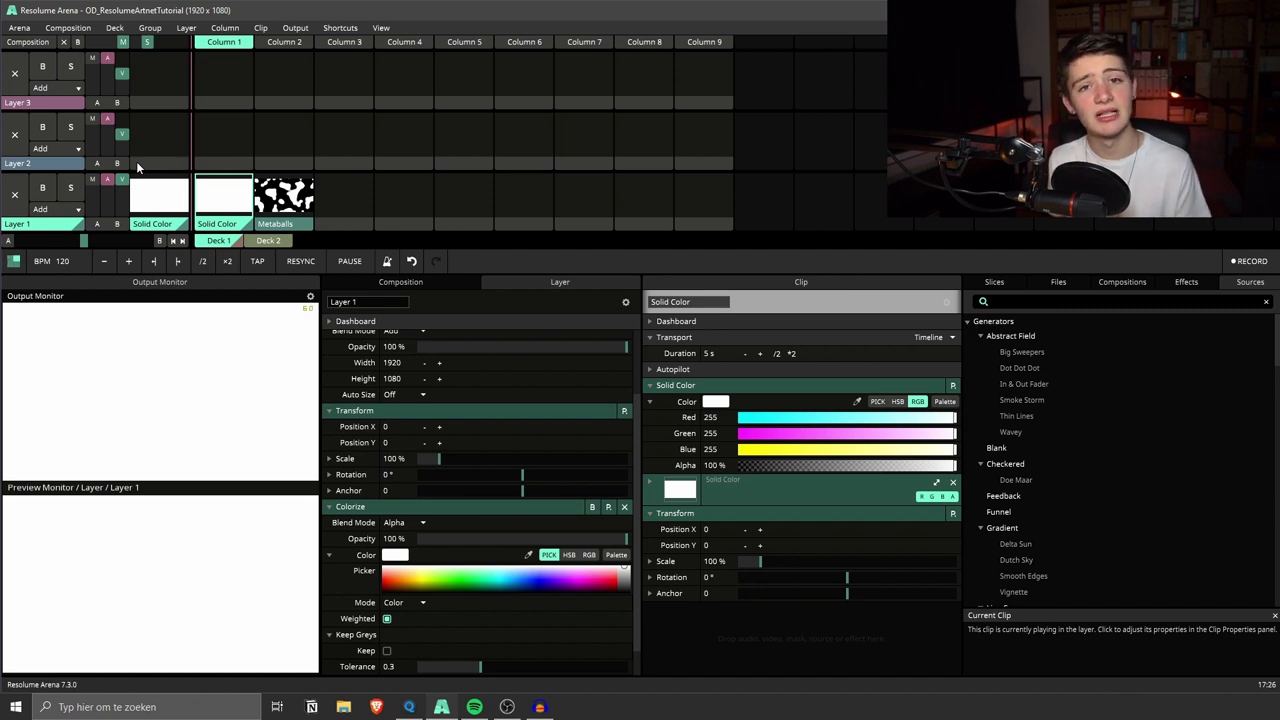
left_click(340, 210)
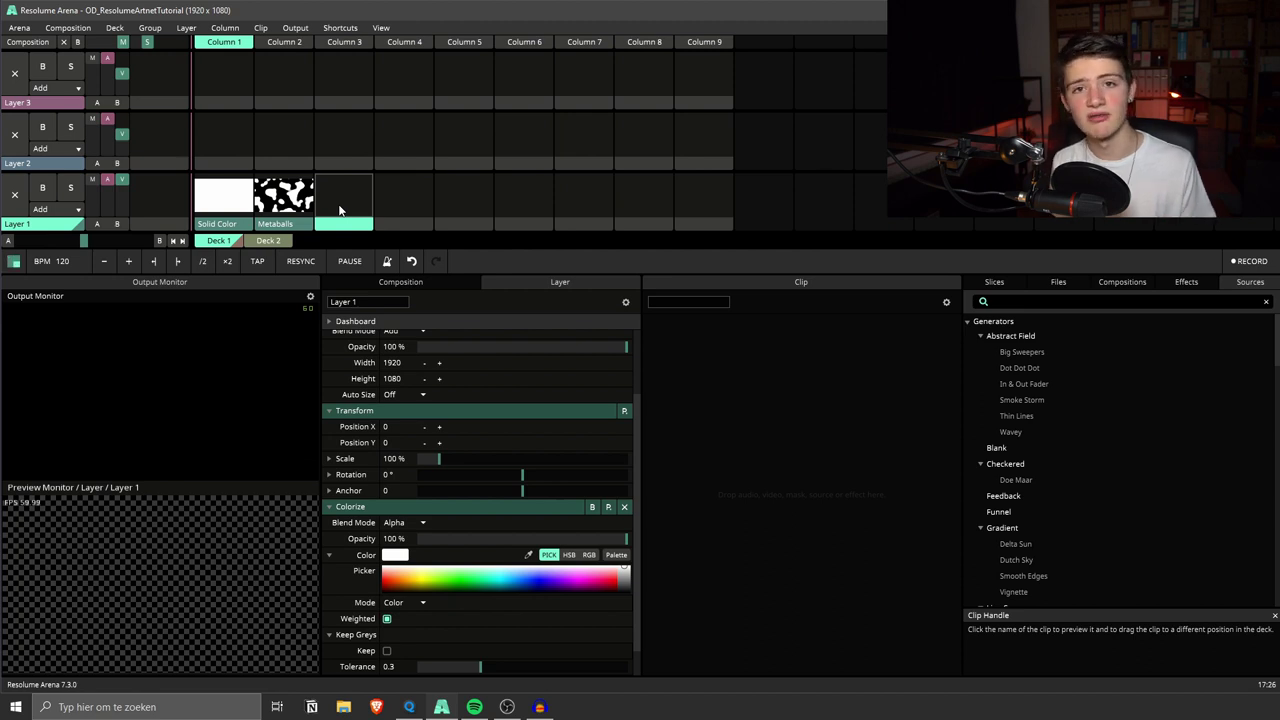
Step: Start DMX shortcut editing and create a shortcut for the Solid Color clip on channel 1, with the target This Clip
left_click(340, 27)
left_click(358, 88)
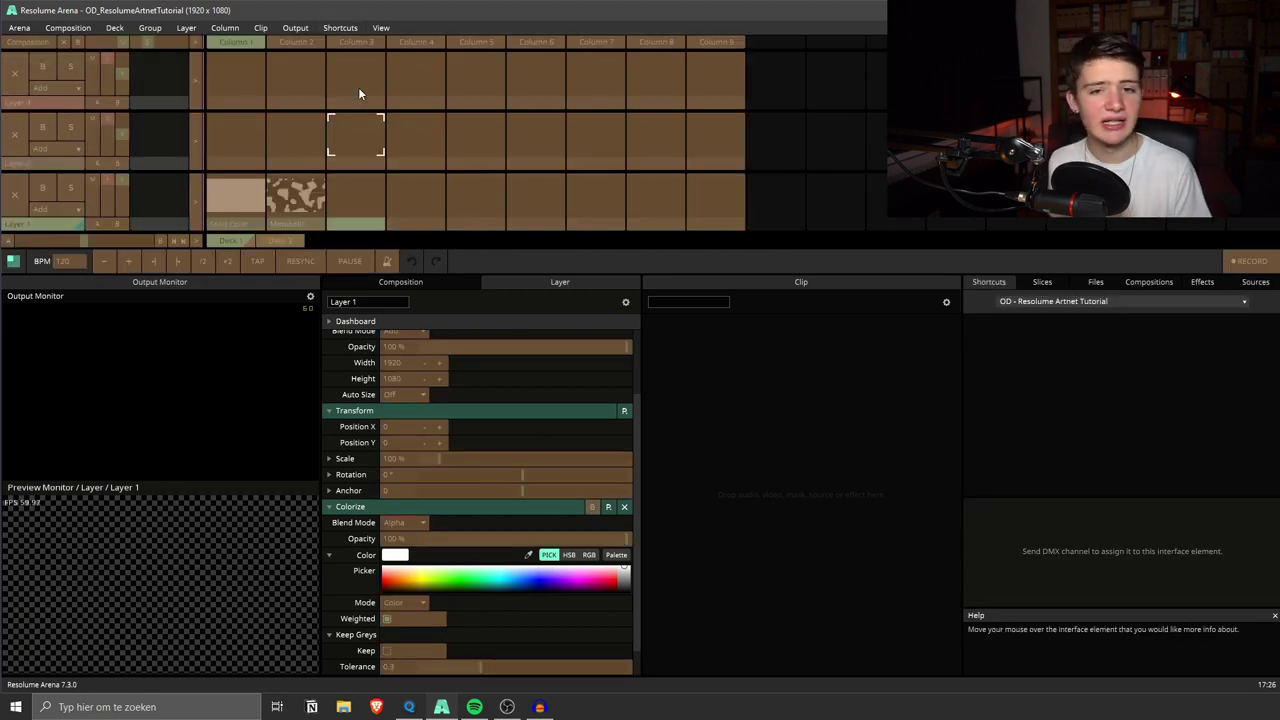
left_click(251, 189)
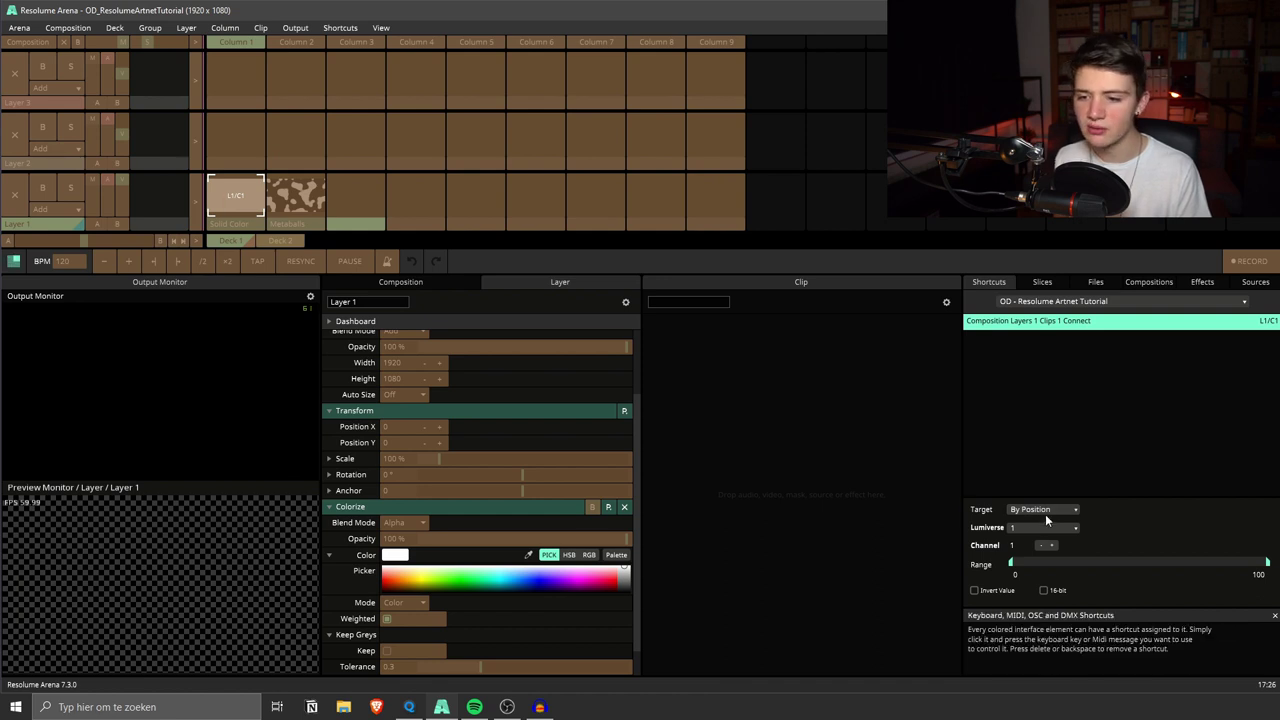
left_click(1045, 511)
left_click(1045, 537)
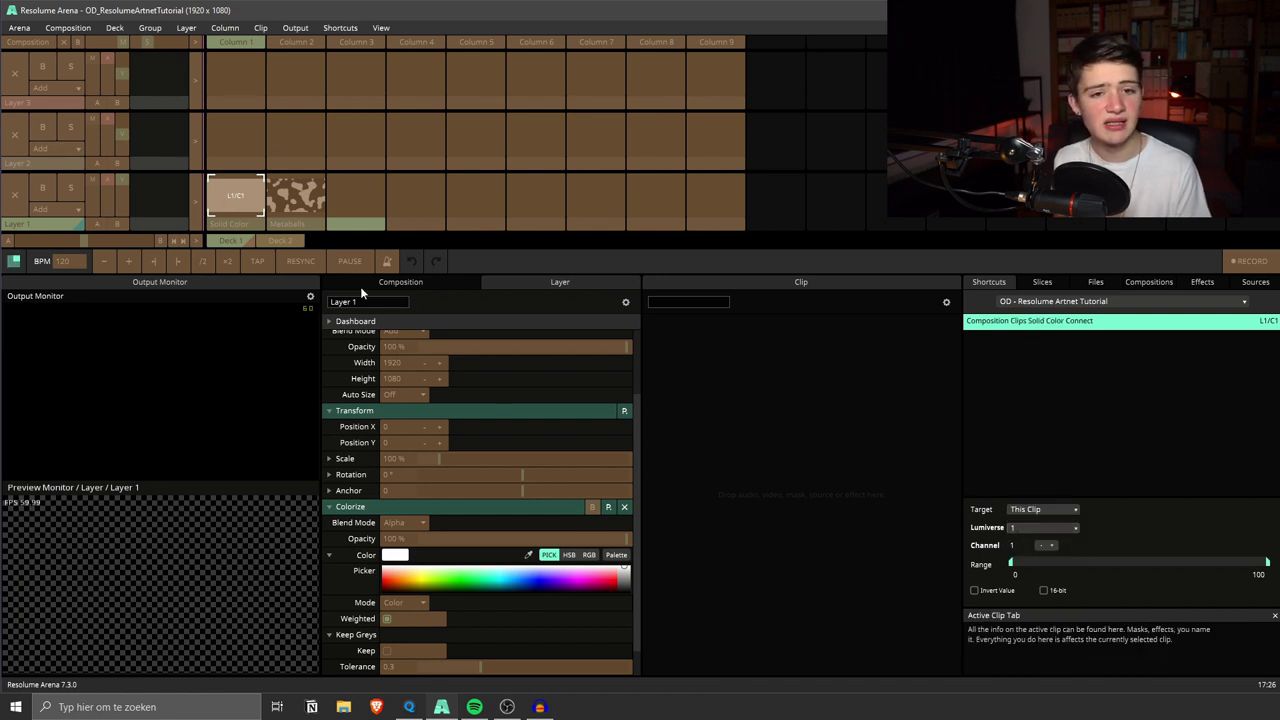
Step: Create a DMX shortcut for the Metaballs clip on channel 2 with the target This Clip, and reselect the Solid Color shortcut
left_click(297, 207)
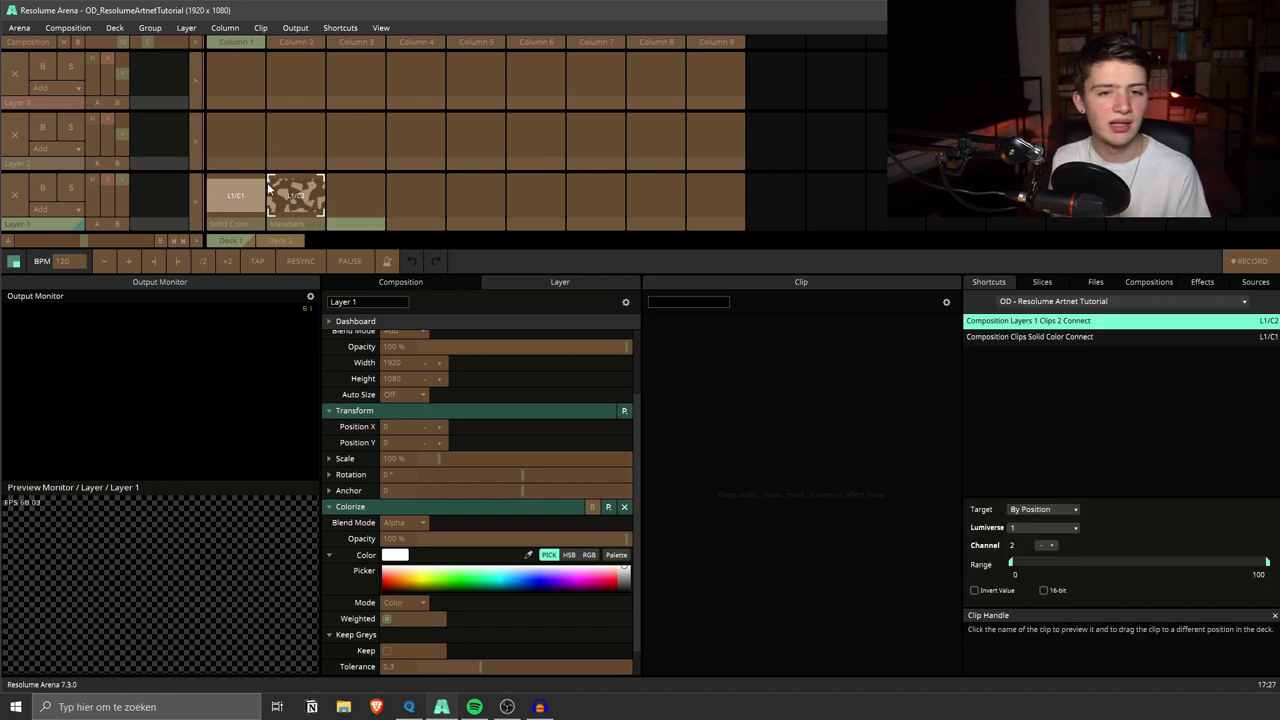
left_click(1025, 511)
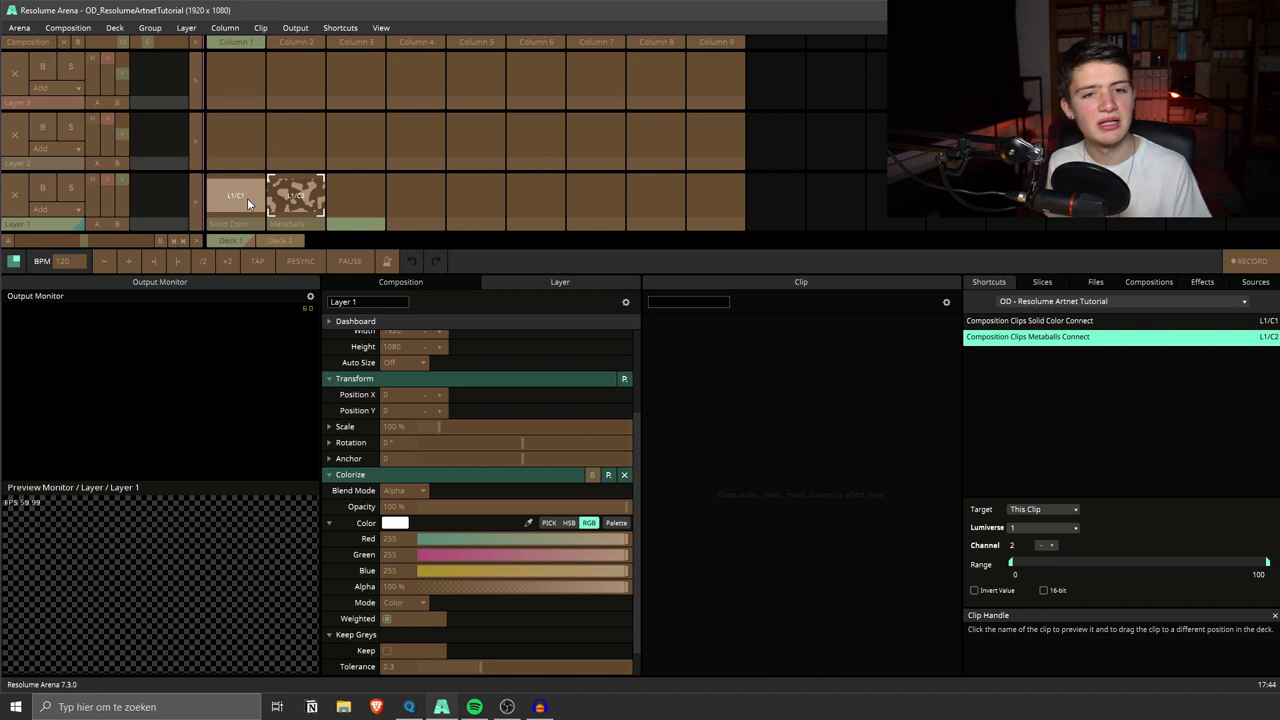
left_click(247, 198)
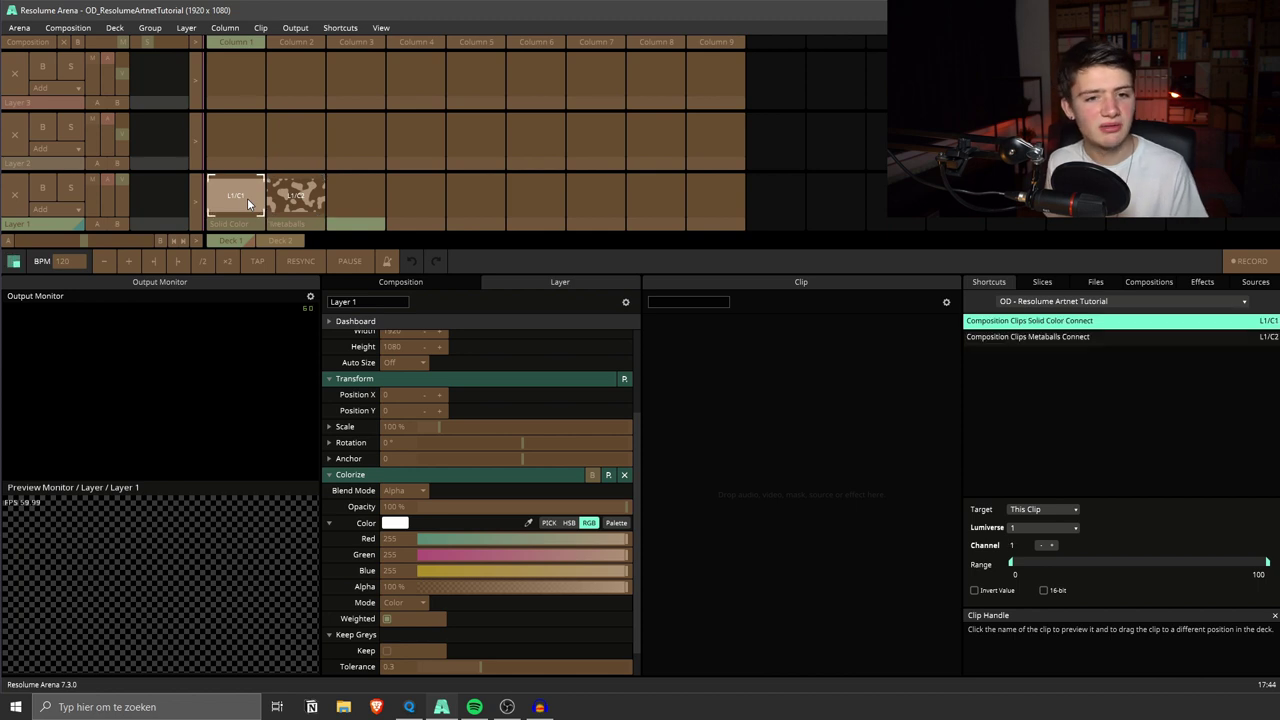
Step: Create a DMX shortcut for Layer 1's video opacity on channel 3 targeting This Layer, and review the three listed shortcuts
left_click(122, 197)
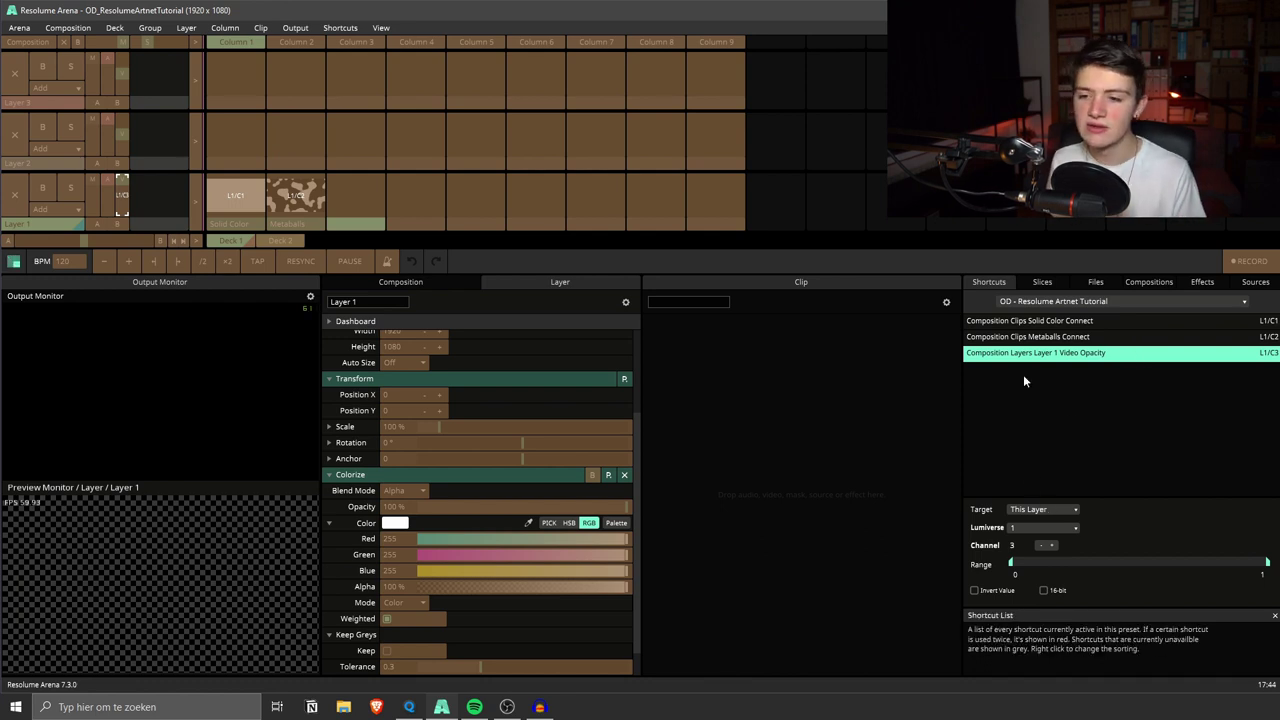
left_click(1113, 320)
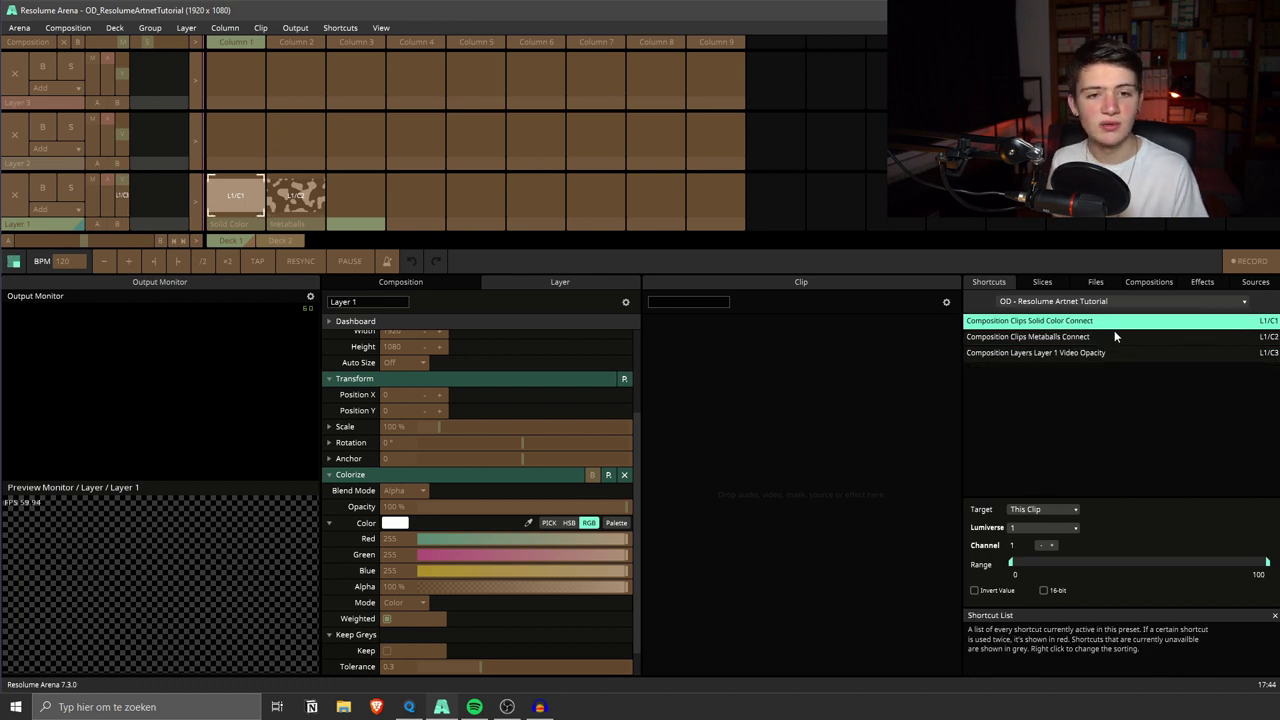
left_click(1116, 337)
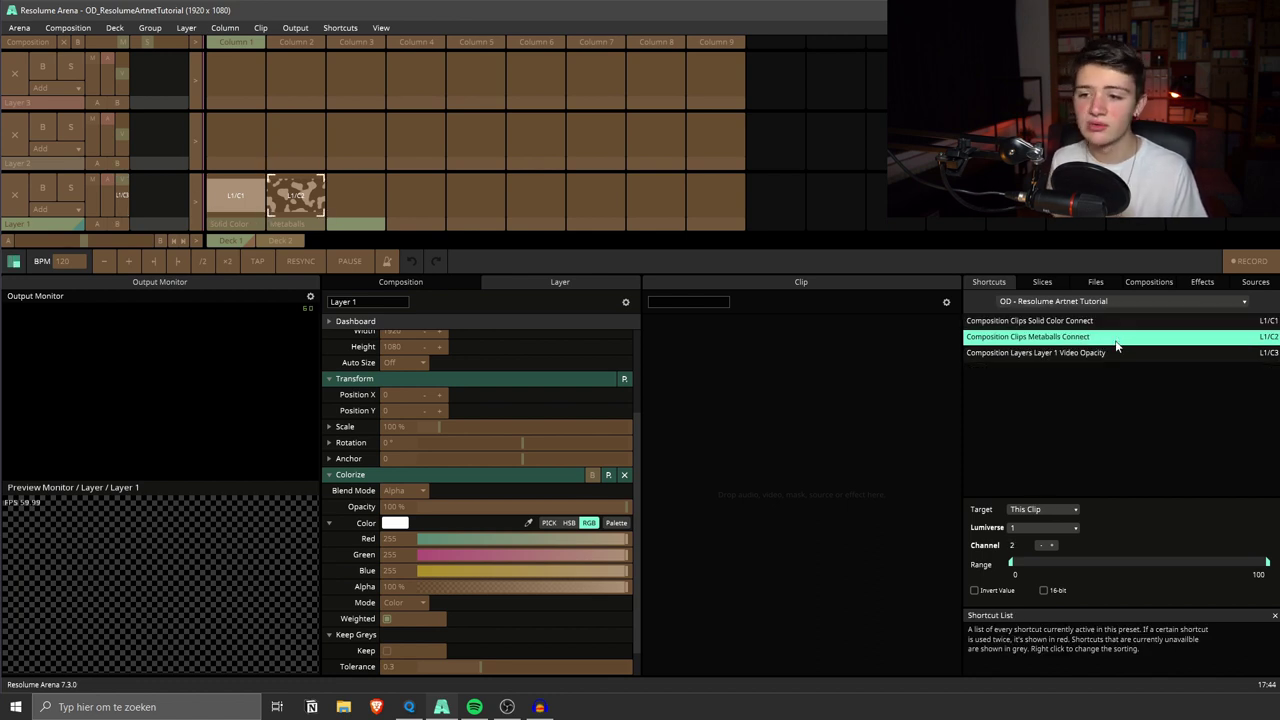
left_click(1114, 351)
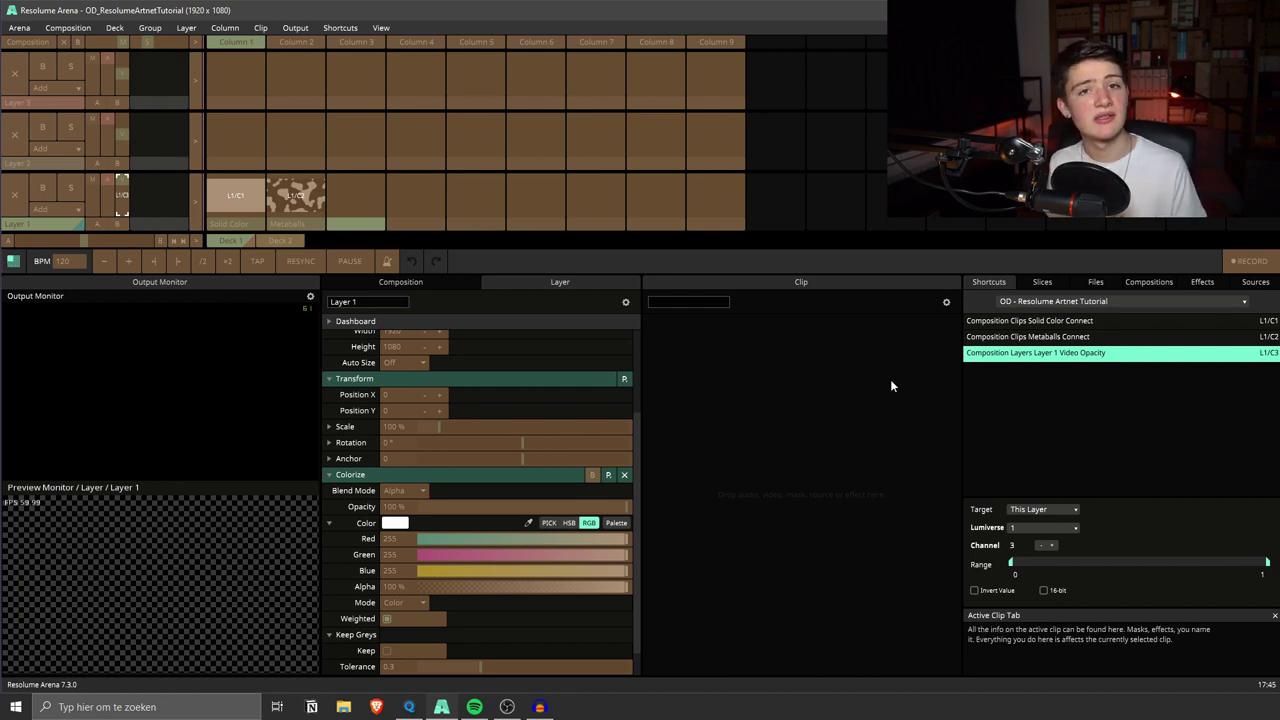
Step: Create a DMX shortcut for the composition master on channel 4 with Invert Value enabled
left_click(108, 45)
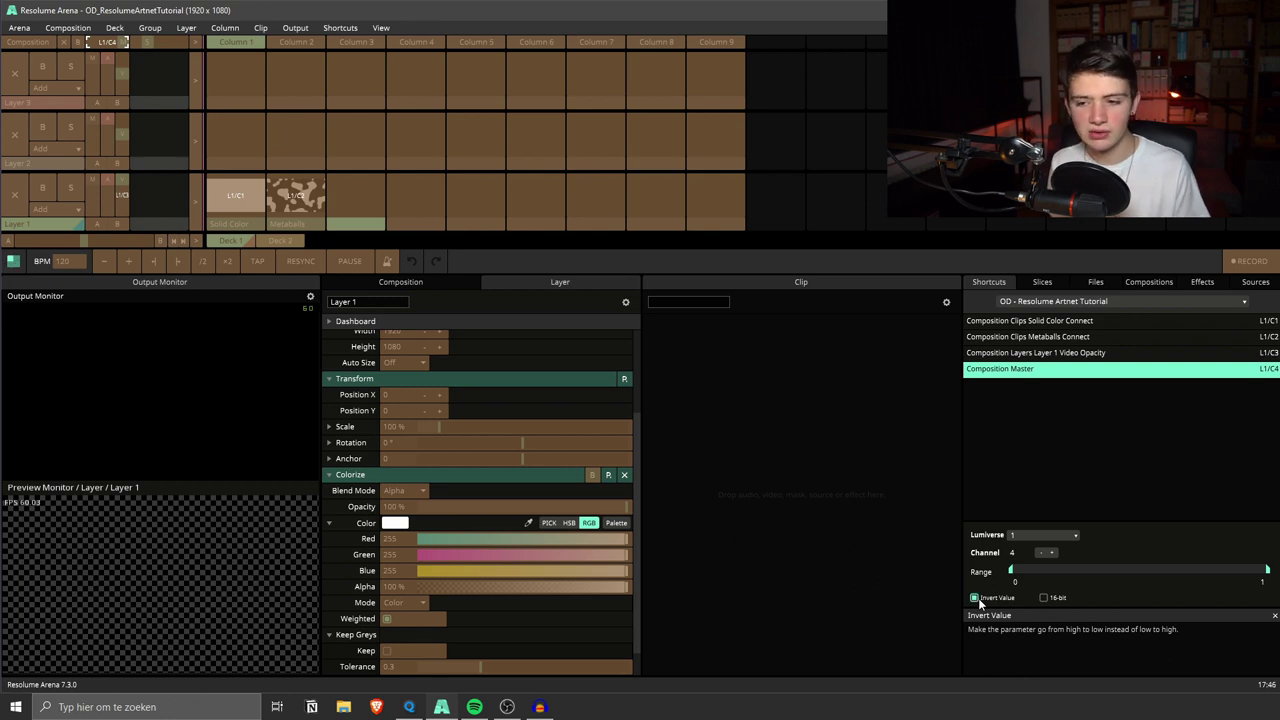
Step: Compare the Colorize color's picker and HSB modes on Layer 1, and return it to RGB
left_click(548, 522)
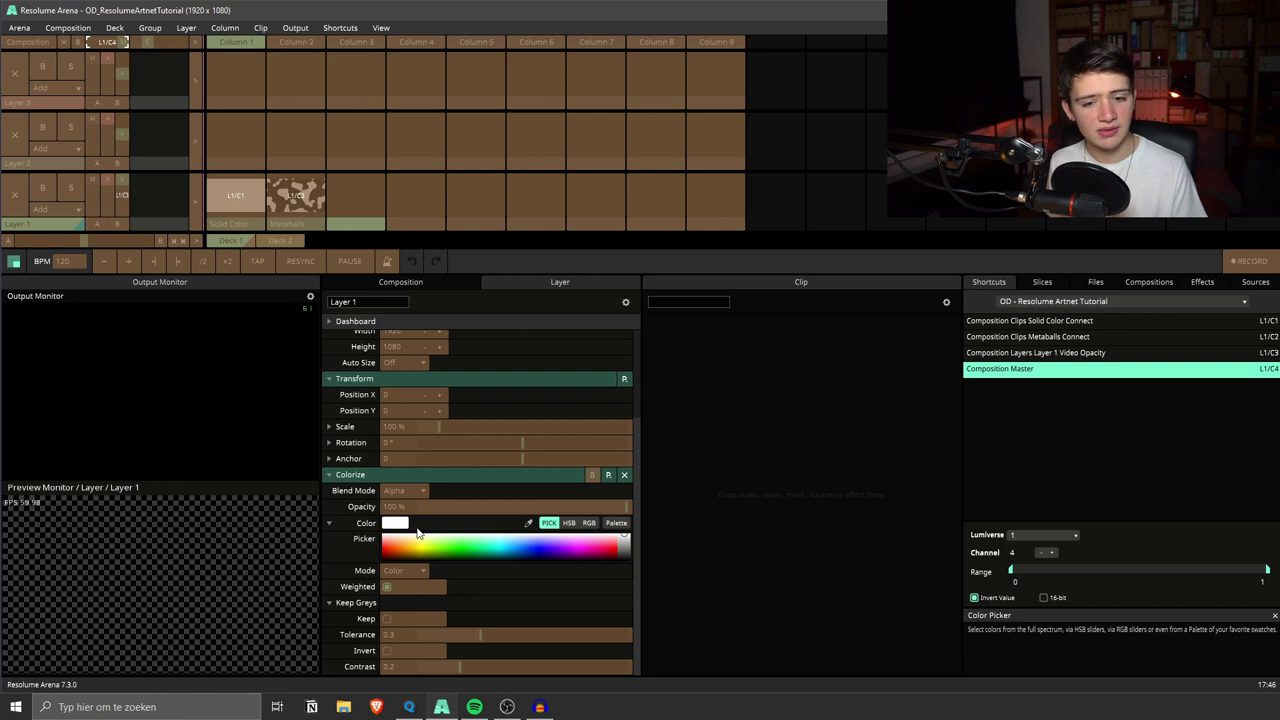
left_click(570, 526)
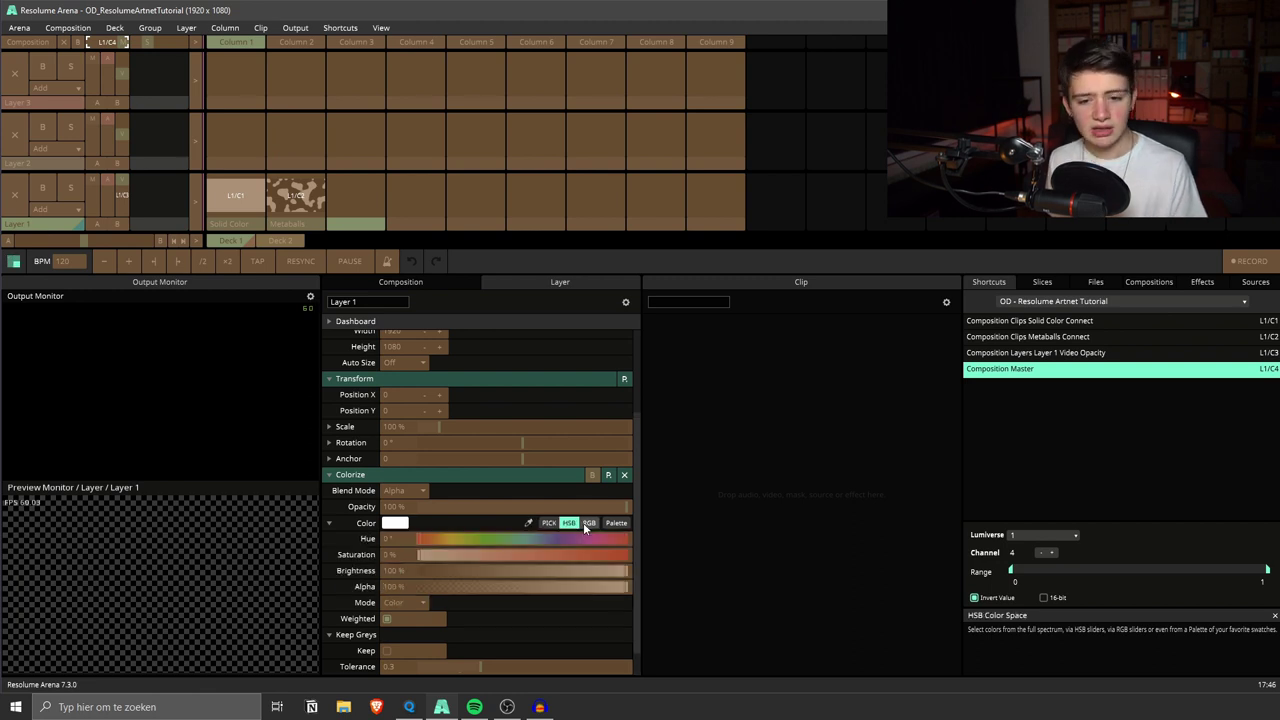
left_click(587, 523)
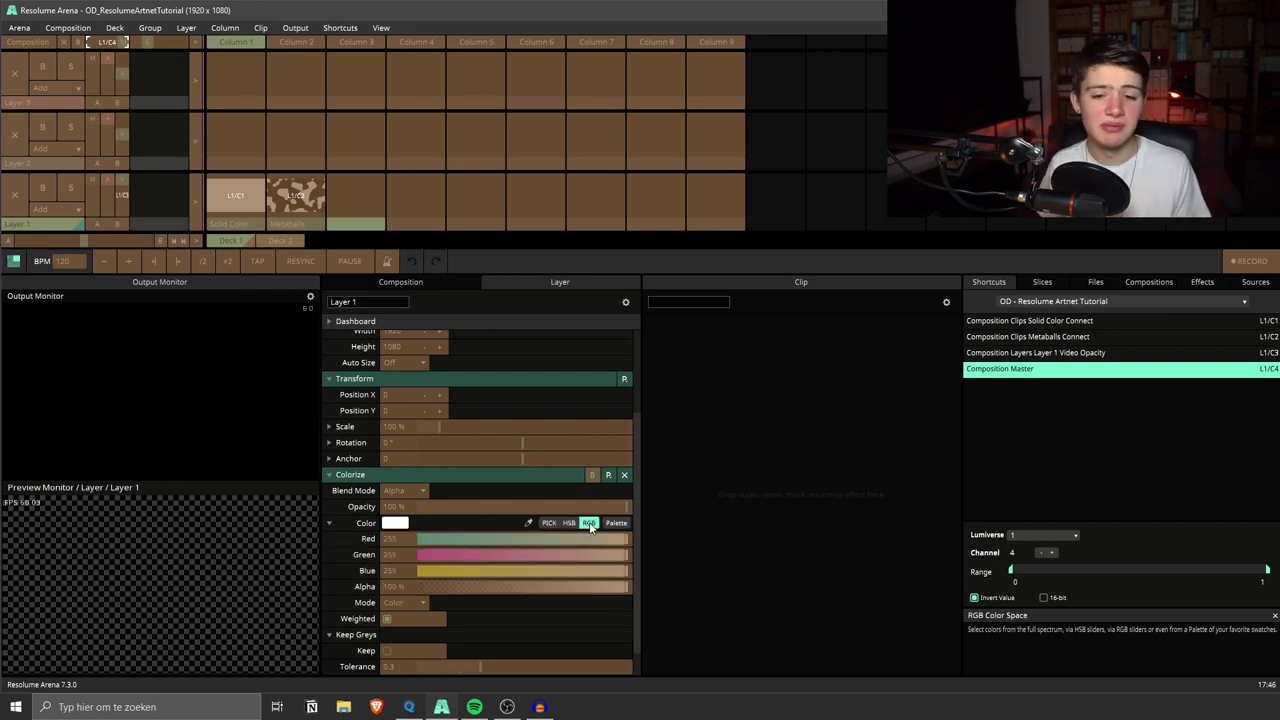
Step: Create a DMX shortcut for the Colorize effect's Red value on channel 5, with the target This Layer
left_click(541, 543)
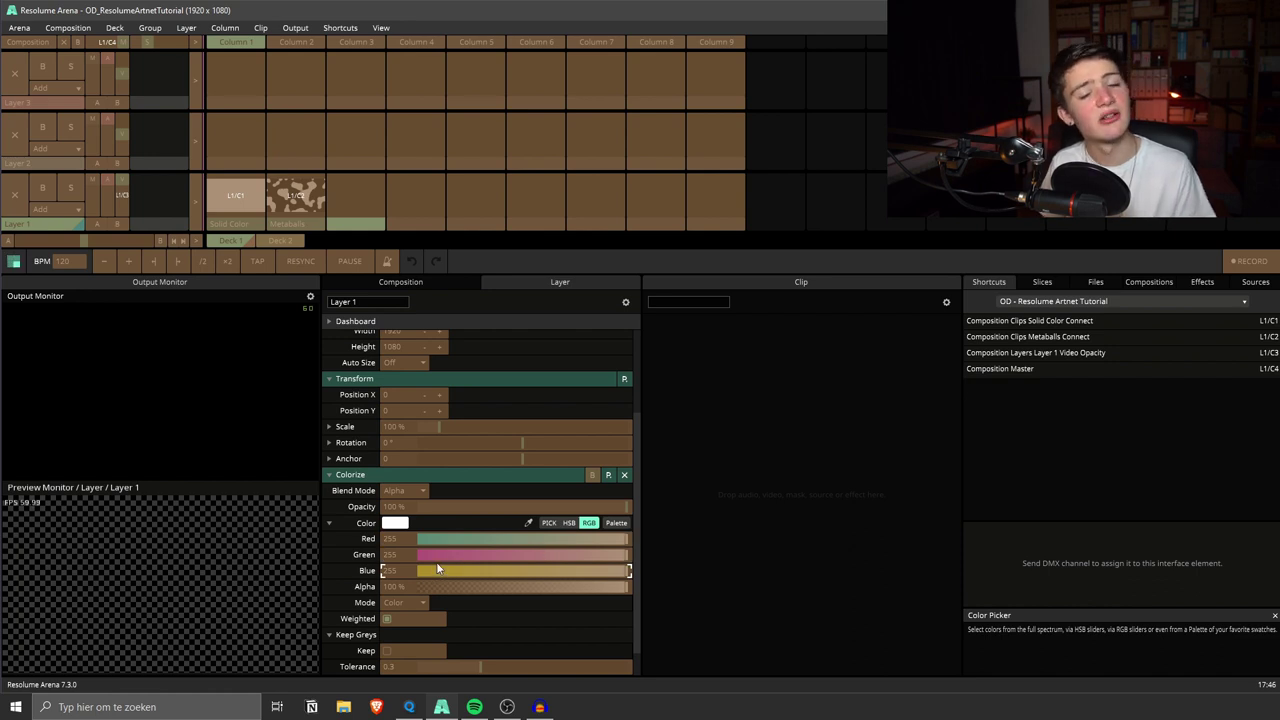
right_click(449, 538)
left_click(463, 528)
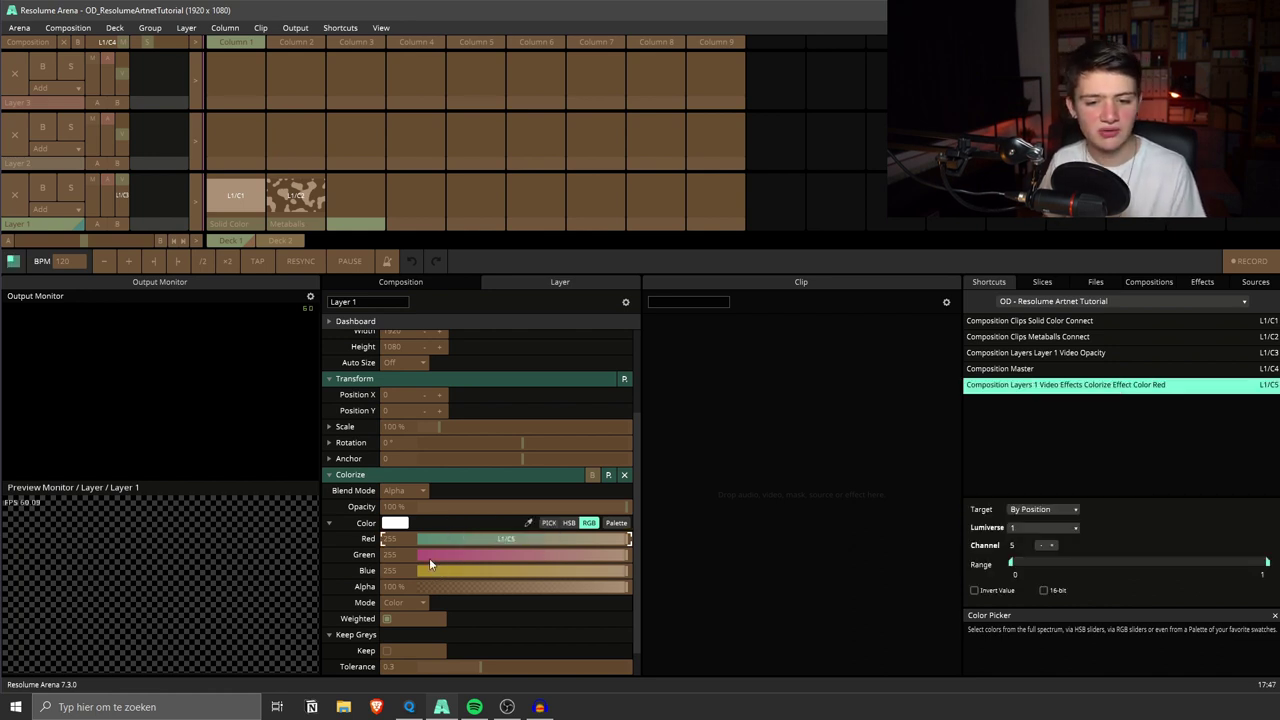
left_click(1045, 510)
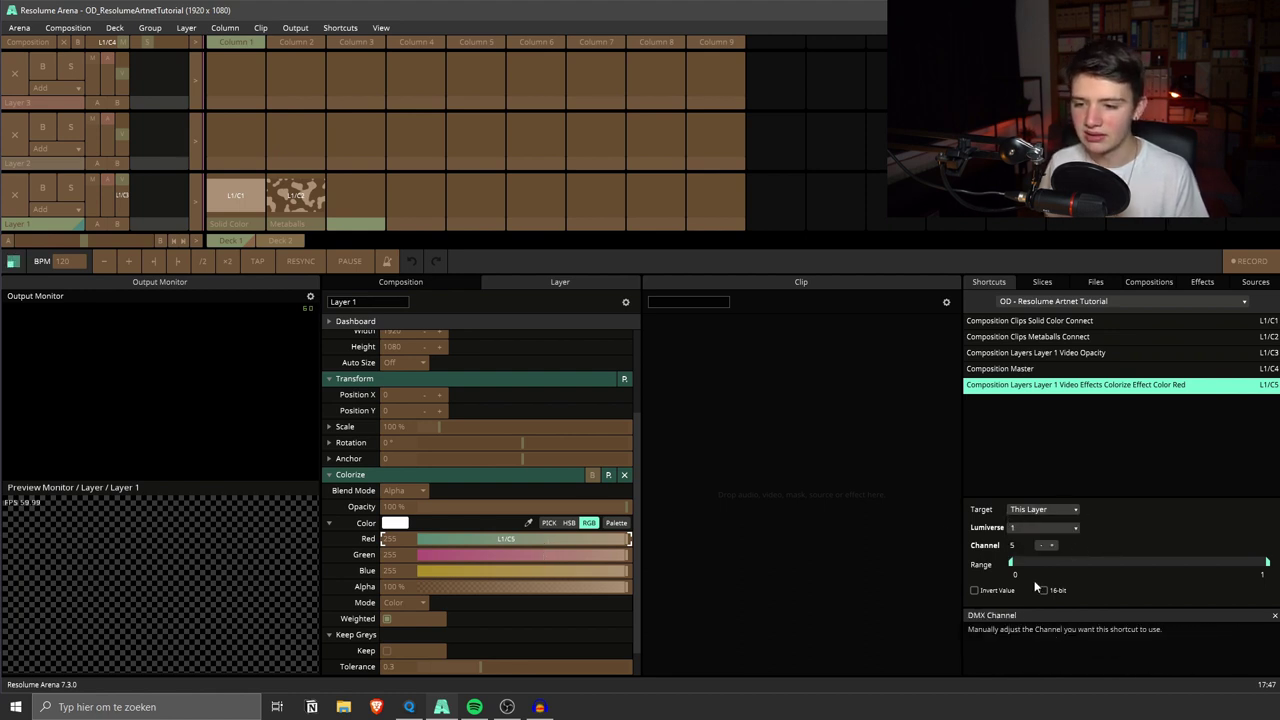
Step: Create DMX shortcuts for the Colorize effect's Green on channel 6 and Blue on channel 7, both targeting This Layer
left_click(459, 554)
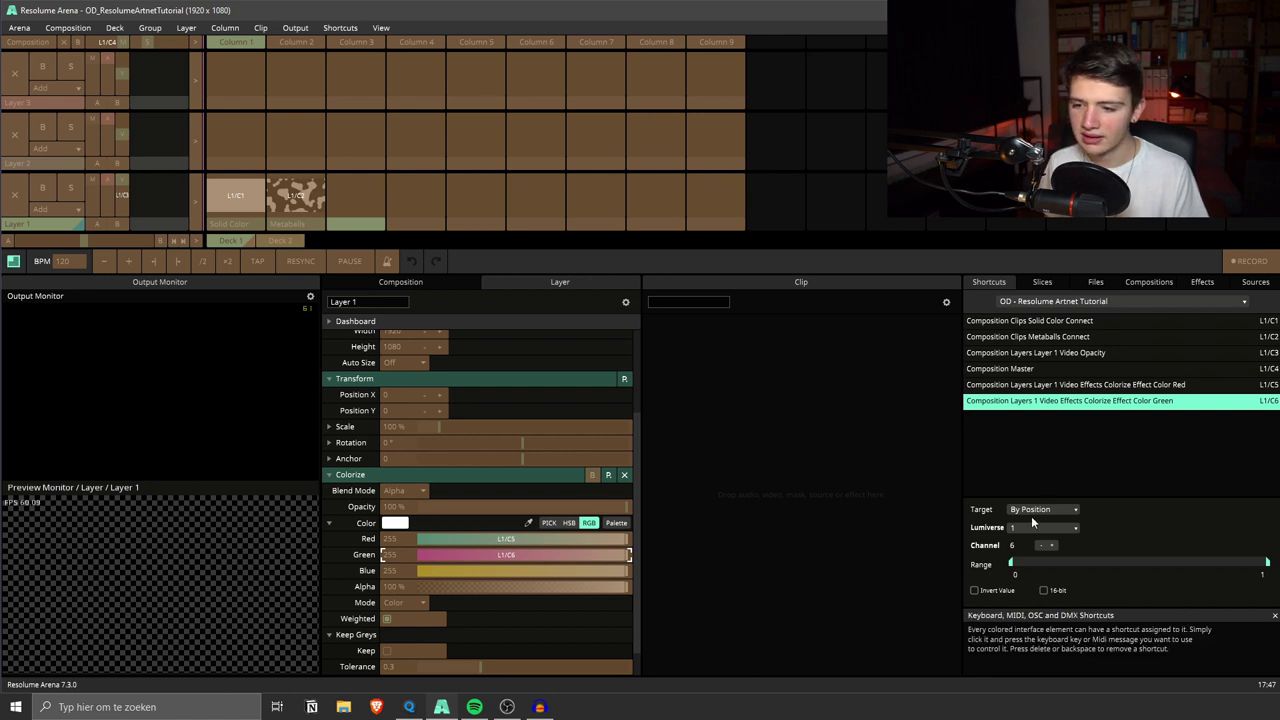
left_click(1031, 511)
left_click(1040, 536)
left_click(500, 570)
left_click(1035, 509)
left_click(1035, 537)
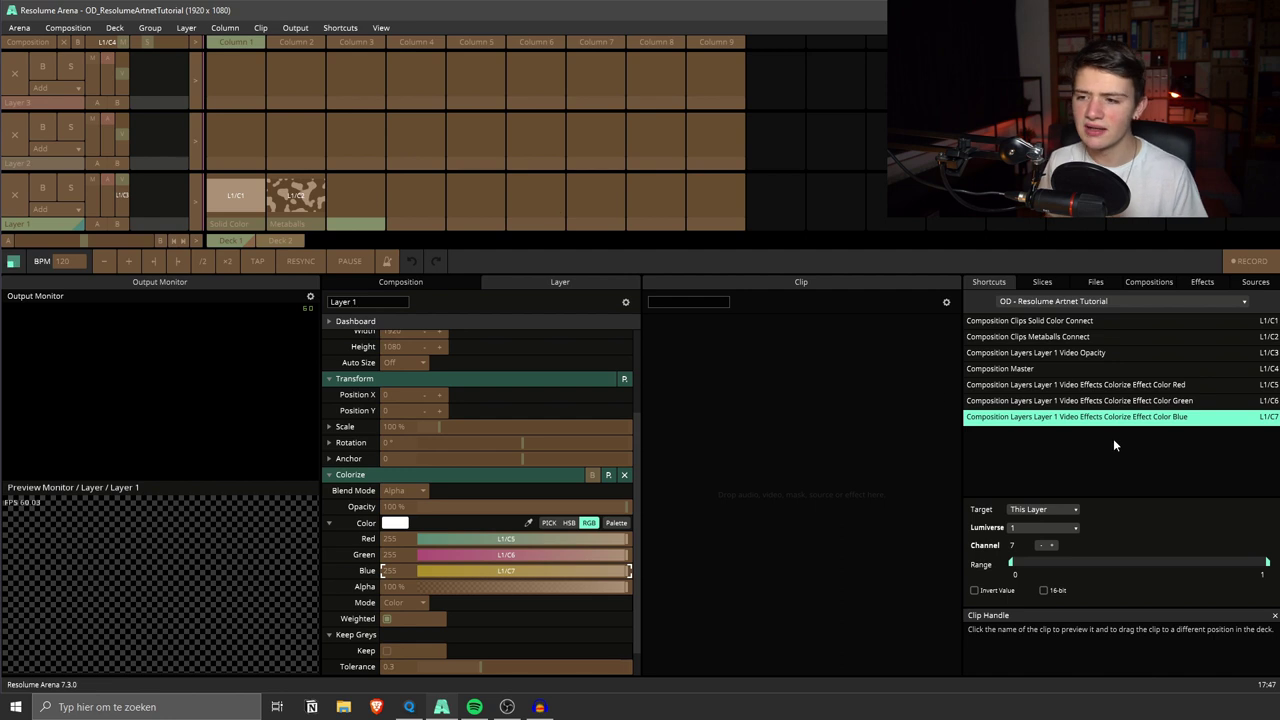
Step: Check the channel assignments and settings of the clip, composition master and Colorize entries in the DMX shortcut list
left_click(1268, 321)
left_click(1268, 337)
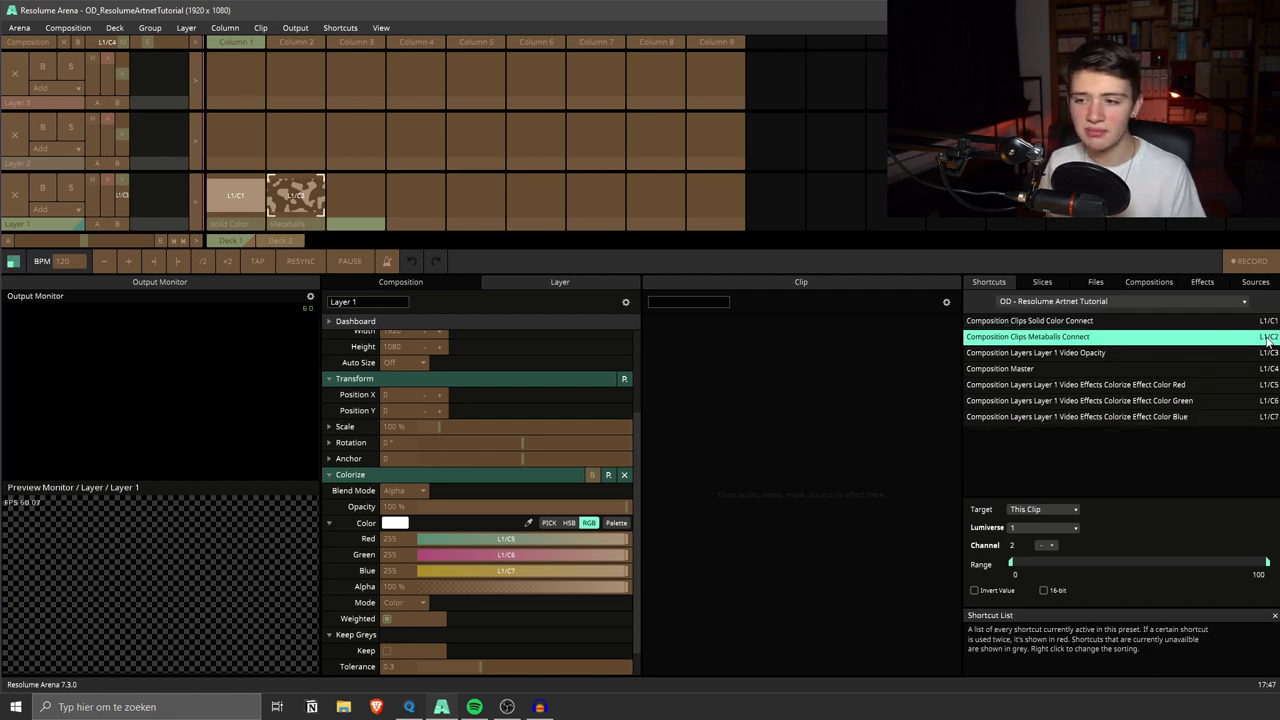
left_click(1266, 368)
left_click(1262, 400)
left_click(1262, 416)
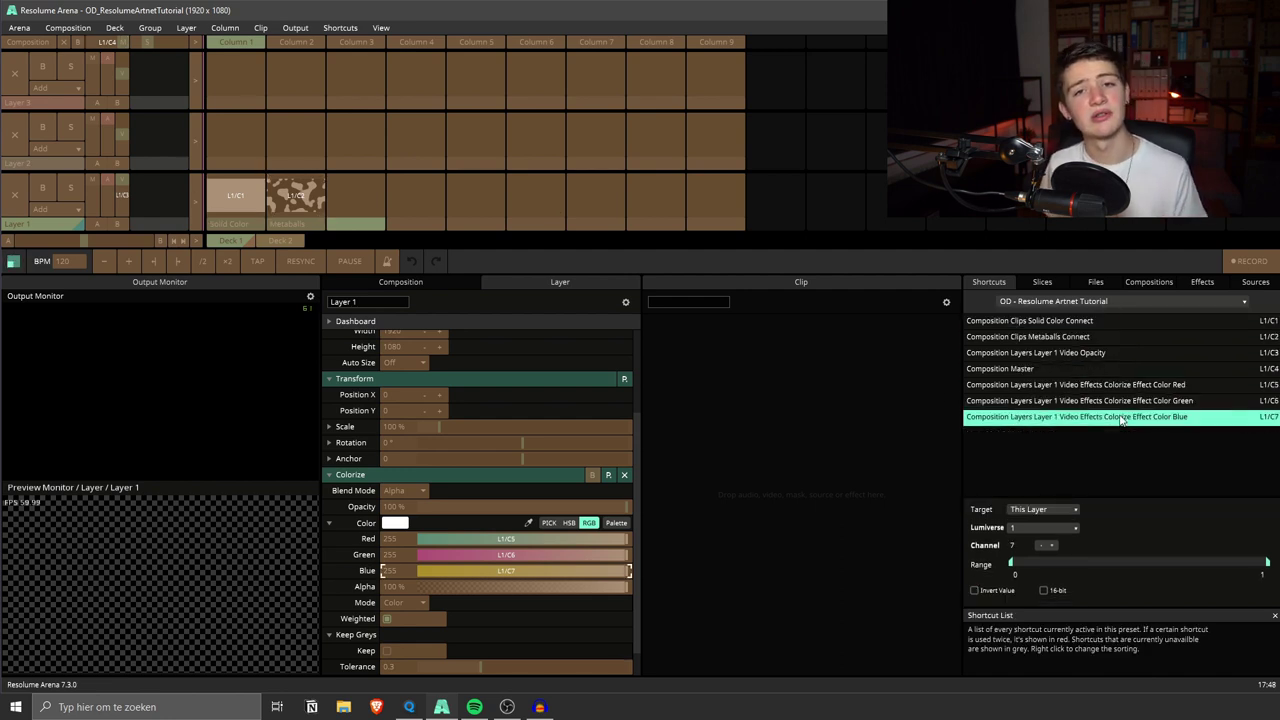
Step: Sort the DMX shortcut list by name, return it to sorting by DMX message, and select the Solid Color Connect shortcut
right_click(1121, 420)
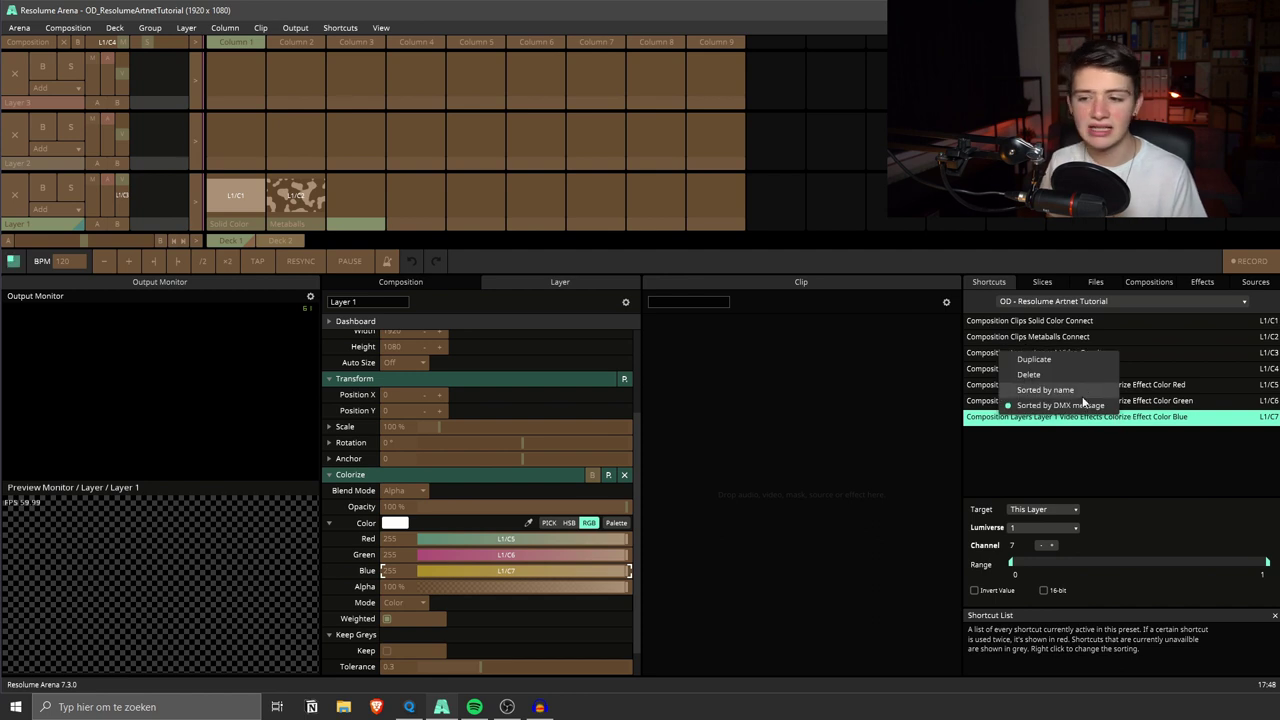
left_click(1071, 391)
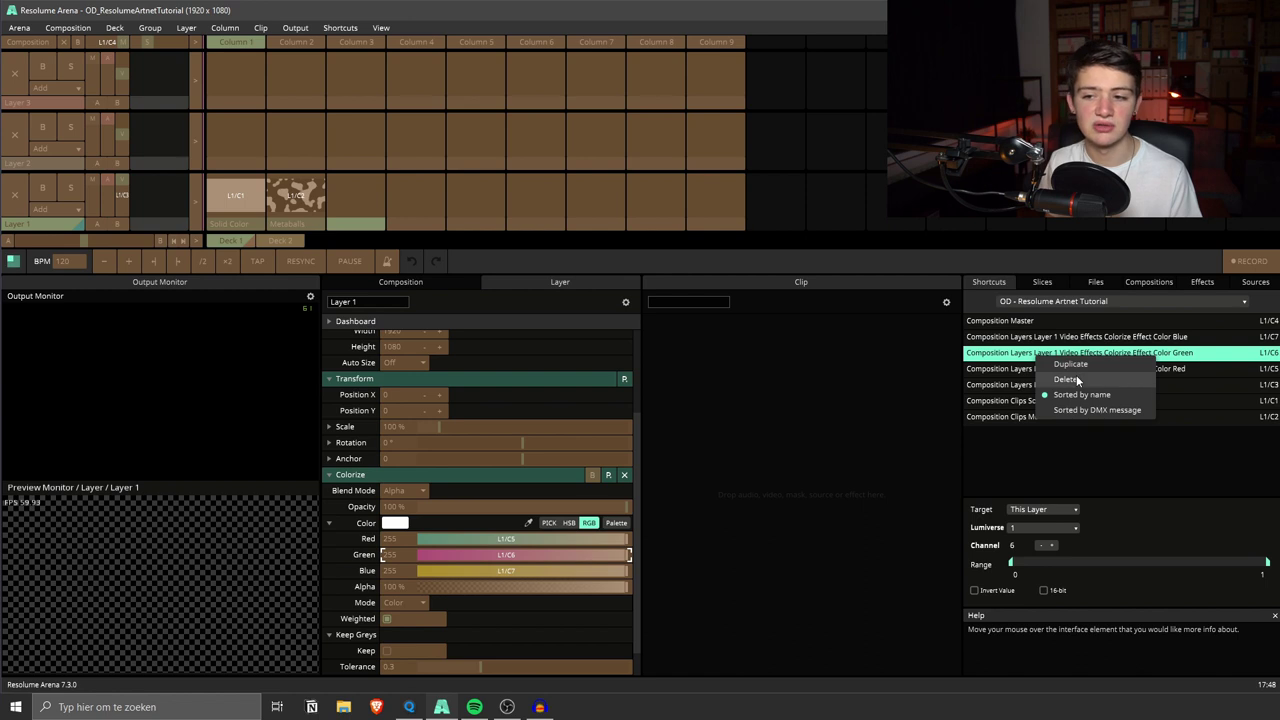
left_click(1080, 410)
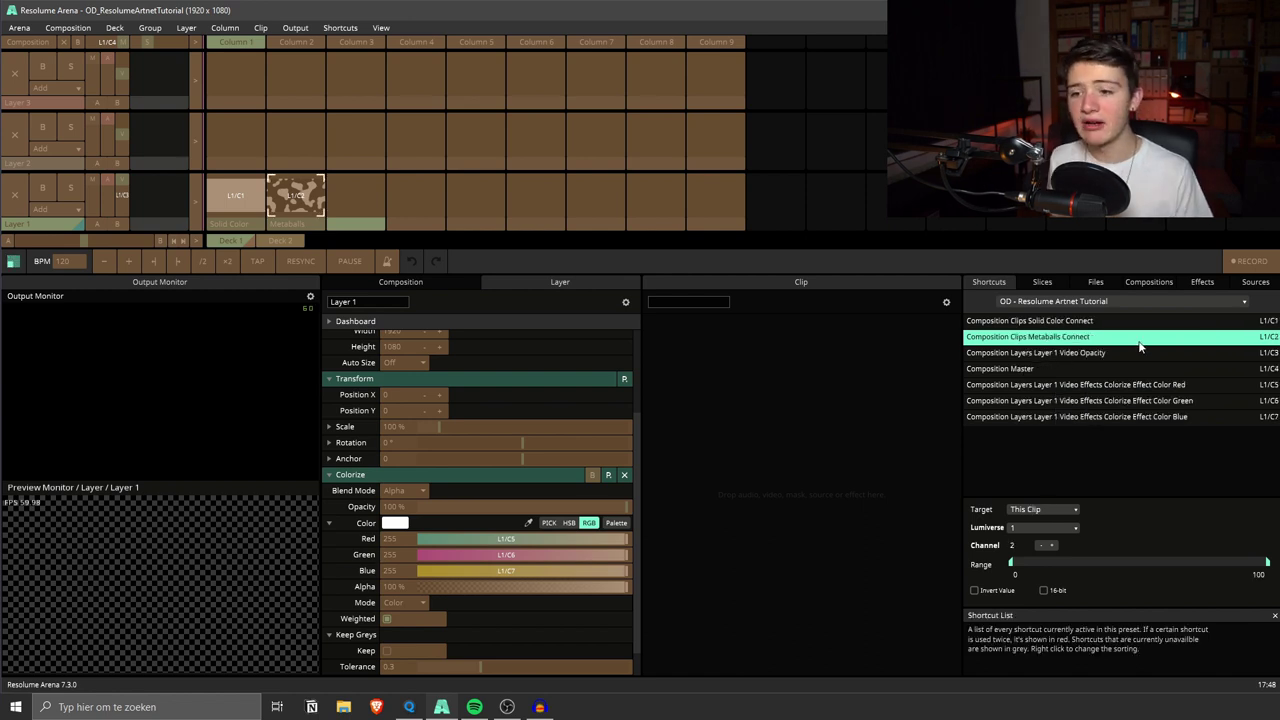
left_click(1143, 322)
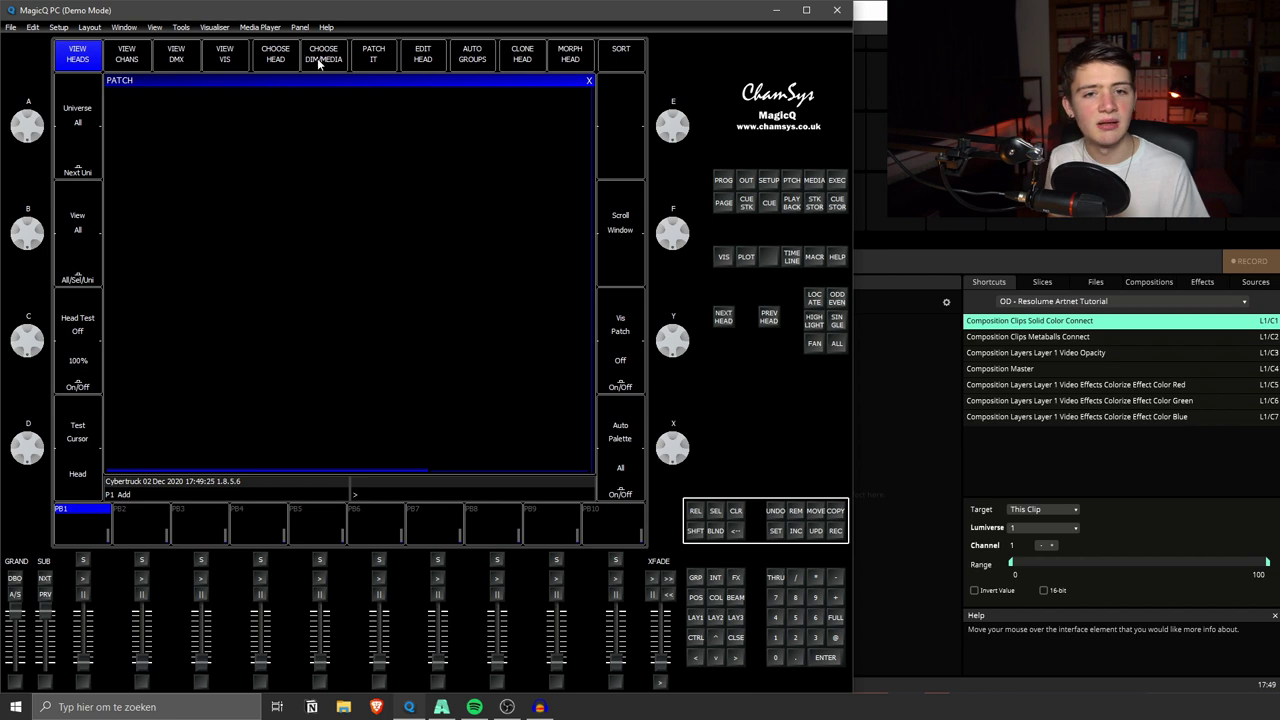
Step: In MagicQ, choose the Generic Dimmer head and patch four of them at 1-1
left_click(317, 58)
left_click(210, 200)
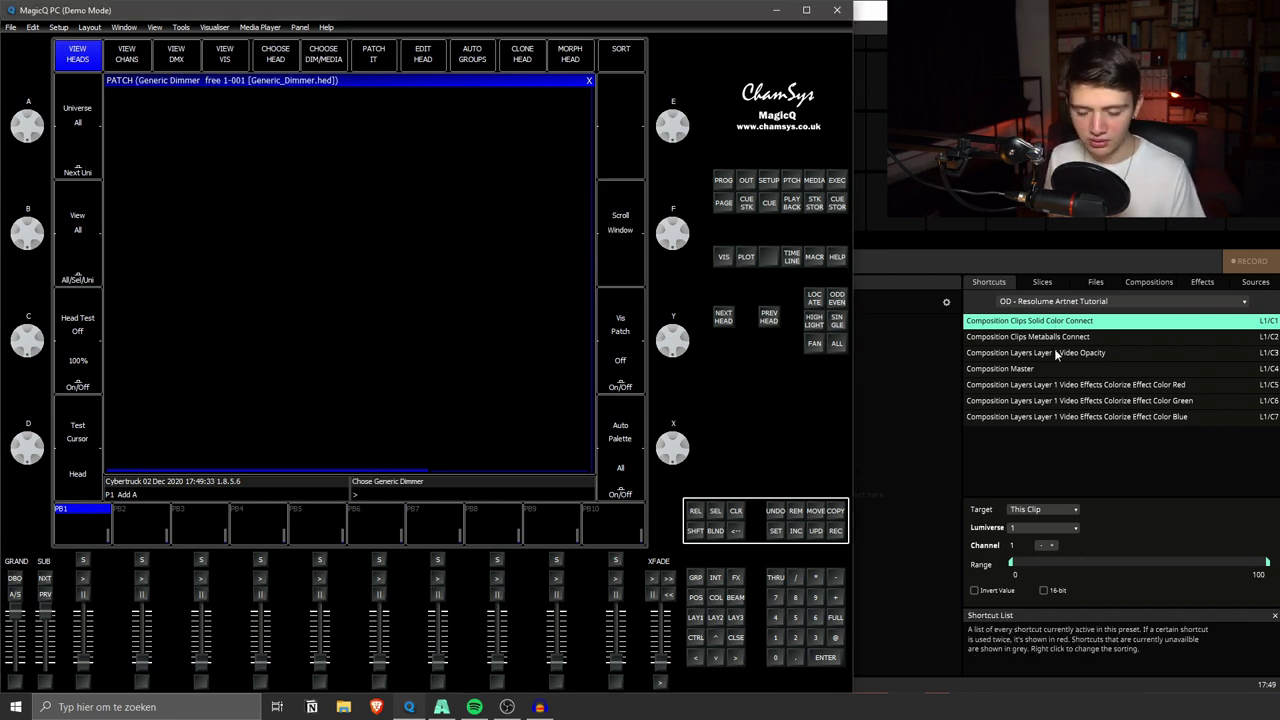
left_click(398, 58)
key("shift")
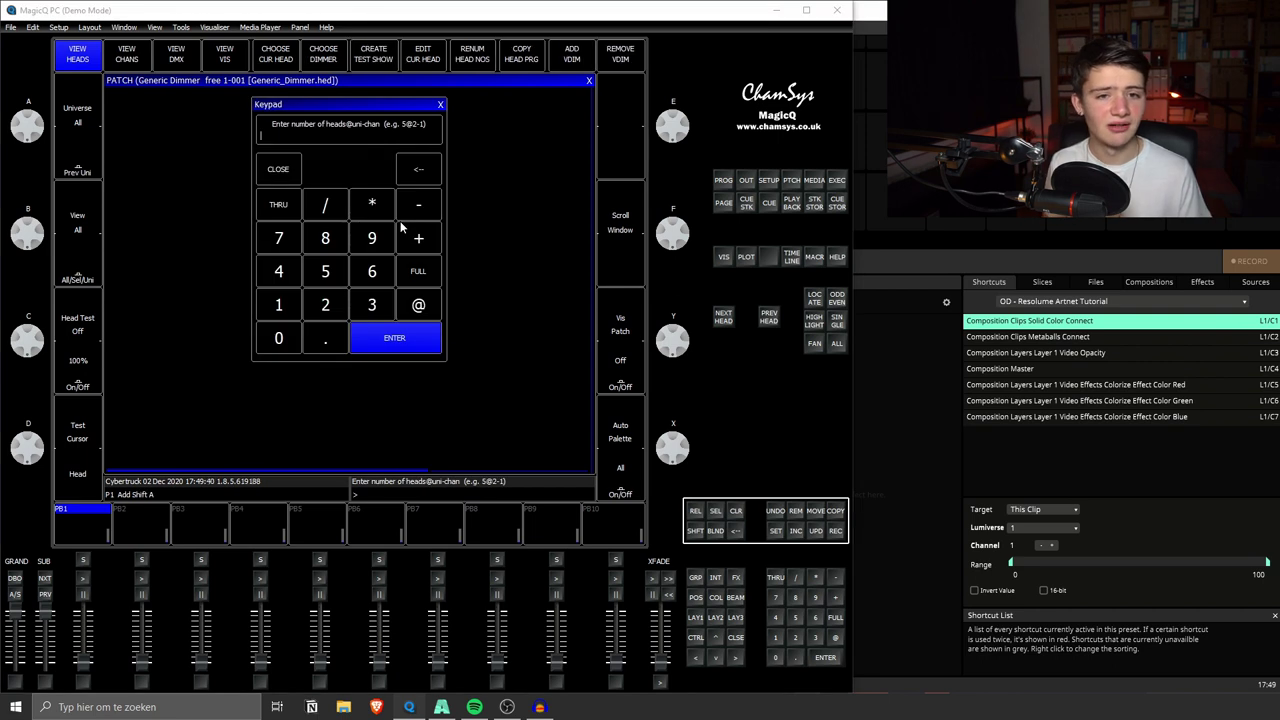
type("4")
key("ctrl")
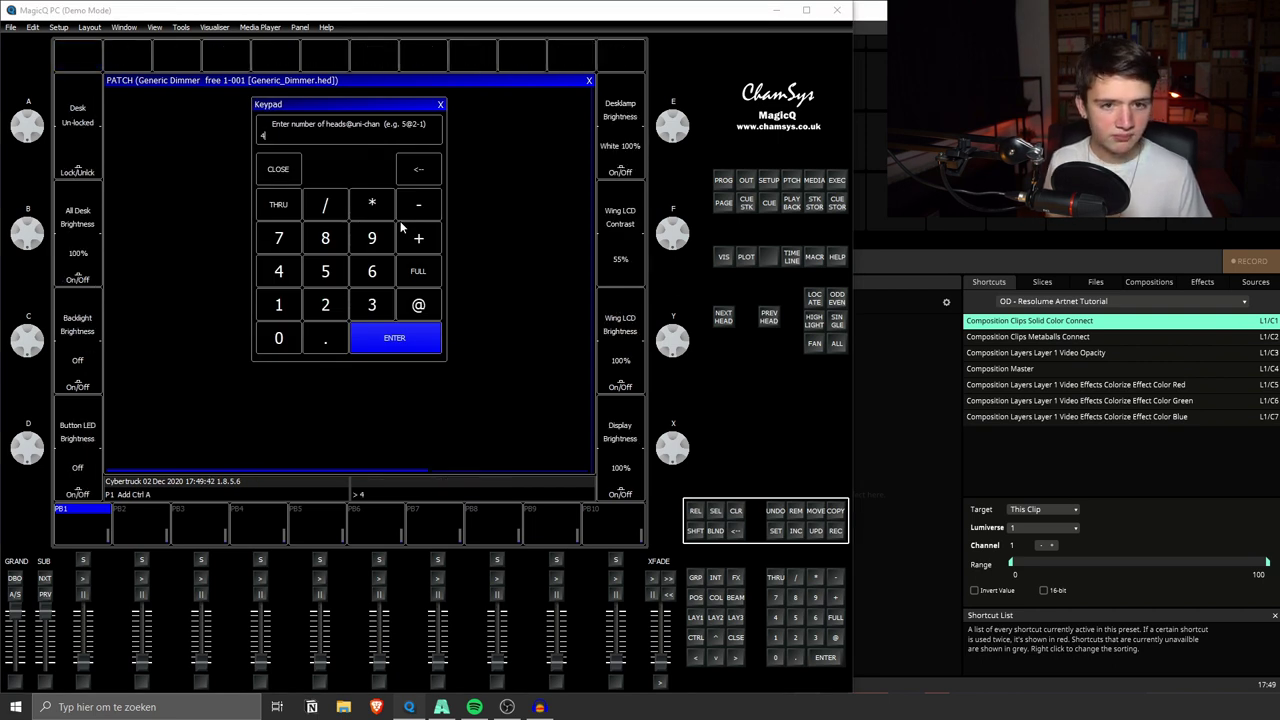
type("@1-1")
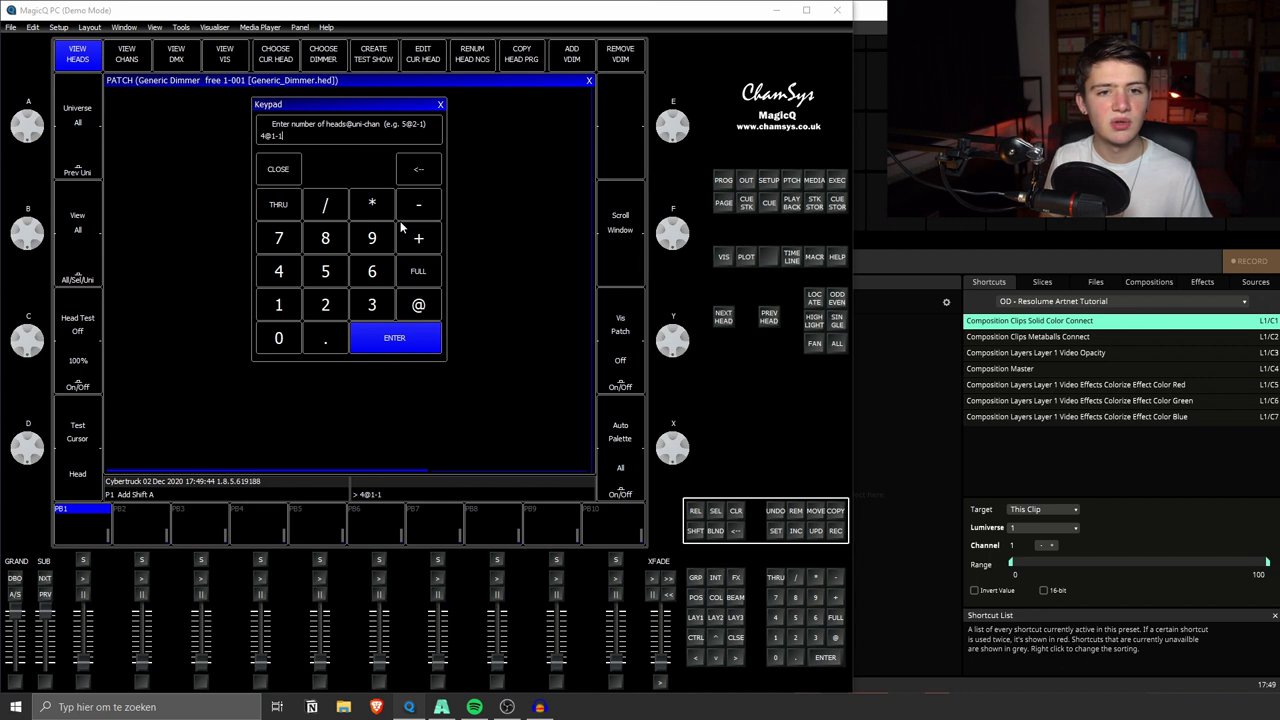
key("Return")
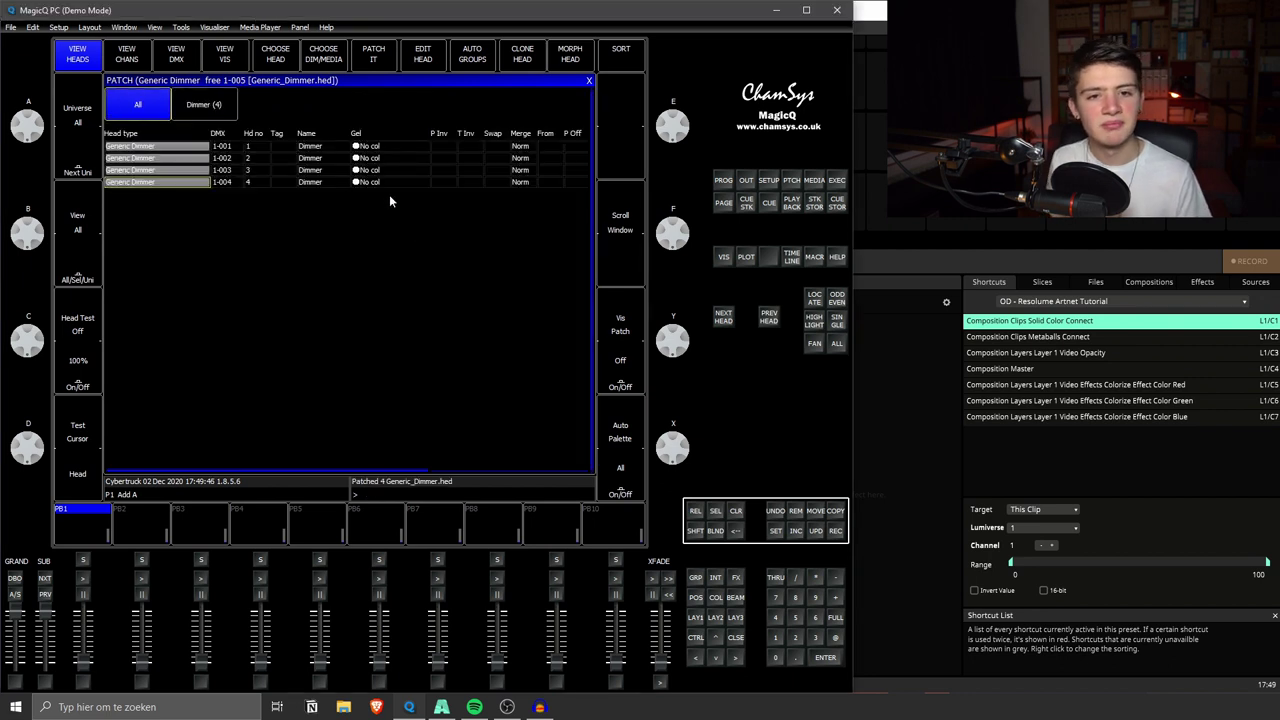
Step: Name the first patched dimmer Solid Color and the second one Metaballs
left_click(312, 147)
type("So")
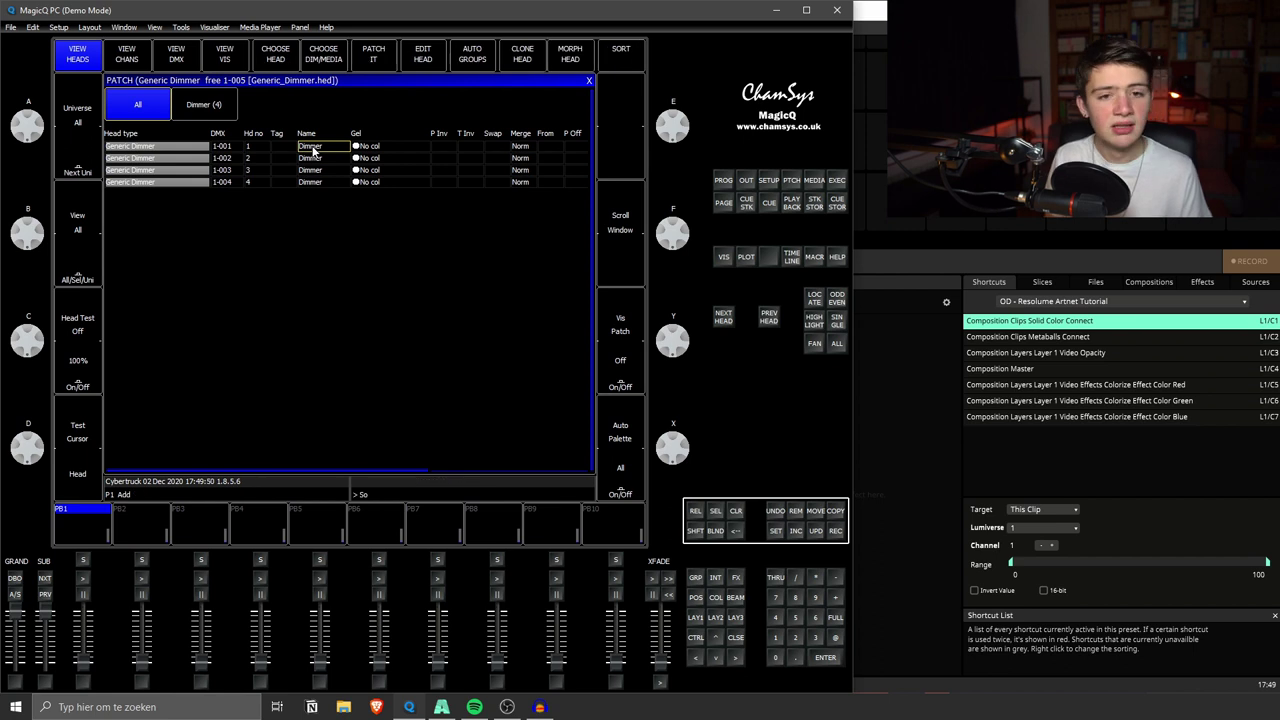
type("lid Colo")
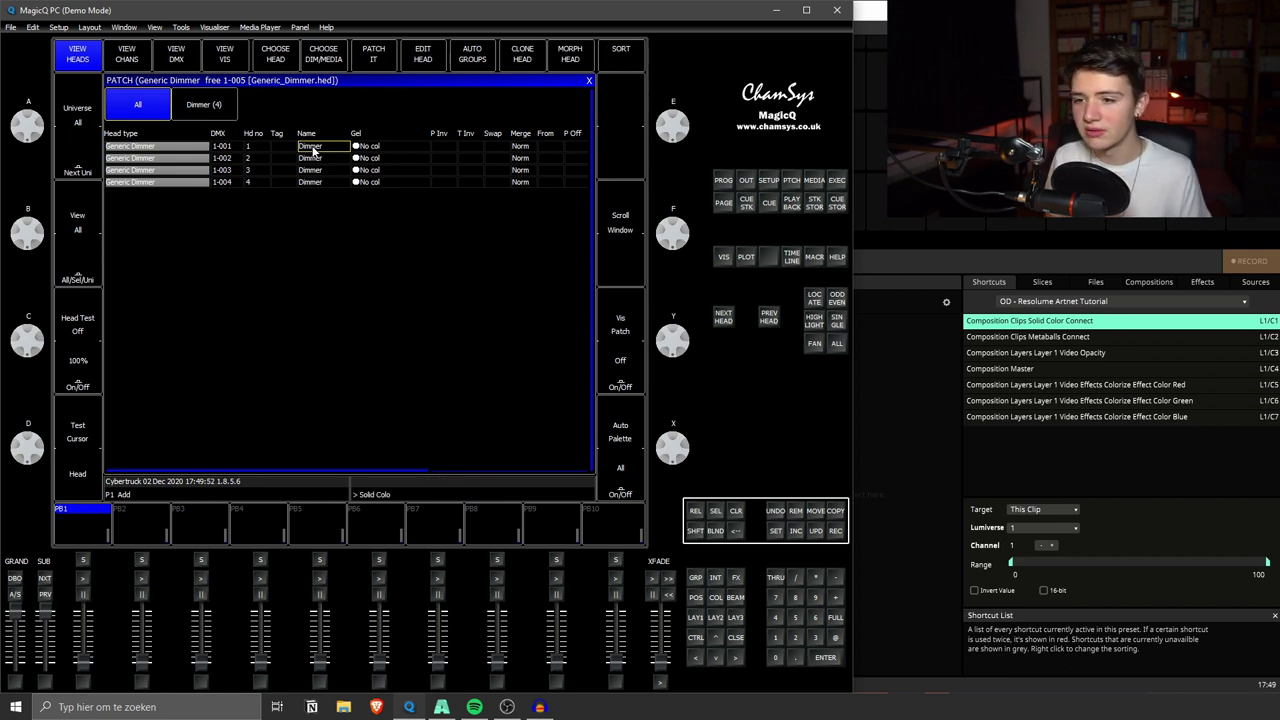
type("r")
key("Return")
type("So")
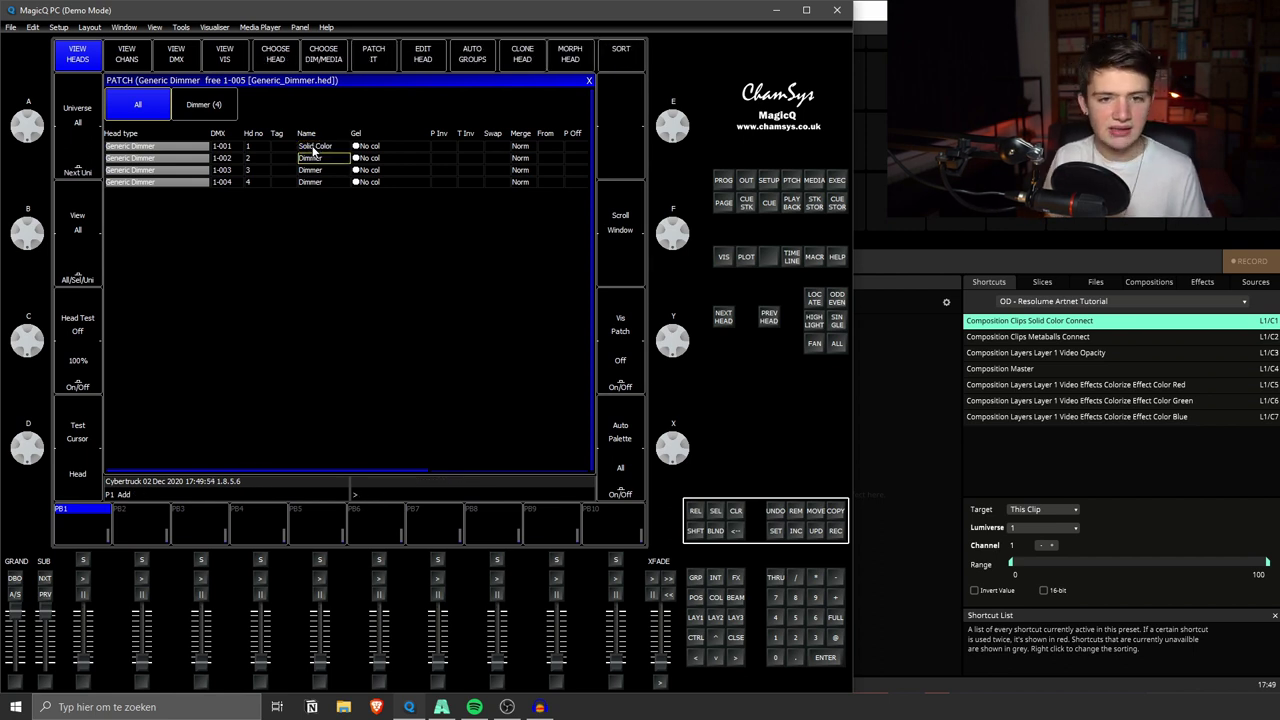
type("Metaballs")
key("Return")
Step: Name the third patched dimmer Layer Opa and the fourth one Master
type("Layer O")
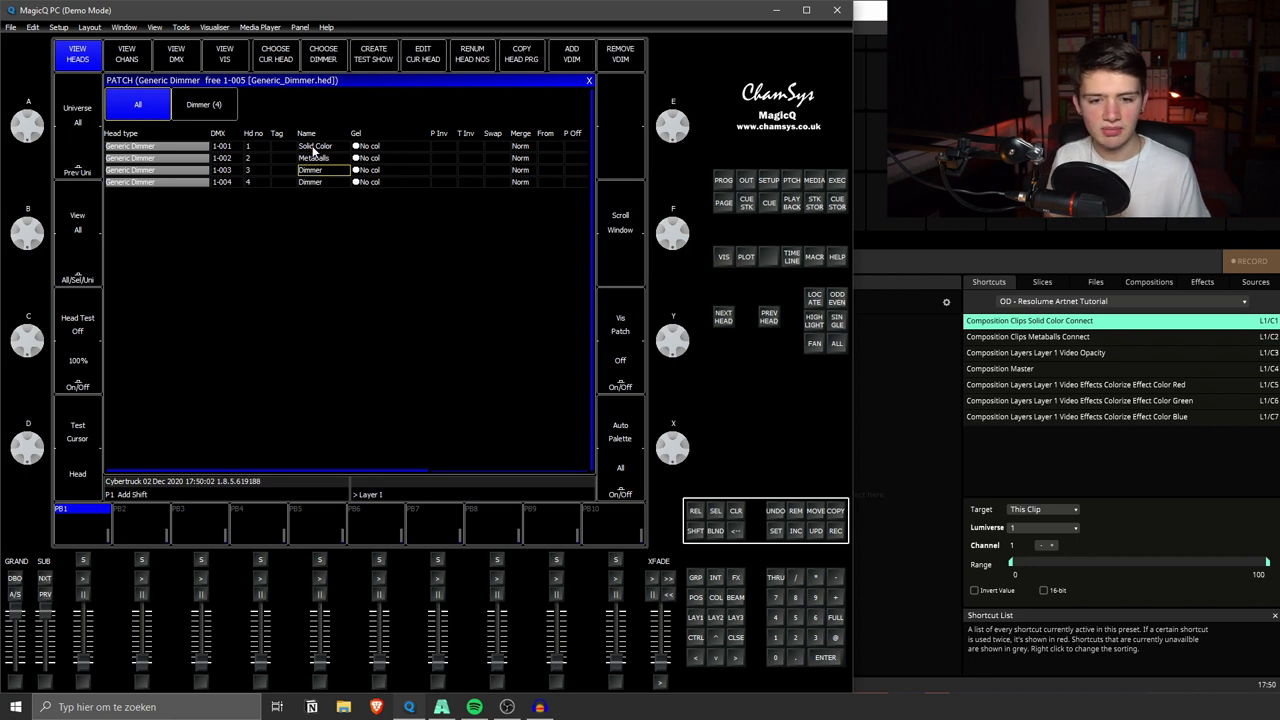
type("pa")
key("Return")
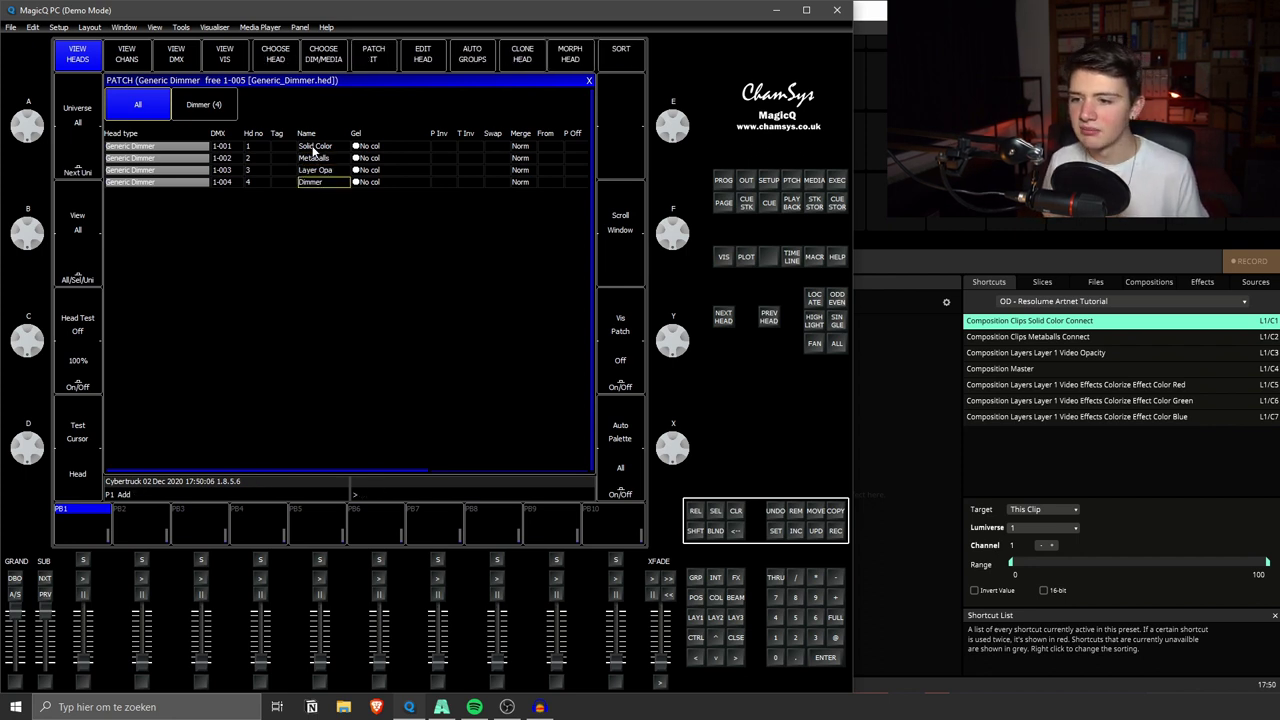
type("Master")
key("Return")
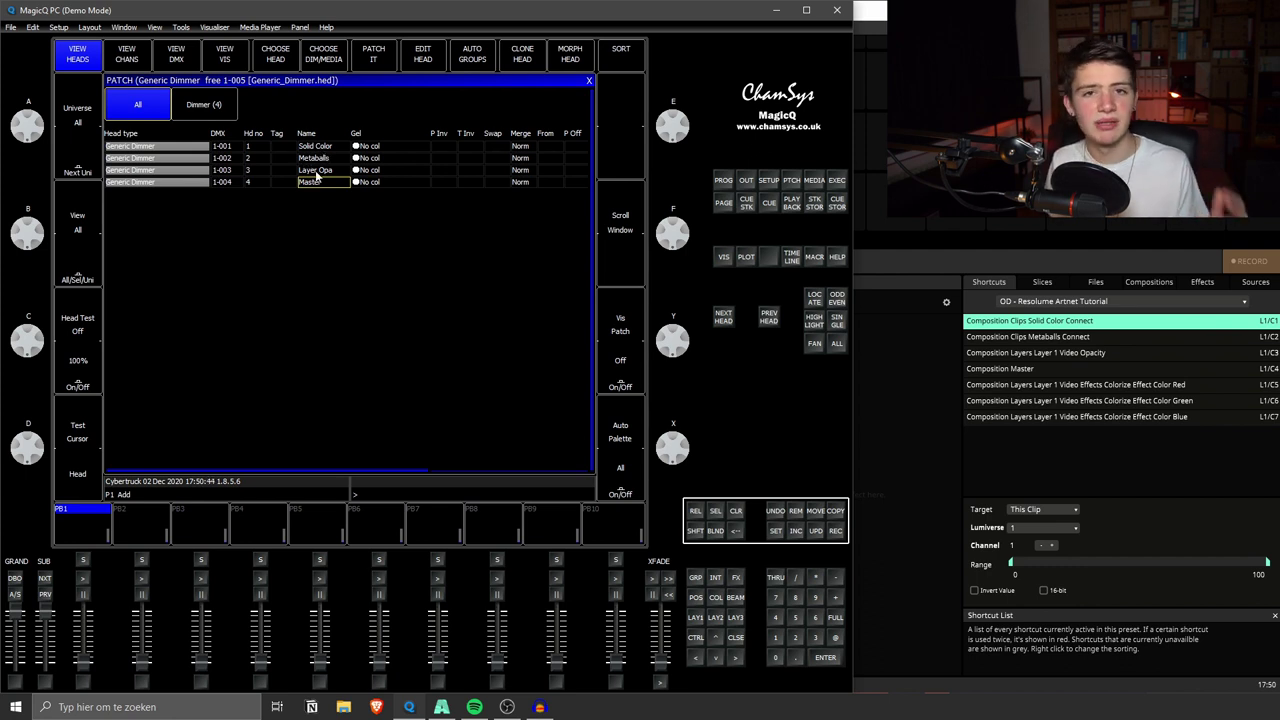
Step: Choose the Generic LED3ch head in its HTP version and patch one at 1-005
left_click(312, 193)
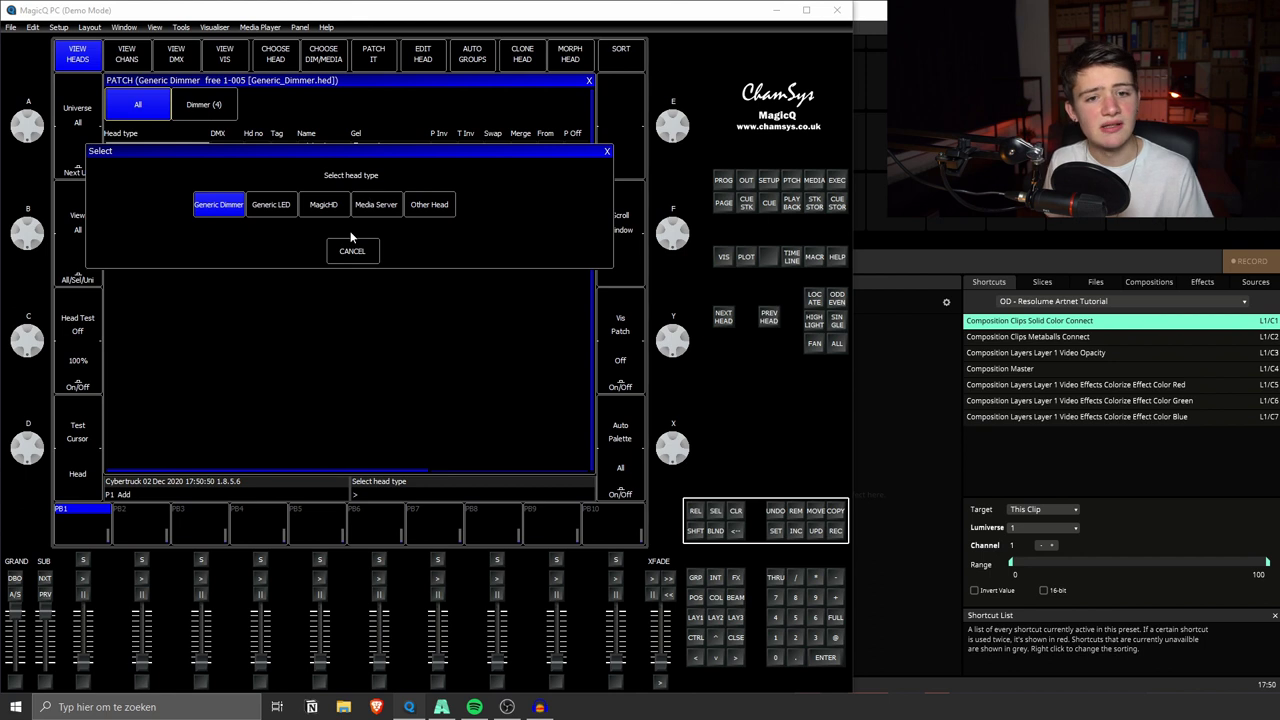
left_click(285, 206)
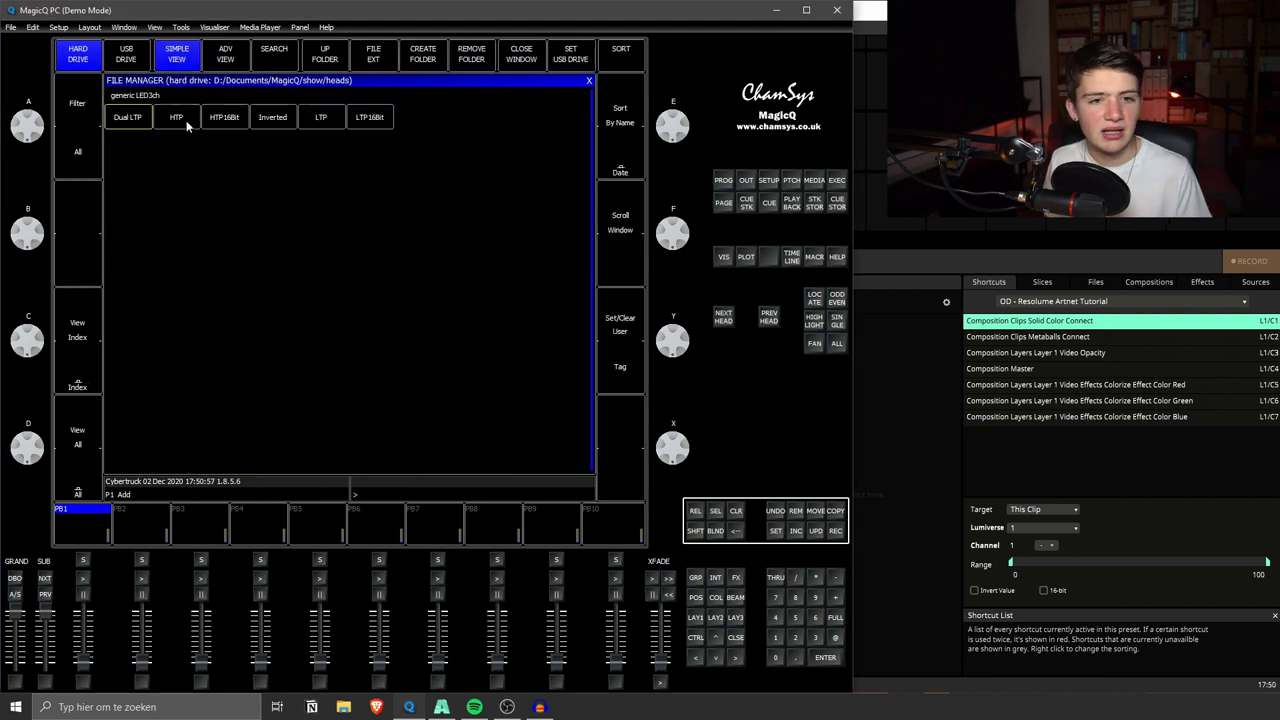
left_click(176, 117)
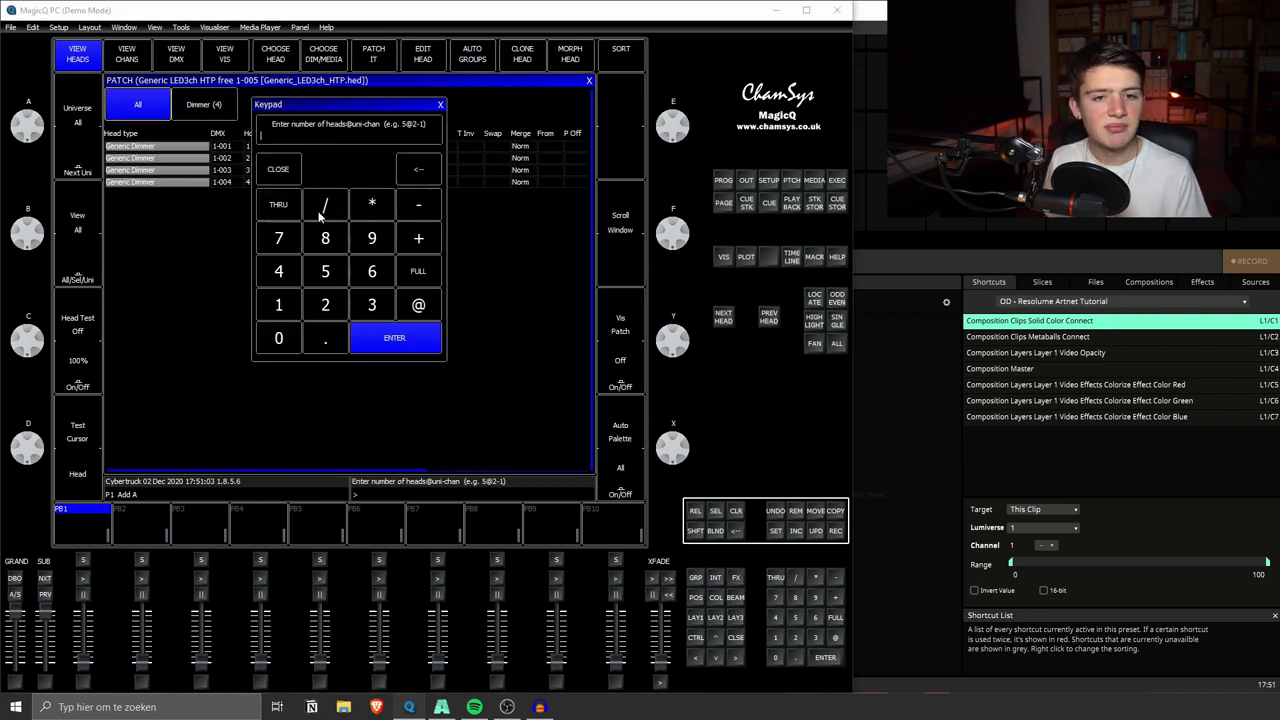
left_click(377, 328)
Step: Switch to Resolume Arena, leave DMX shortcut editing, and place the MagicQ window beside Resolume's output monitor
key("alt+Tab")
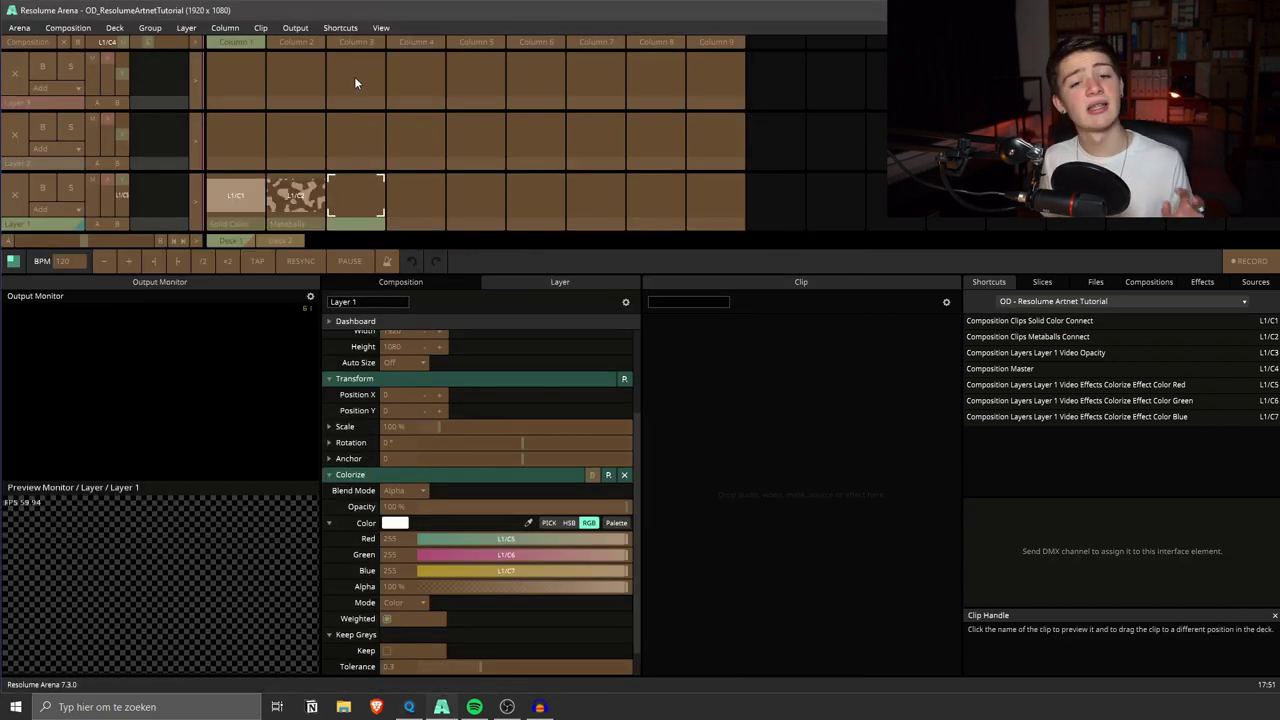
left_click(340, 27)
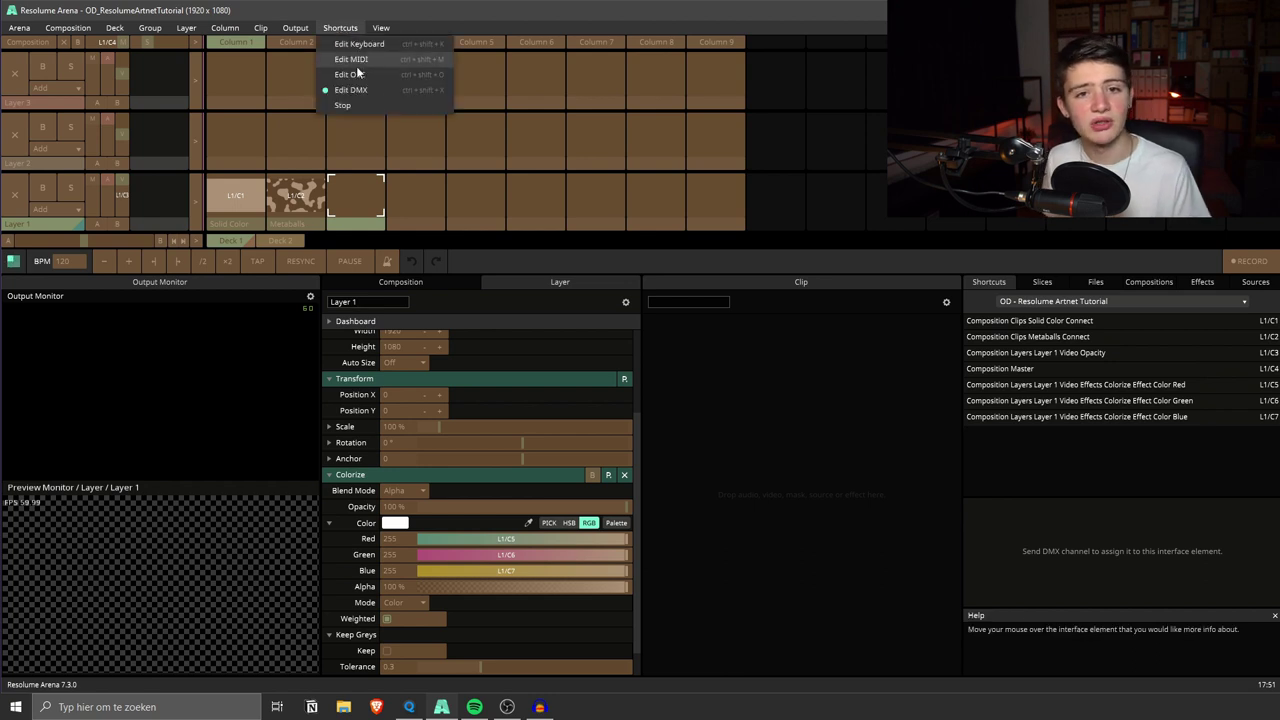
left_click(355, 90)
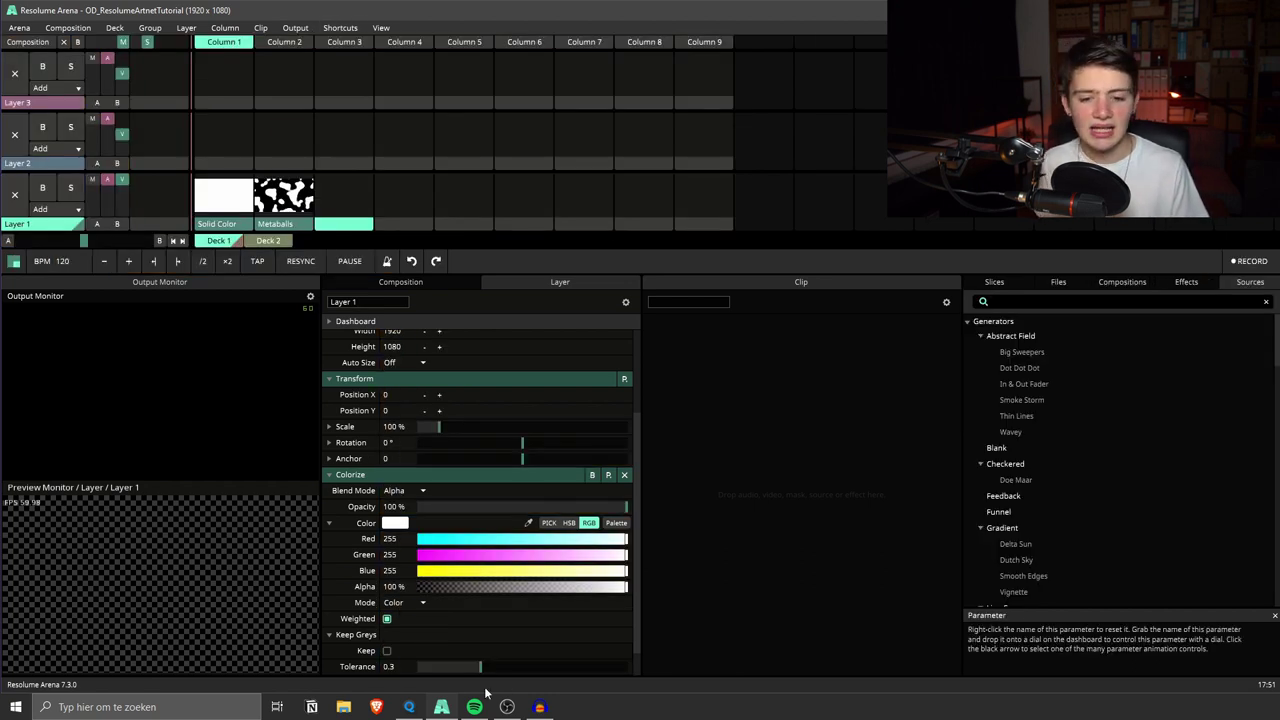
left_click(409, 707)
left_click_drag(352, 12, 976, 47)
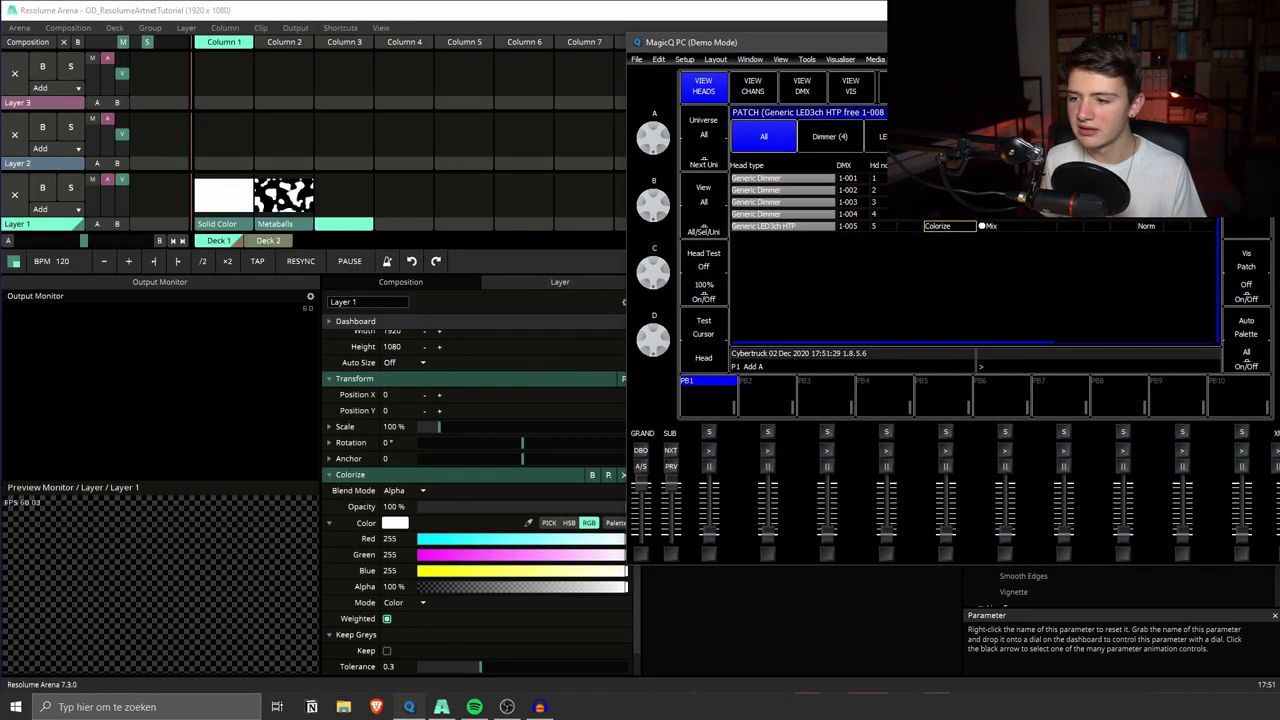
Step: Test the Solid Color, Metaballs and Layer Opa heads in MagicQ by raising each one's intensity, and clear the programmer
key("alt+g")
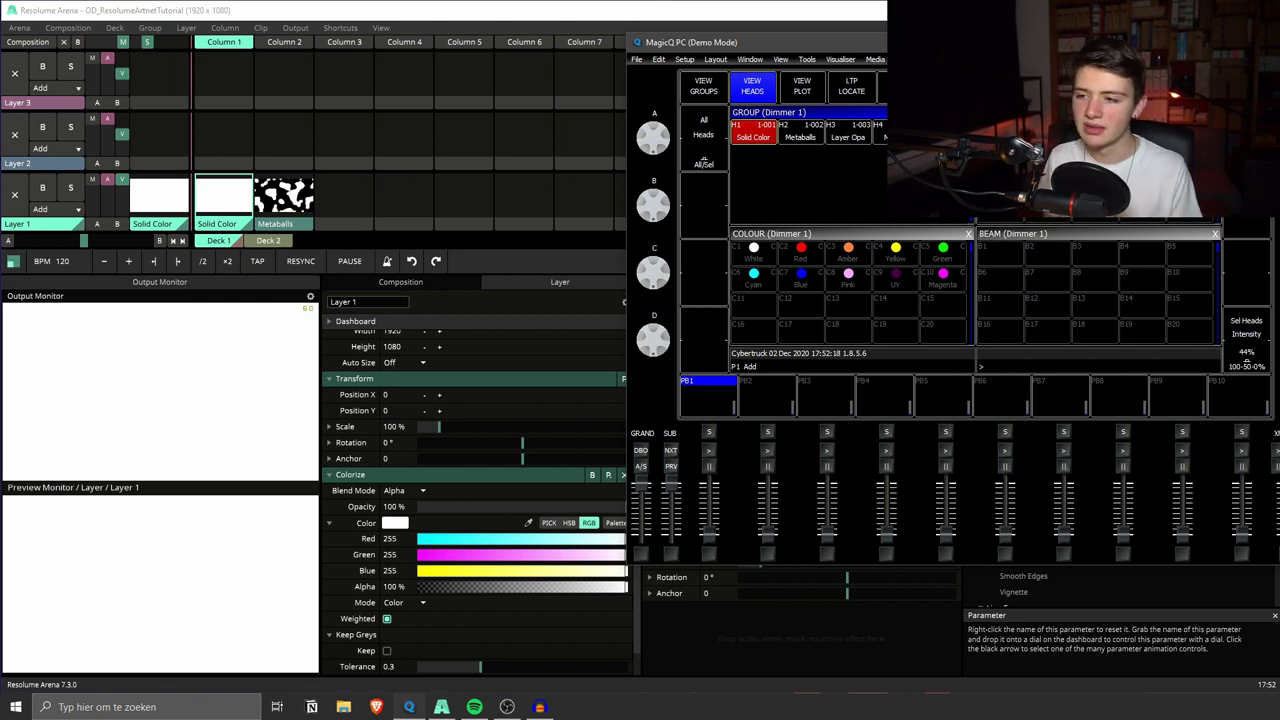
key("BackSpace")
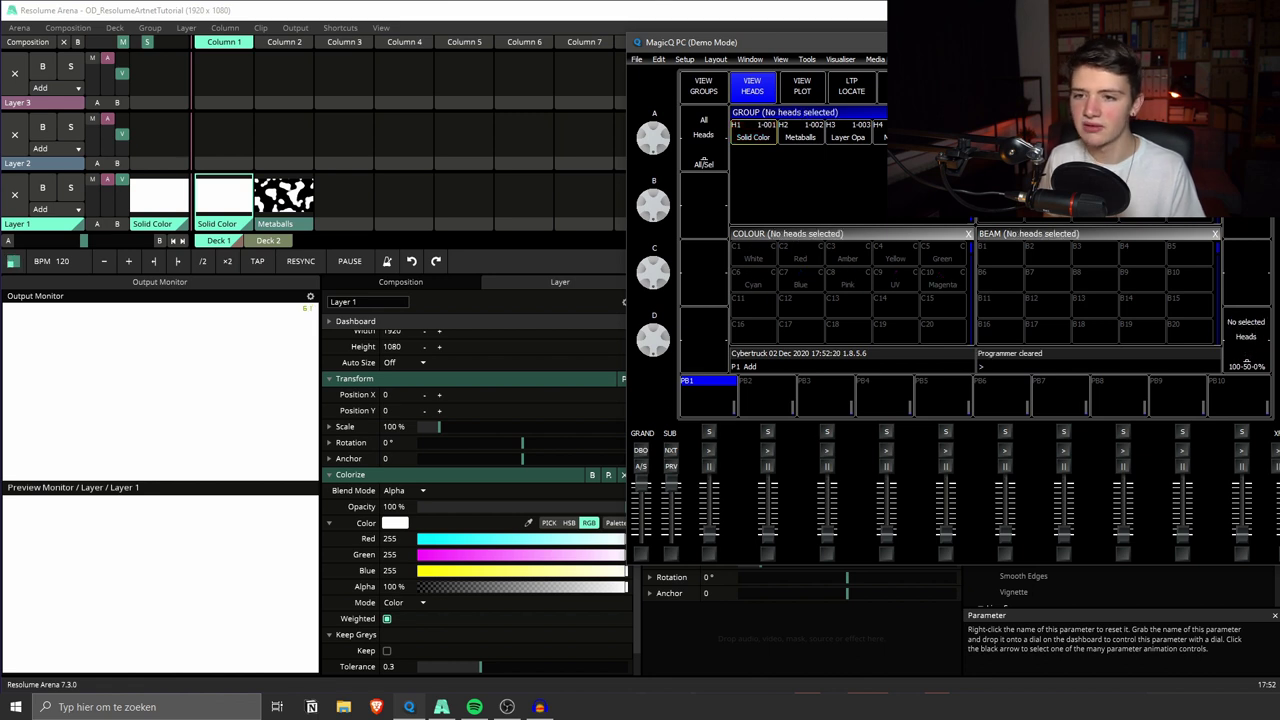
left_click(798, 134)
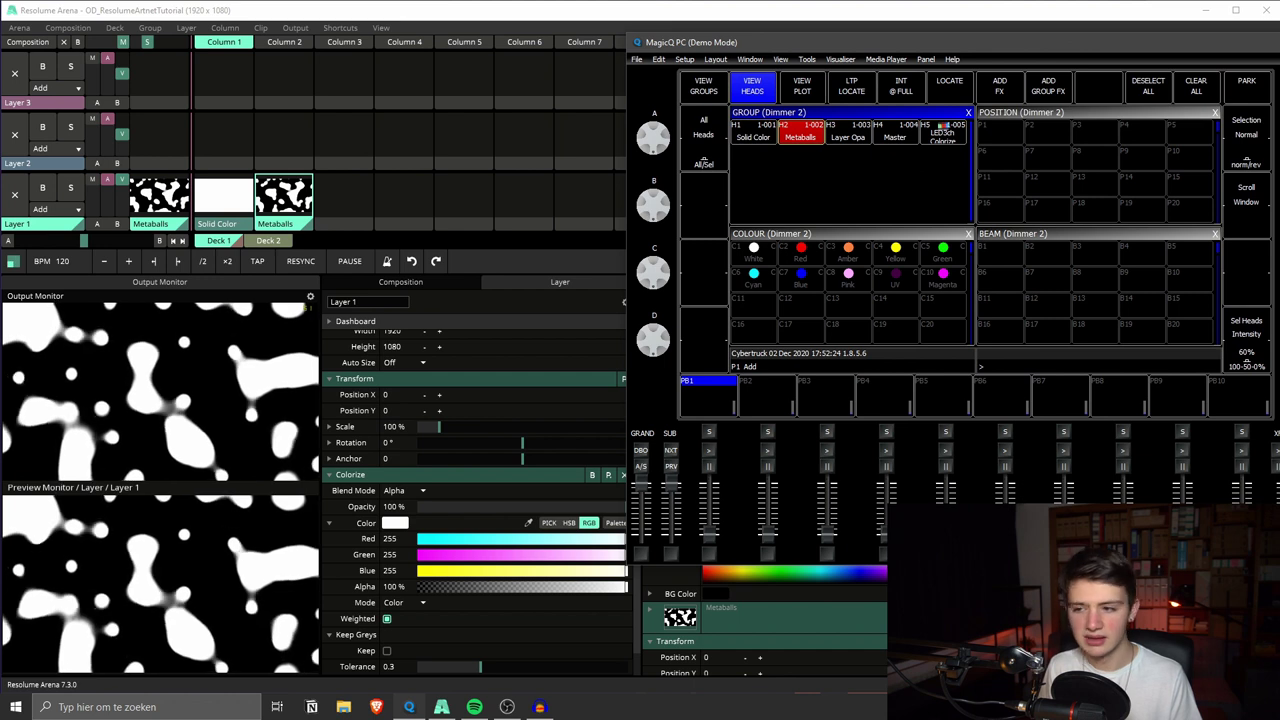
left_click(847, 134)
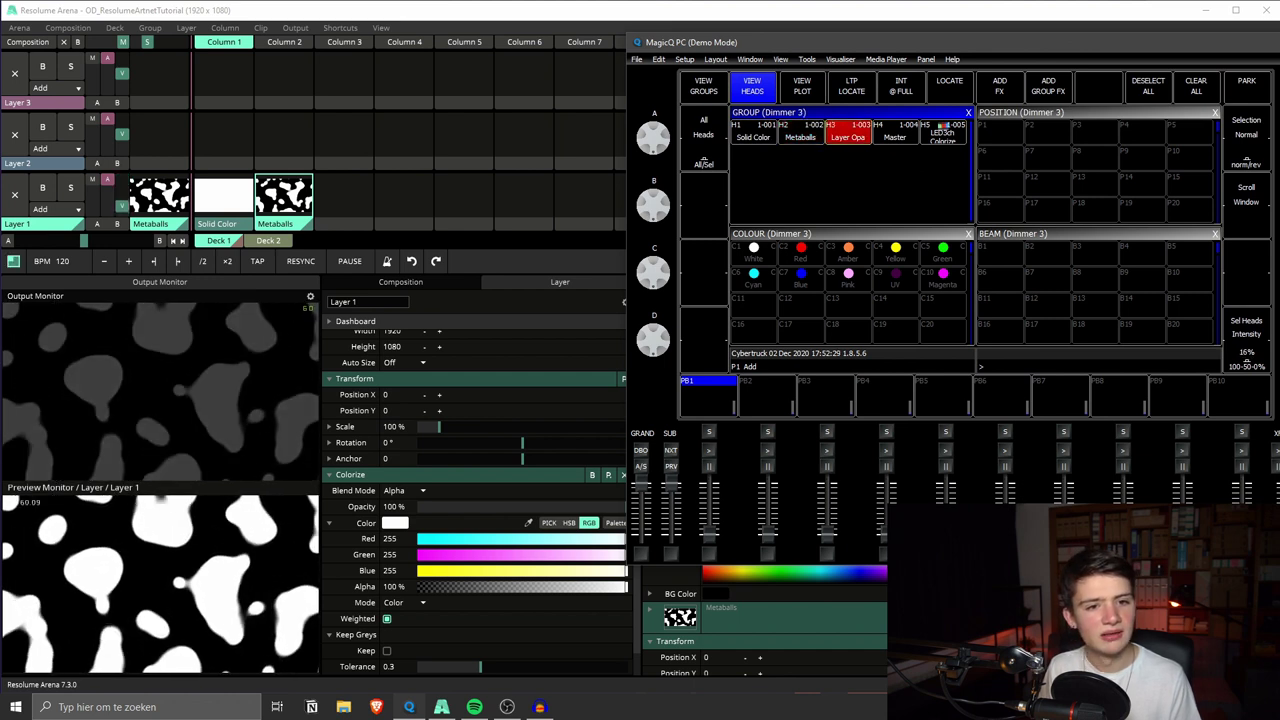
key("ctrl+BackSpace")
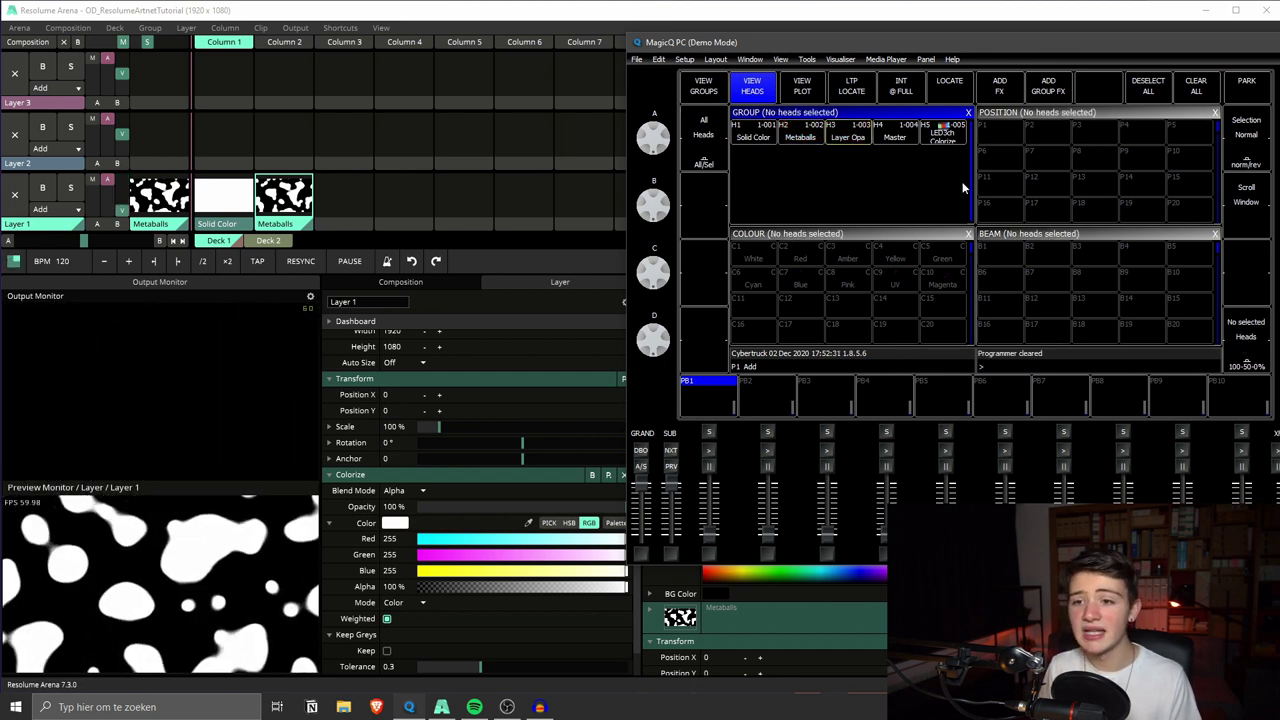
Step: Test the inverted composition master by raising the Master head's intensity to 100% and returning it to 0%
left_click(895, 134)
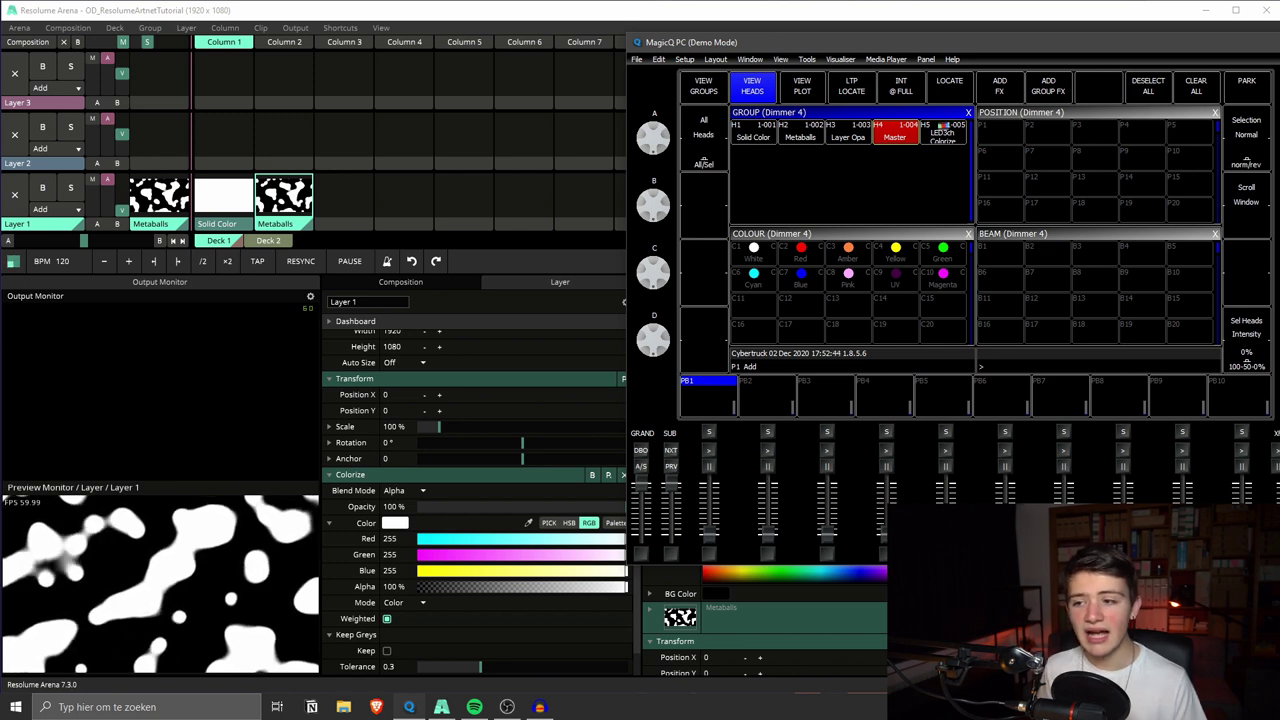
scroll(1246, 352, "up", 5)
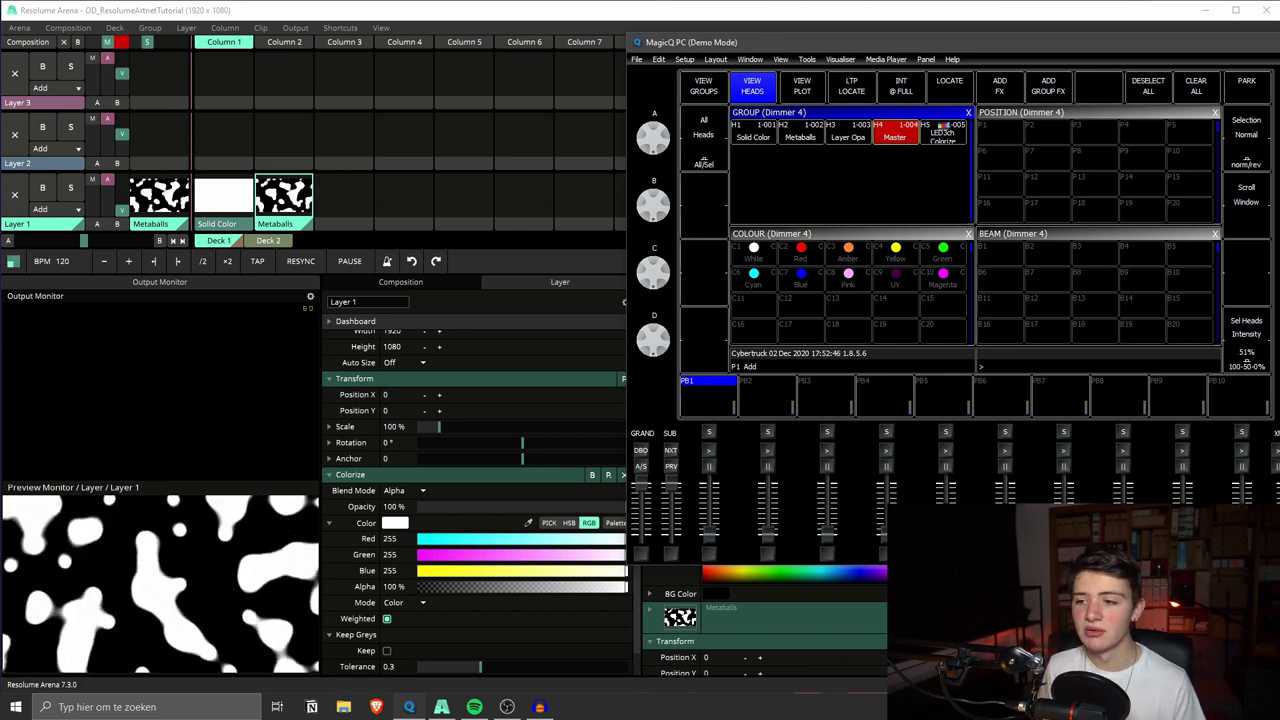
scroll(1246, 360, "up", 3)
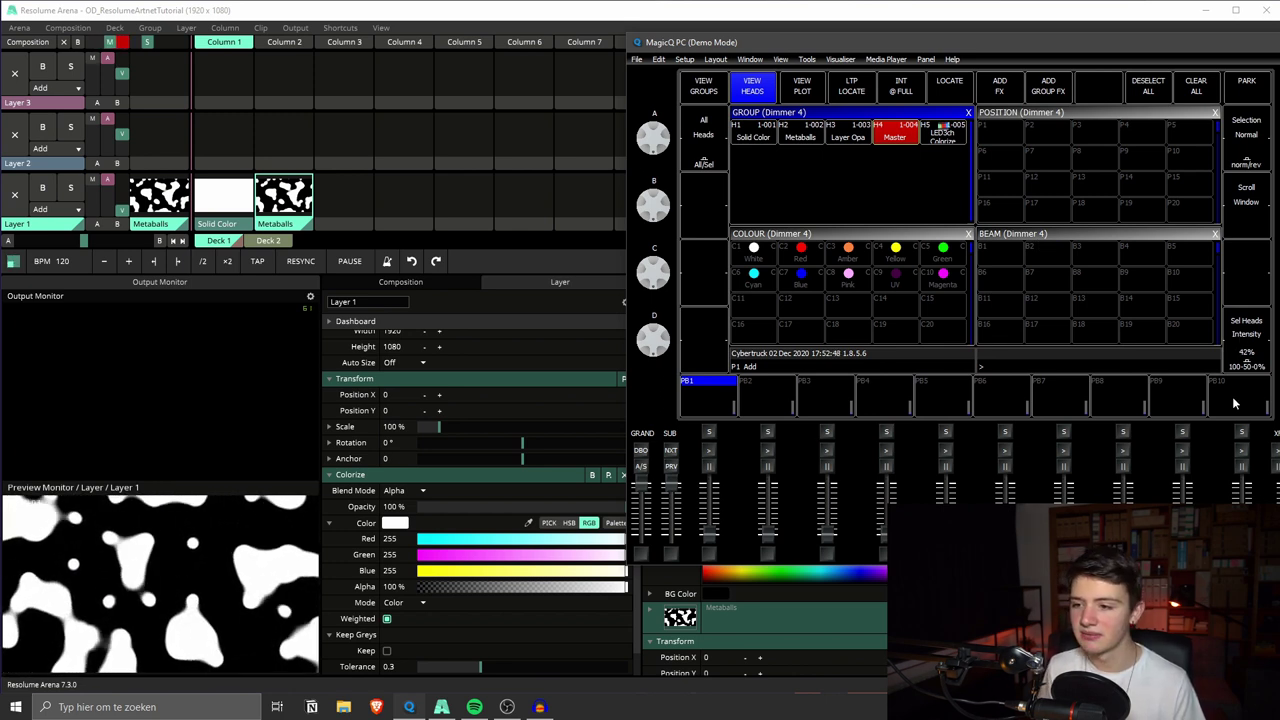
scroll(1246, 352, "up", 2)
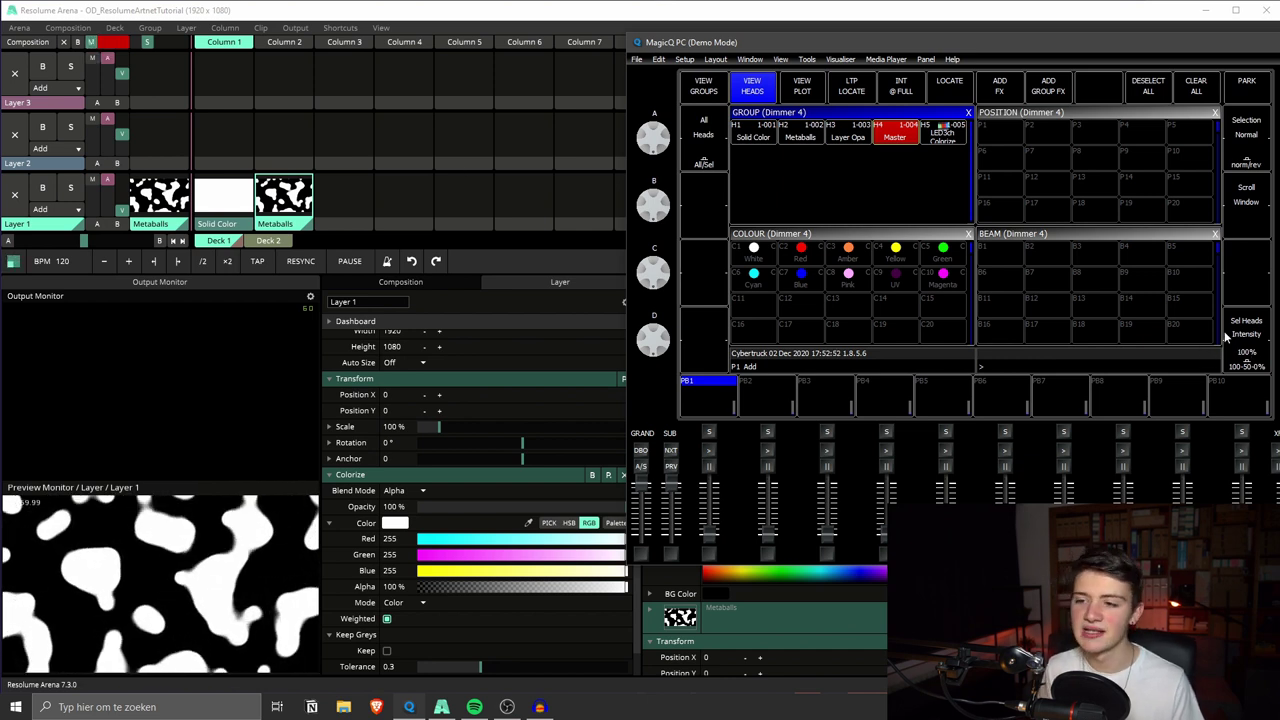
scroll(1250, 350, "down", 15)
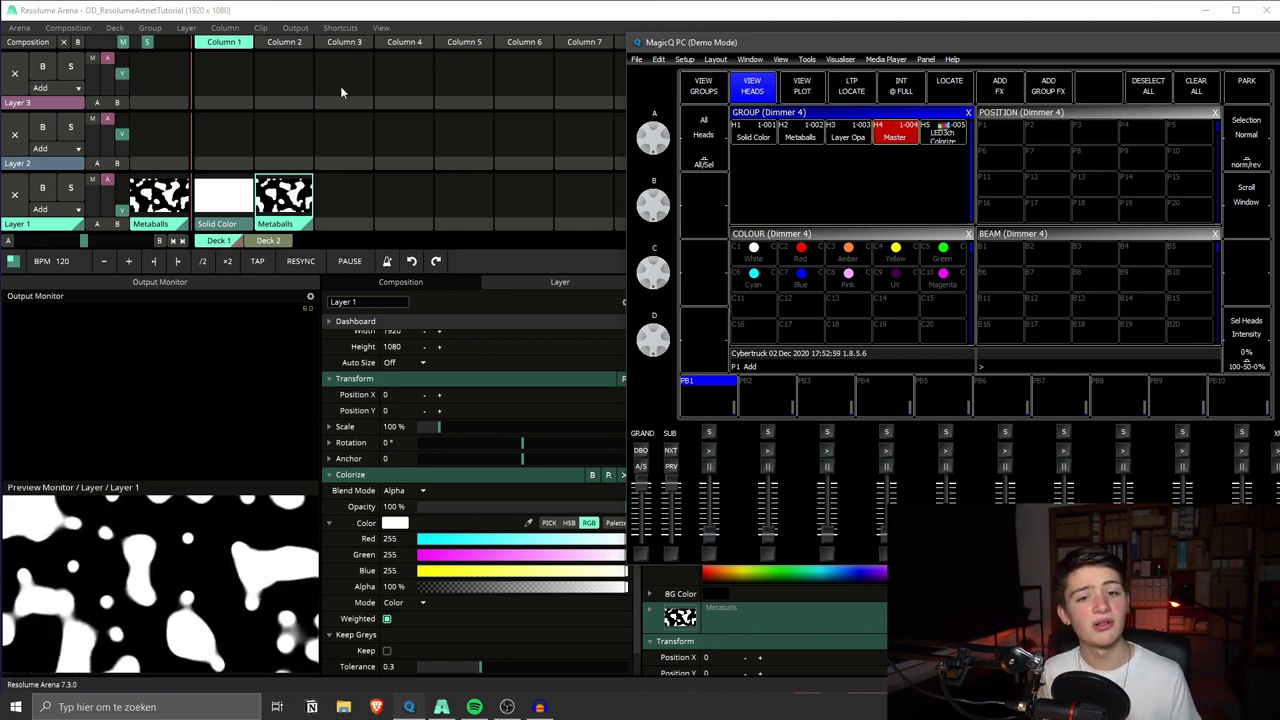
left_click(906, 146)
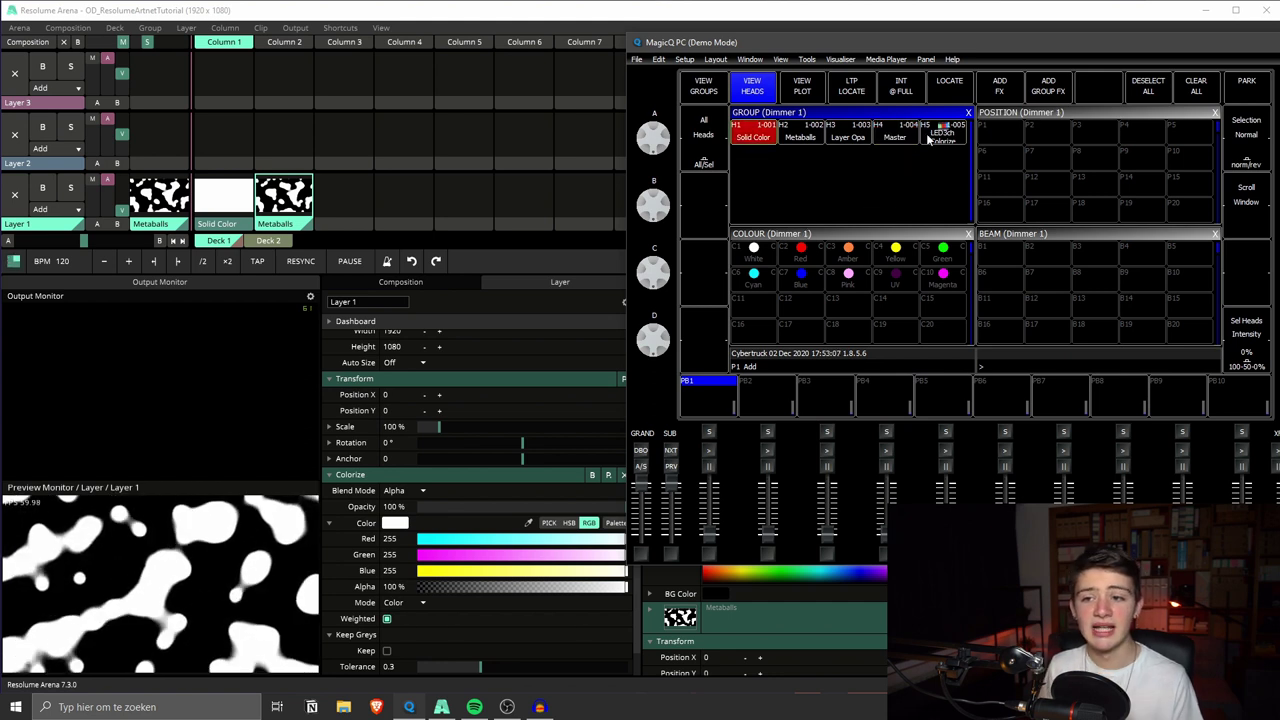
Step: Select the LED3ch Colorize head in MagicQ, test it with the White colour palette, and clear the programmer
left_click(924, 138)
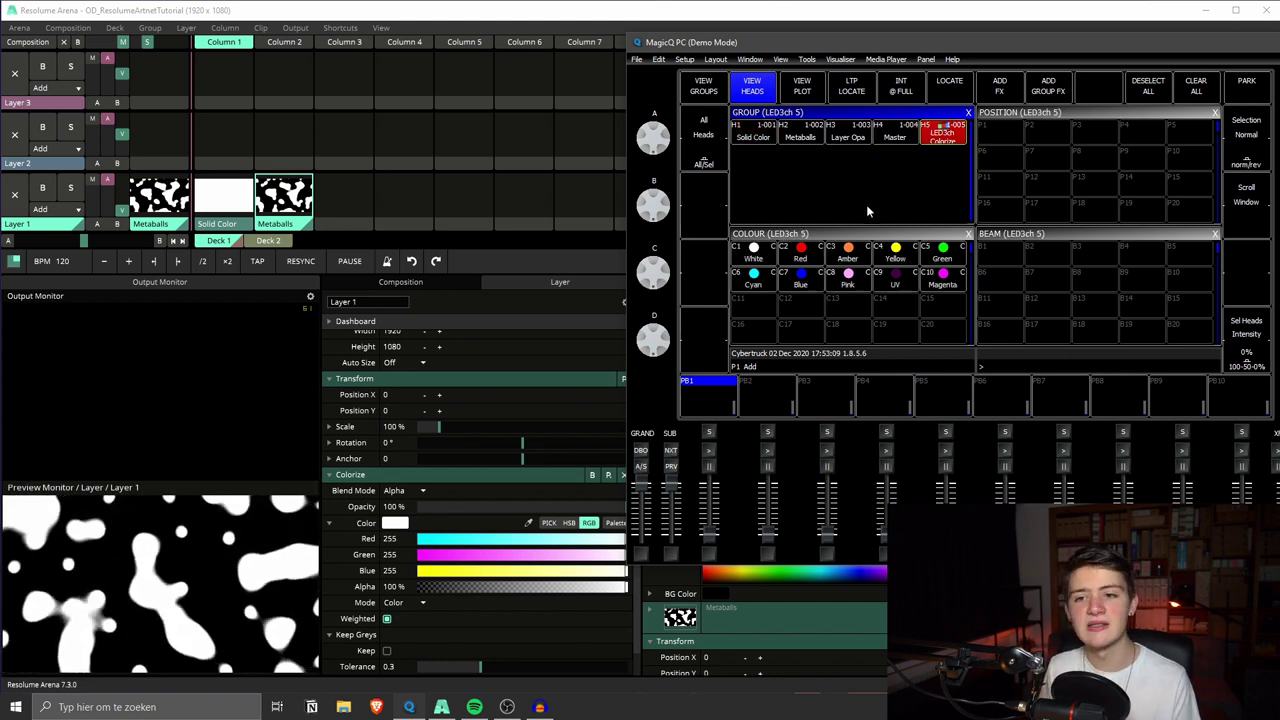
left_click(792, 254)
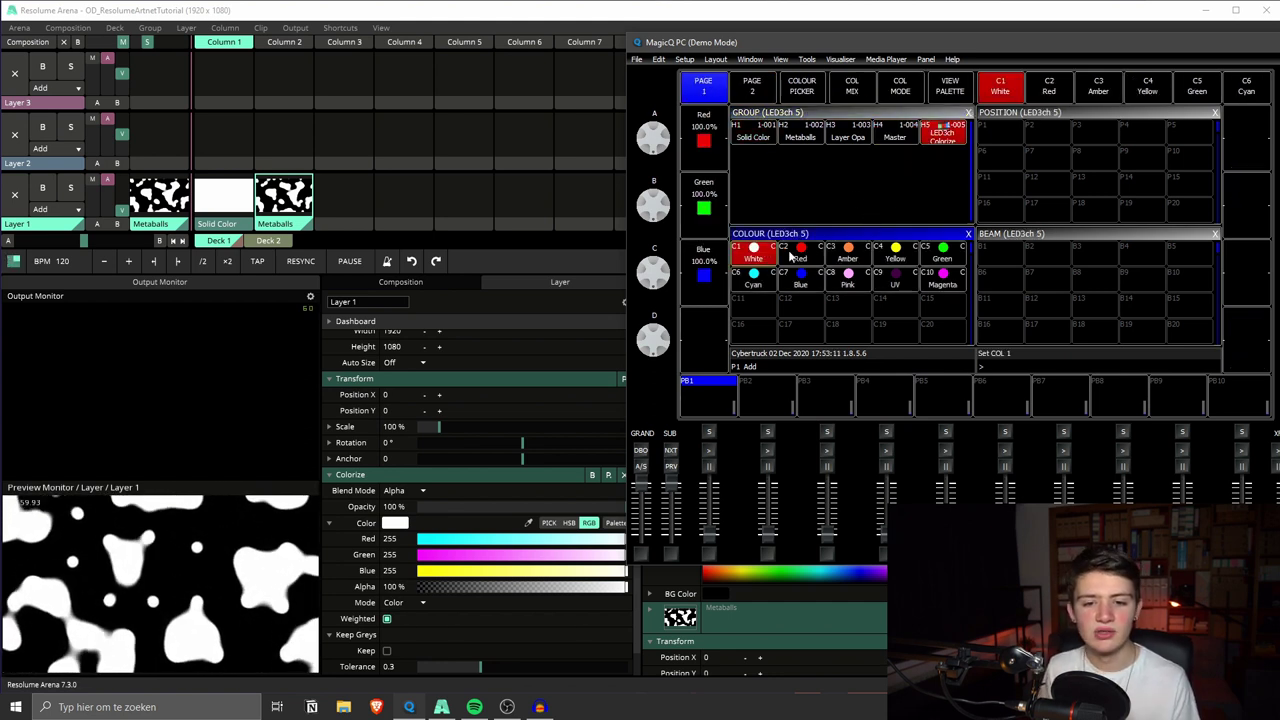
left_click(768, 260)
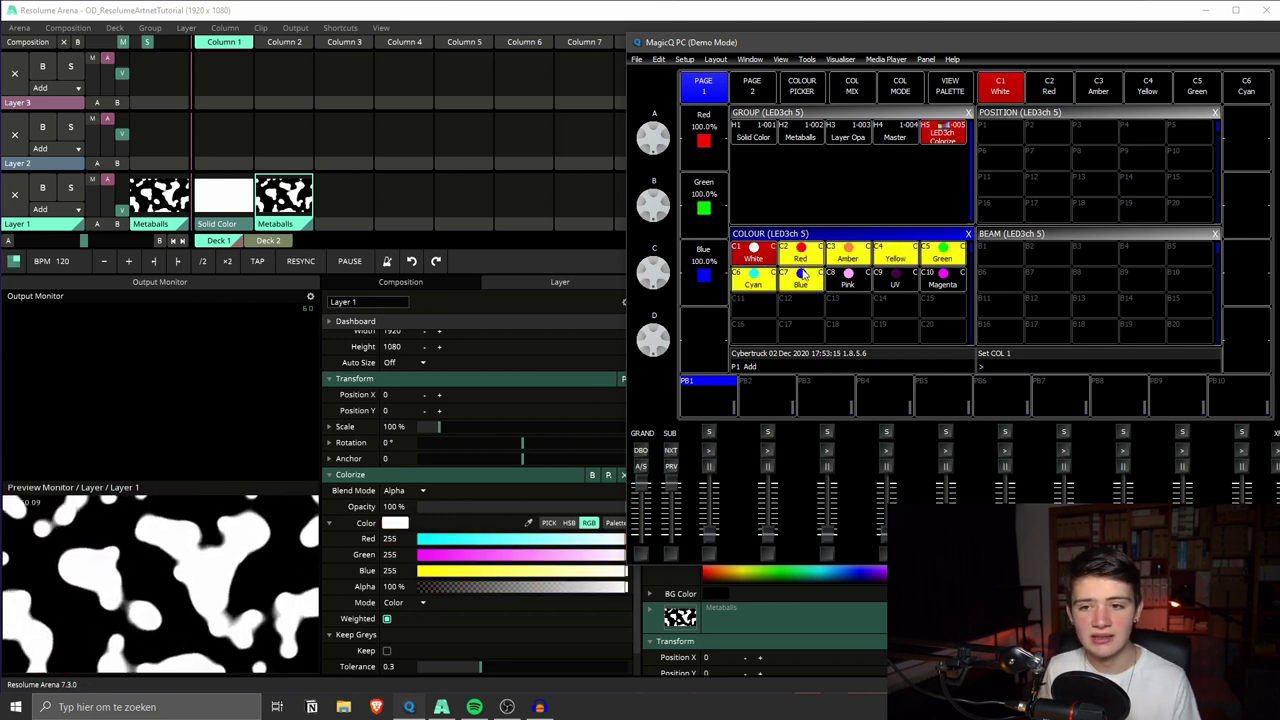
left_click(848, 254)
left_click(755, 258)
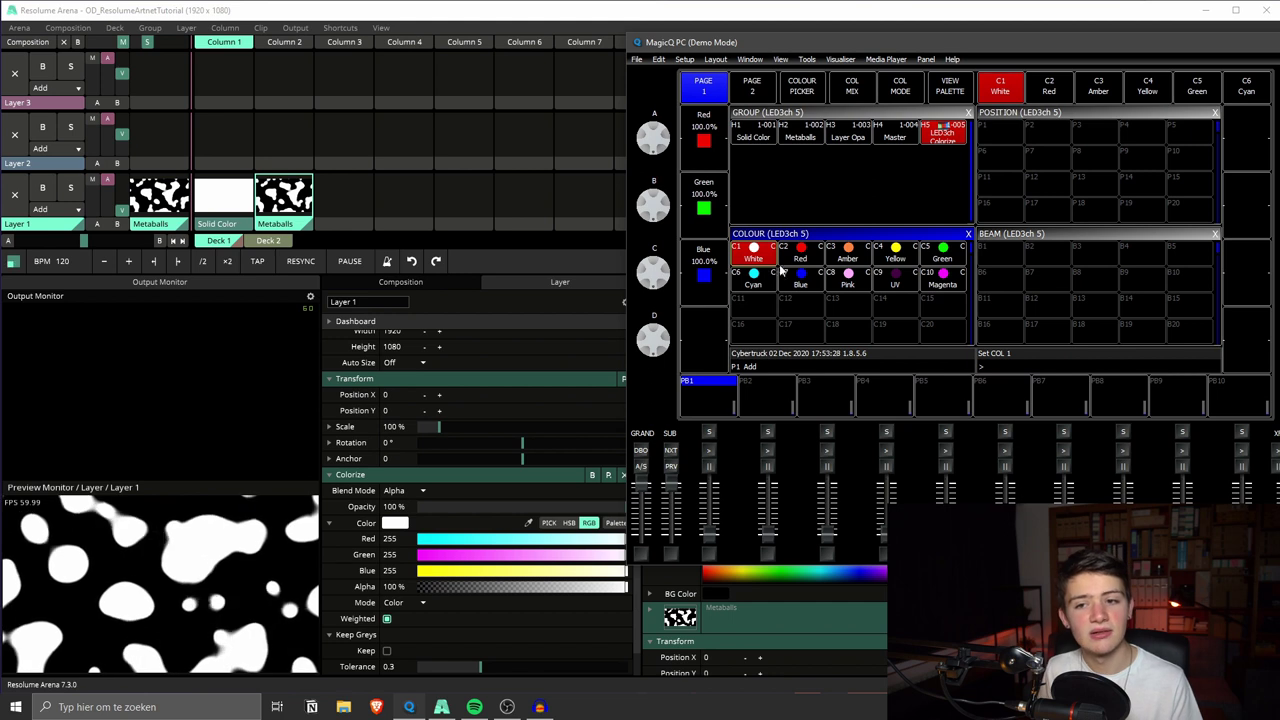
key("BackSpace")
Step: Restore the MagicQ window beside Resolume's monitors and test the Clip Triggers playback by raising its fader gradually and returning it to zero
key("super+Up")
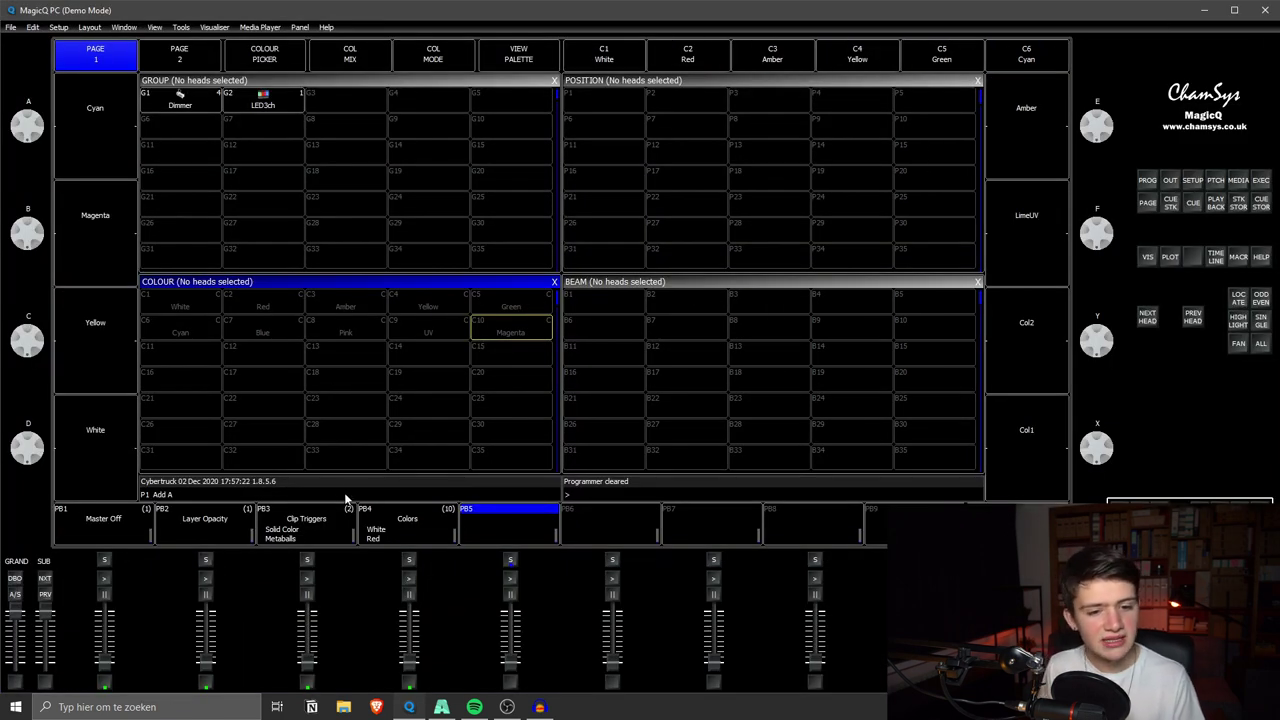
key("super+Down")
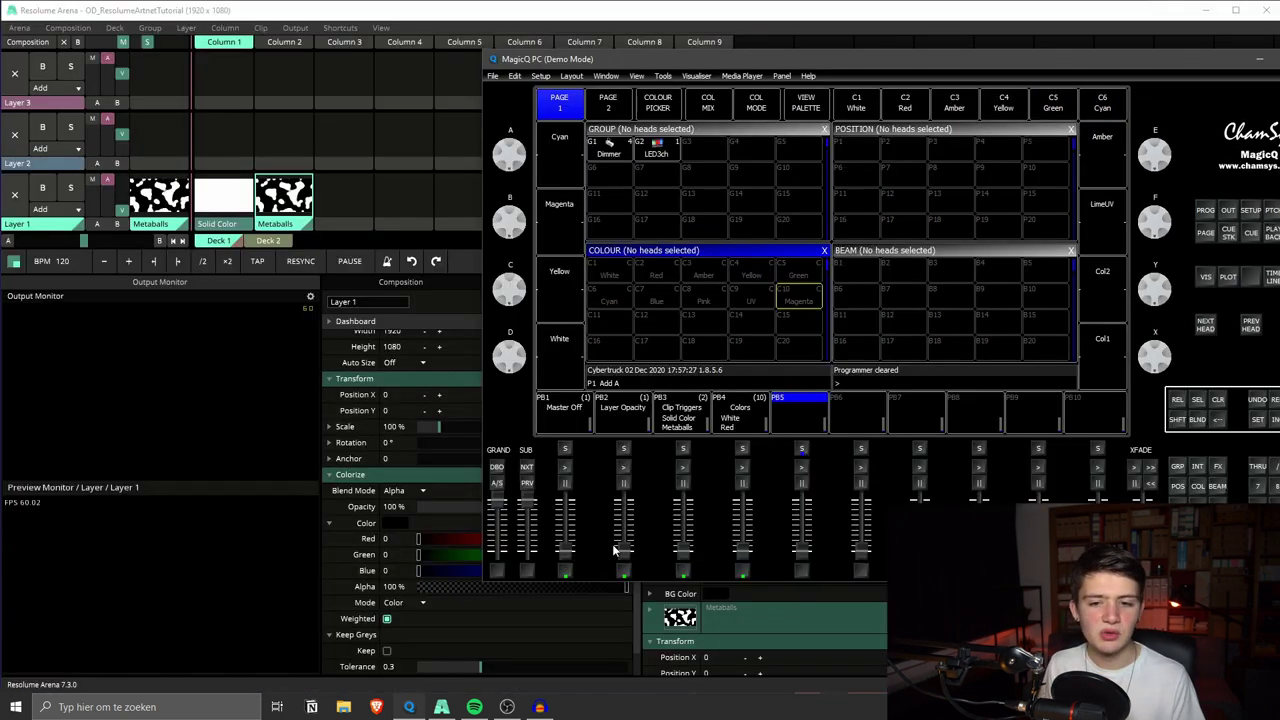
left_click_drag(568, 552, 681, 541)
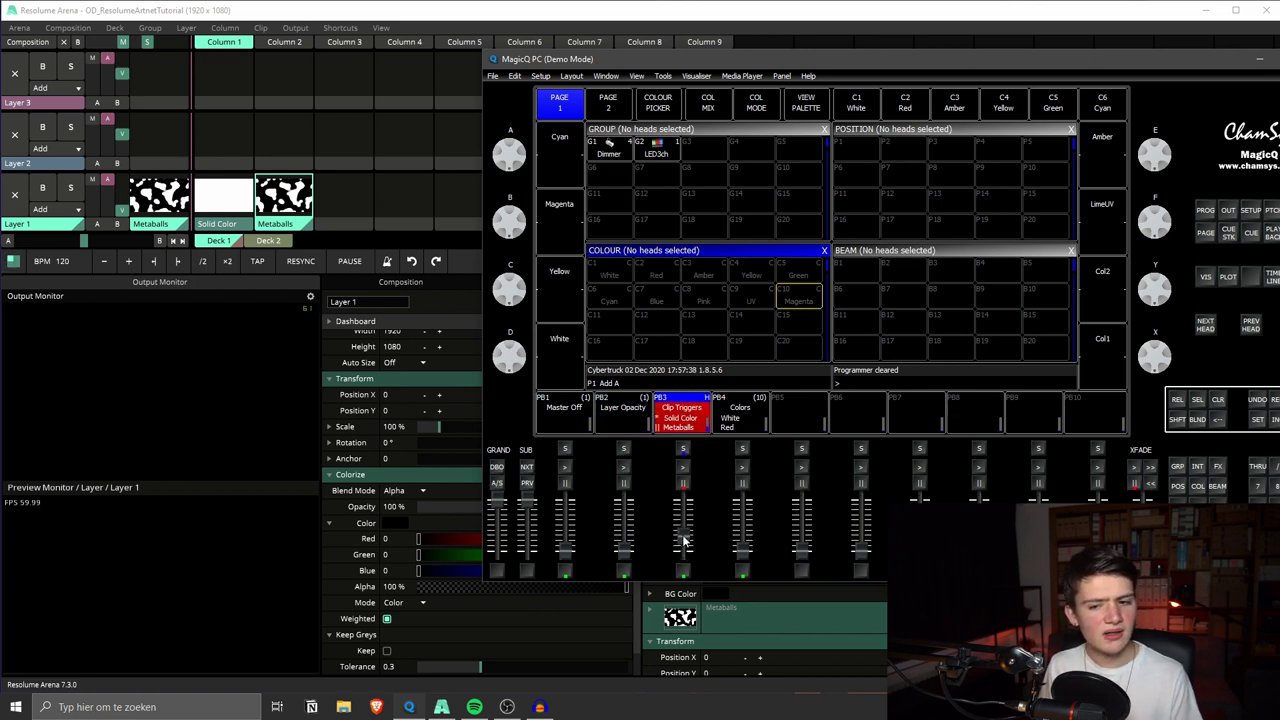
left_click_drag(683, 541, 680, 552)
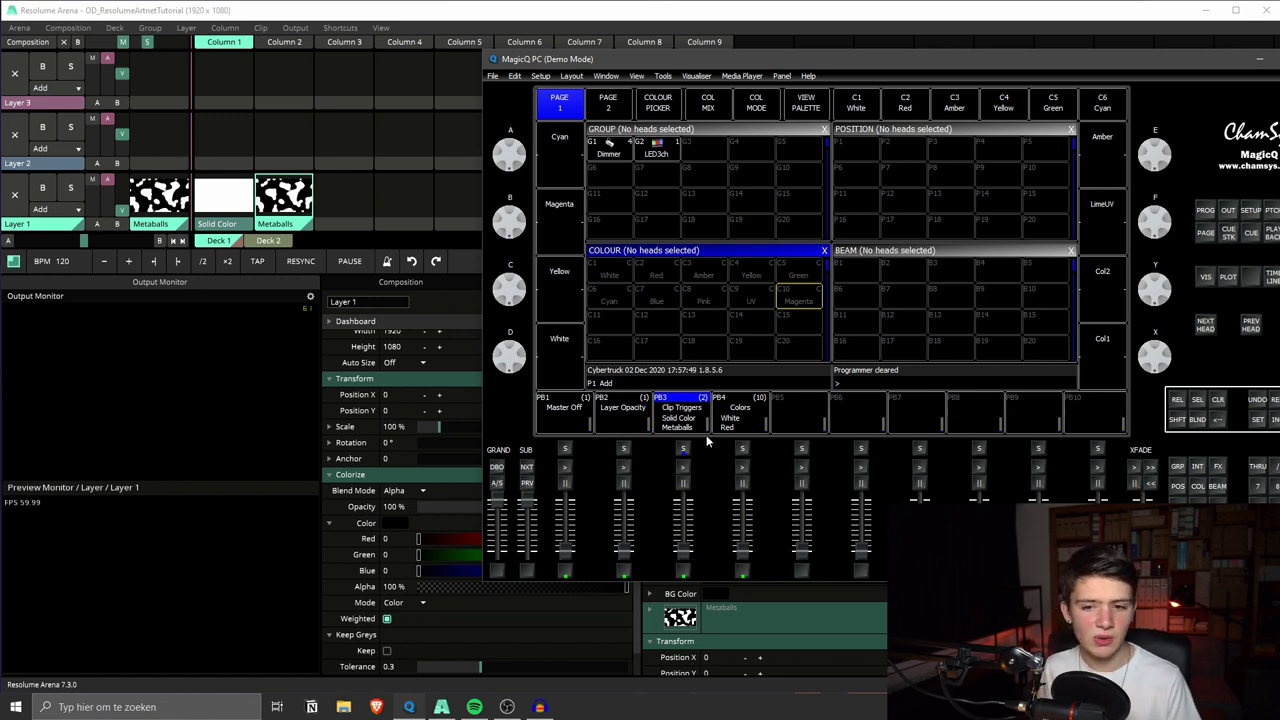
left_click(683, 538)
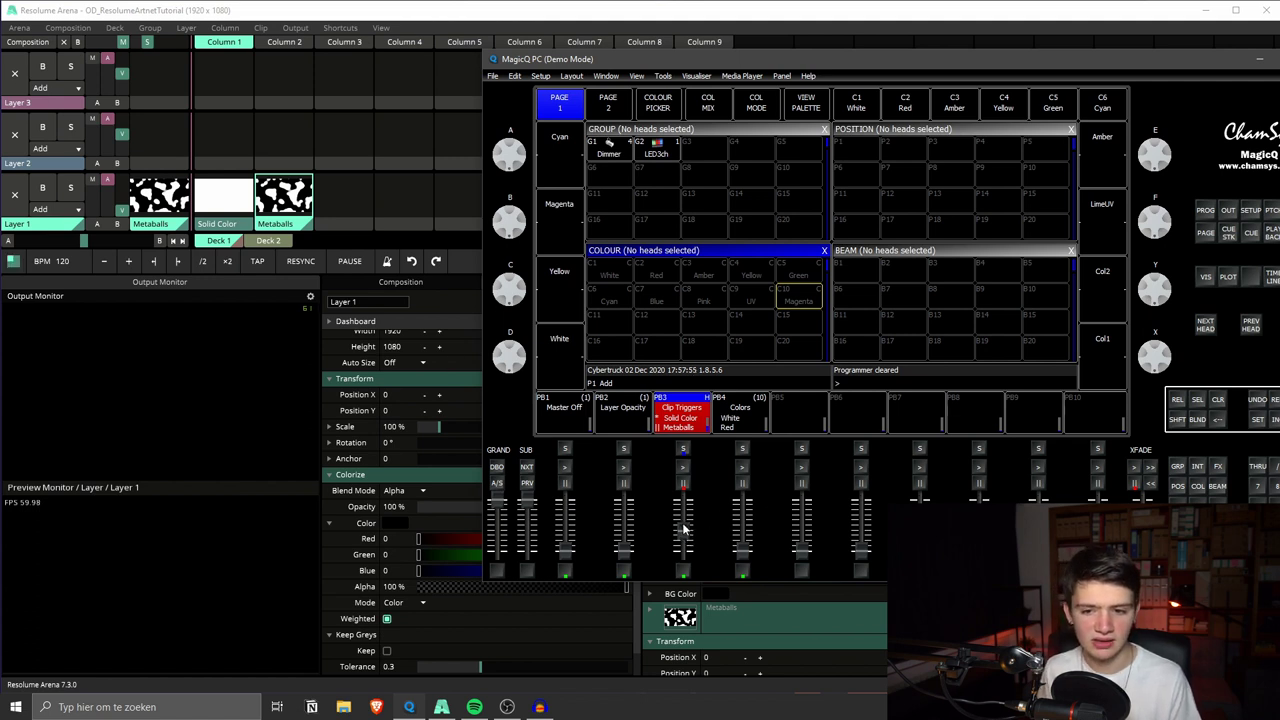
left_click_drag(684, 525, 684, 513)
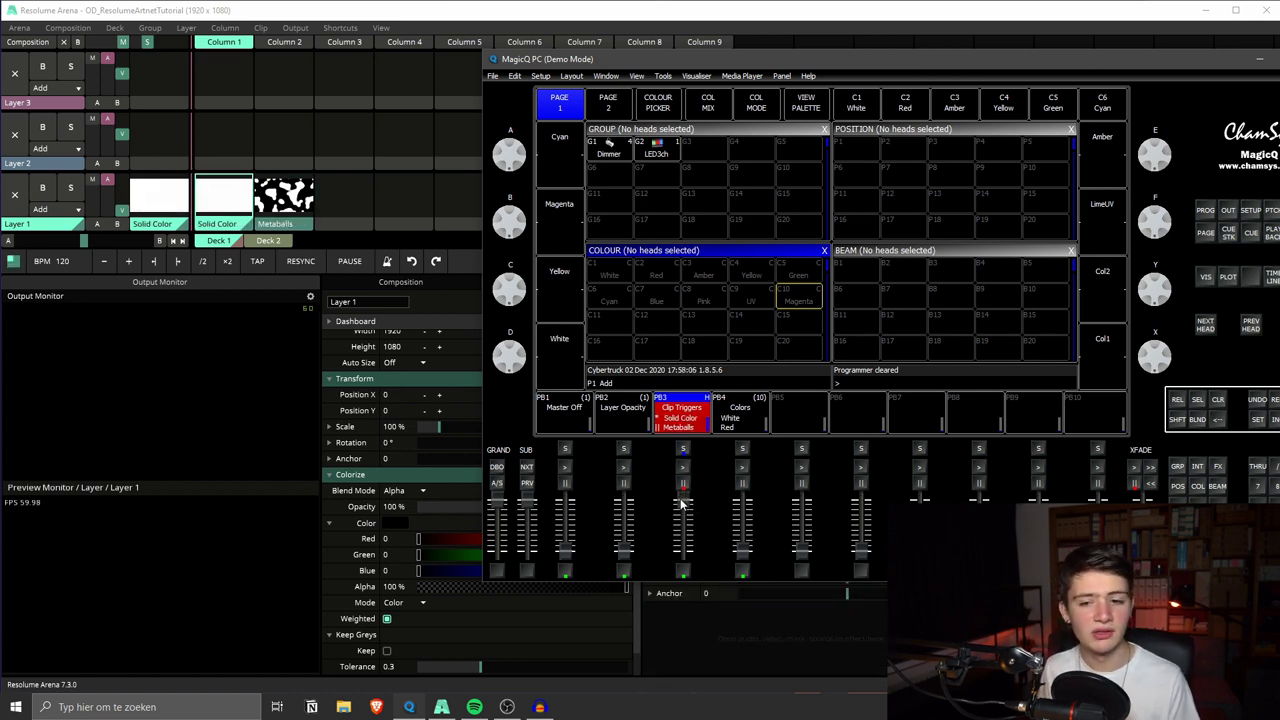
left_click_drag(684, 517, 684, 548)
Step: Test the Colors playback by raising its fader to run the colour steps, and advance Clip Triggers to the Solid Color step
left_click(742, 449)
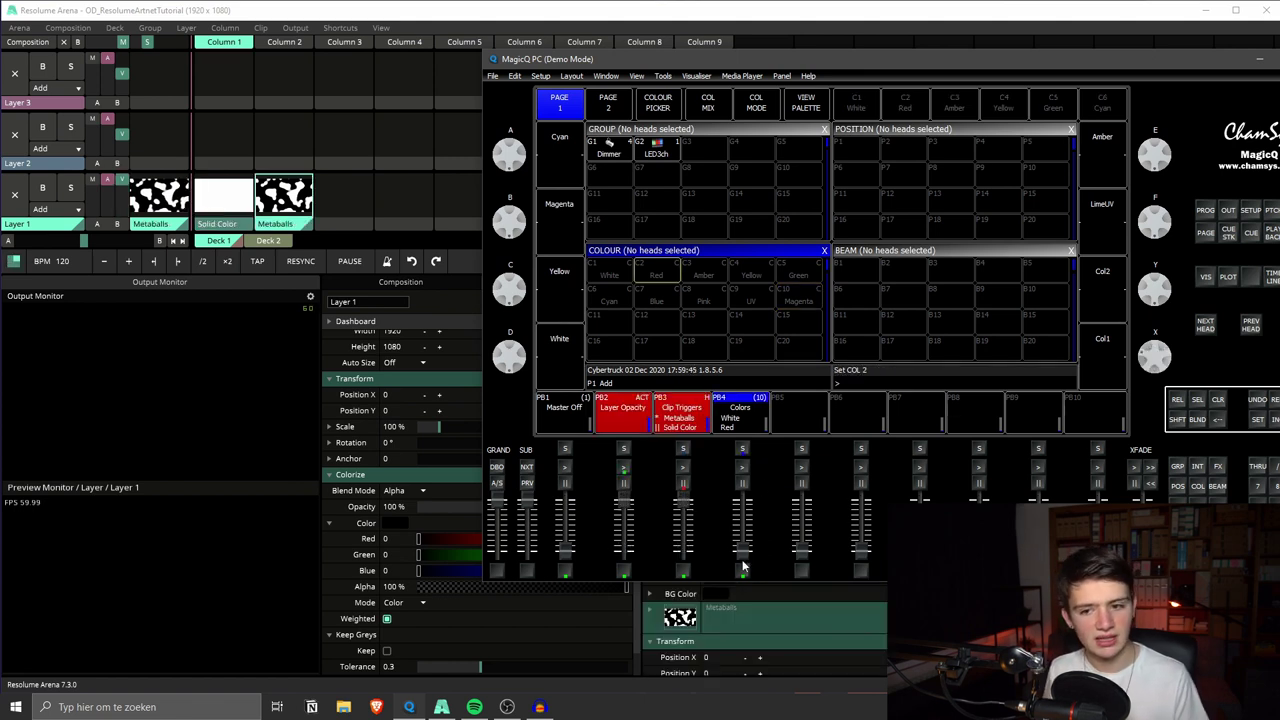
left_click_drag(738, 553, 741, 505)
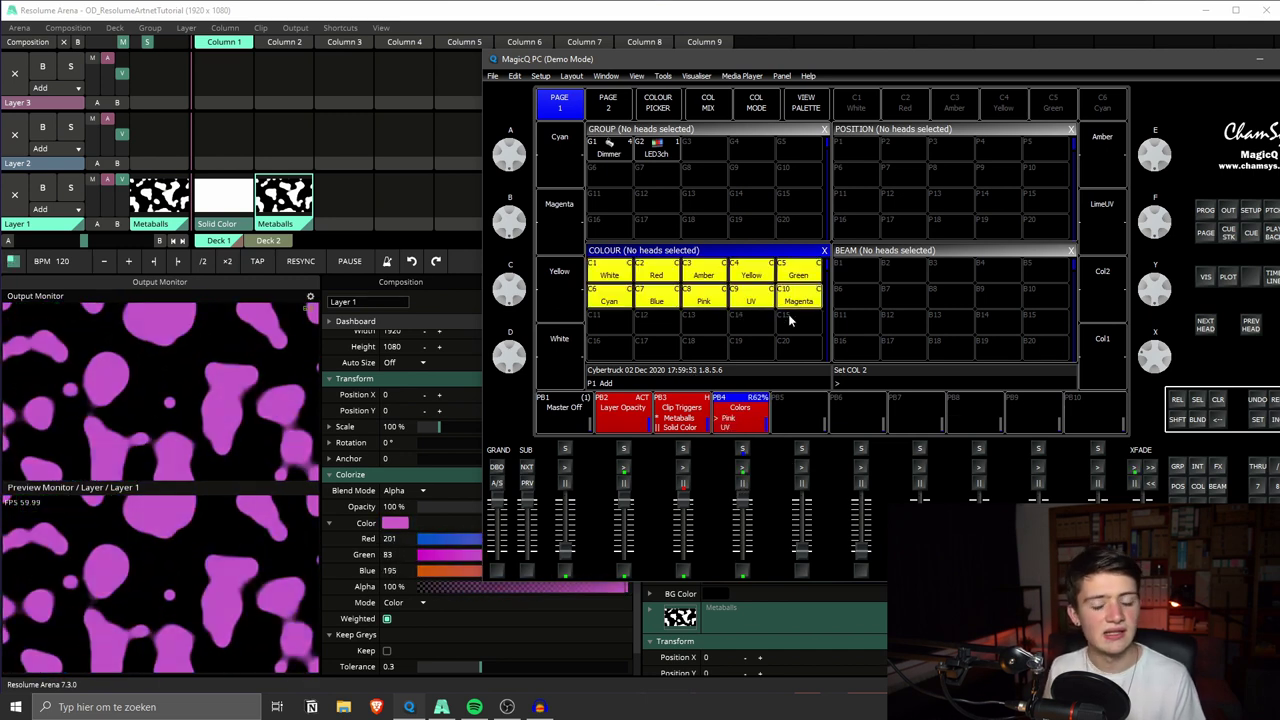
left_click(750, 318)
left_click(683, 470)
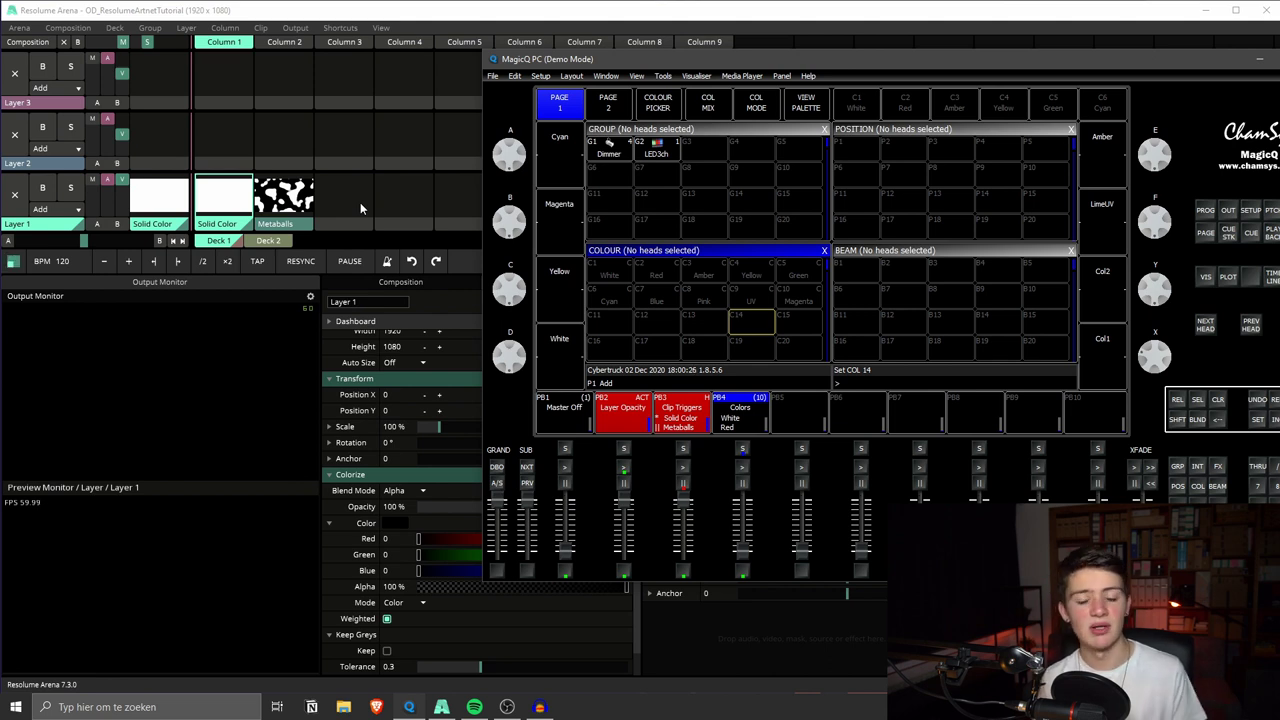
Step: Switch to Resolume Arena, examine the Solid Color clip's Trigger Style options, and trigger Layer 1's empty slot in Column 3
left_click(419, 214)
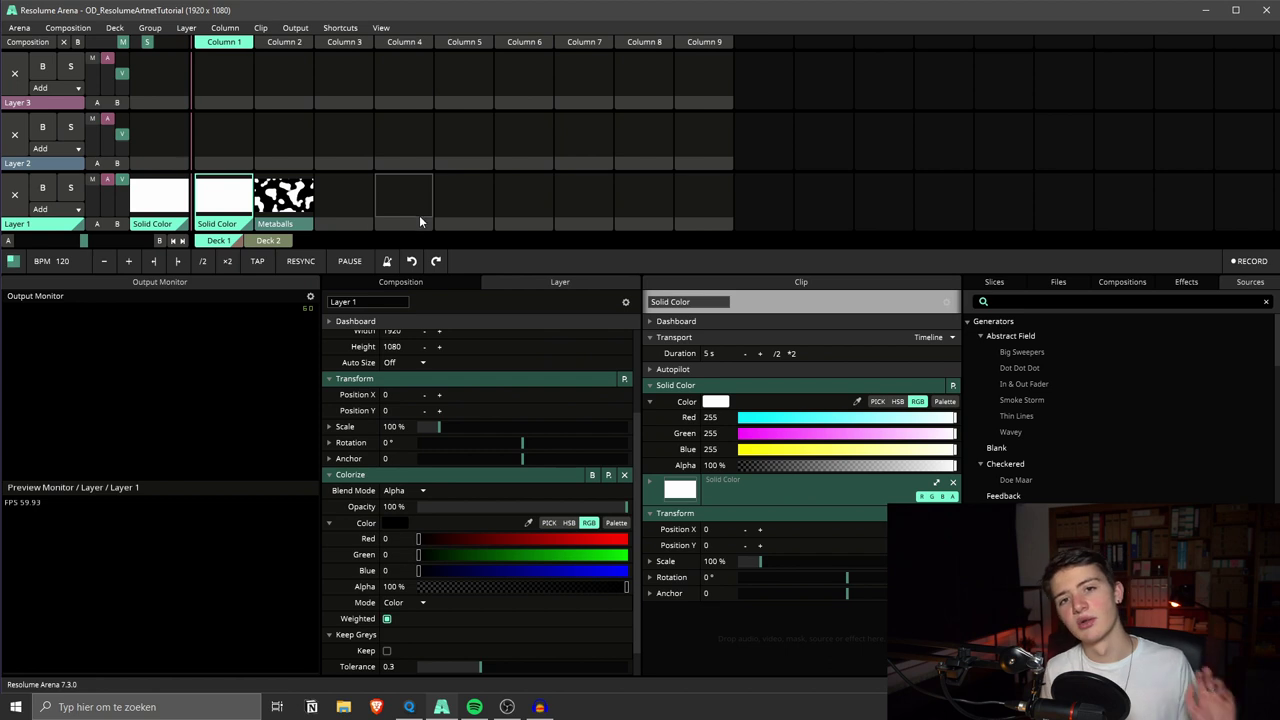
right_click(221, 230)
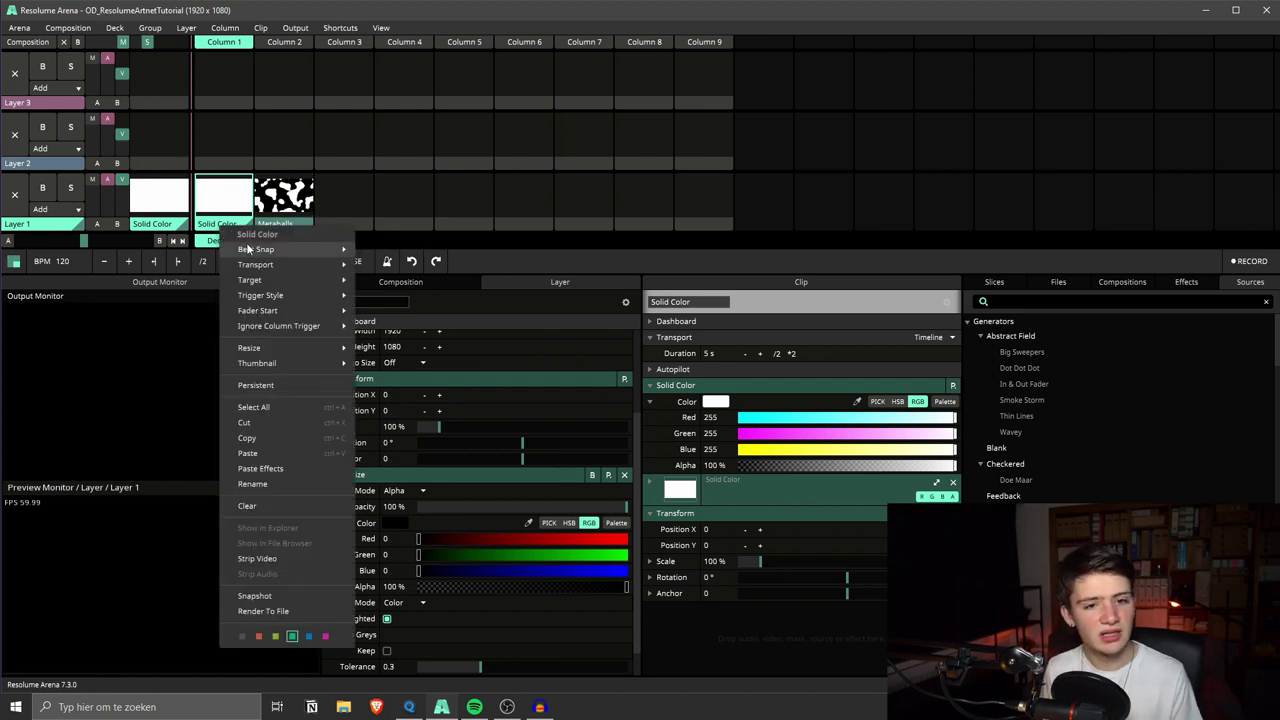
right_click(210, 224)
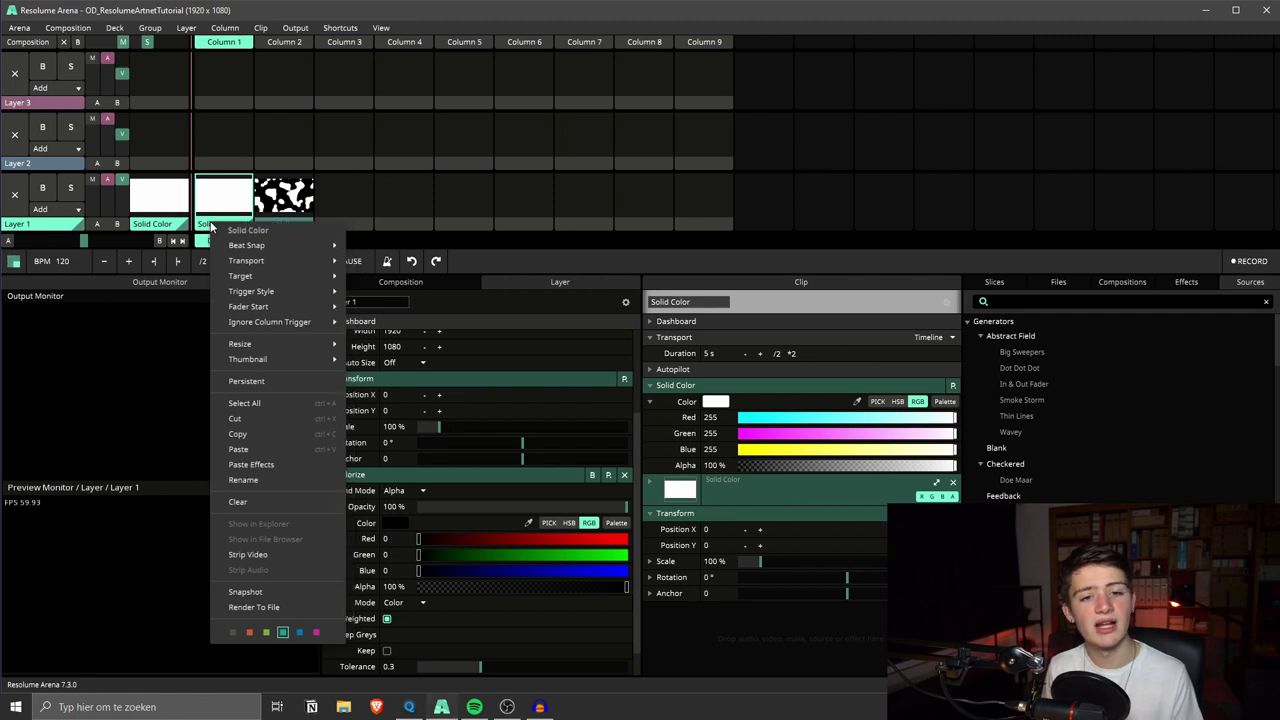
mouse_move(253, 290)
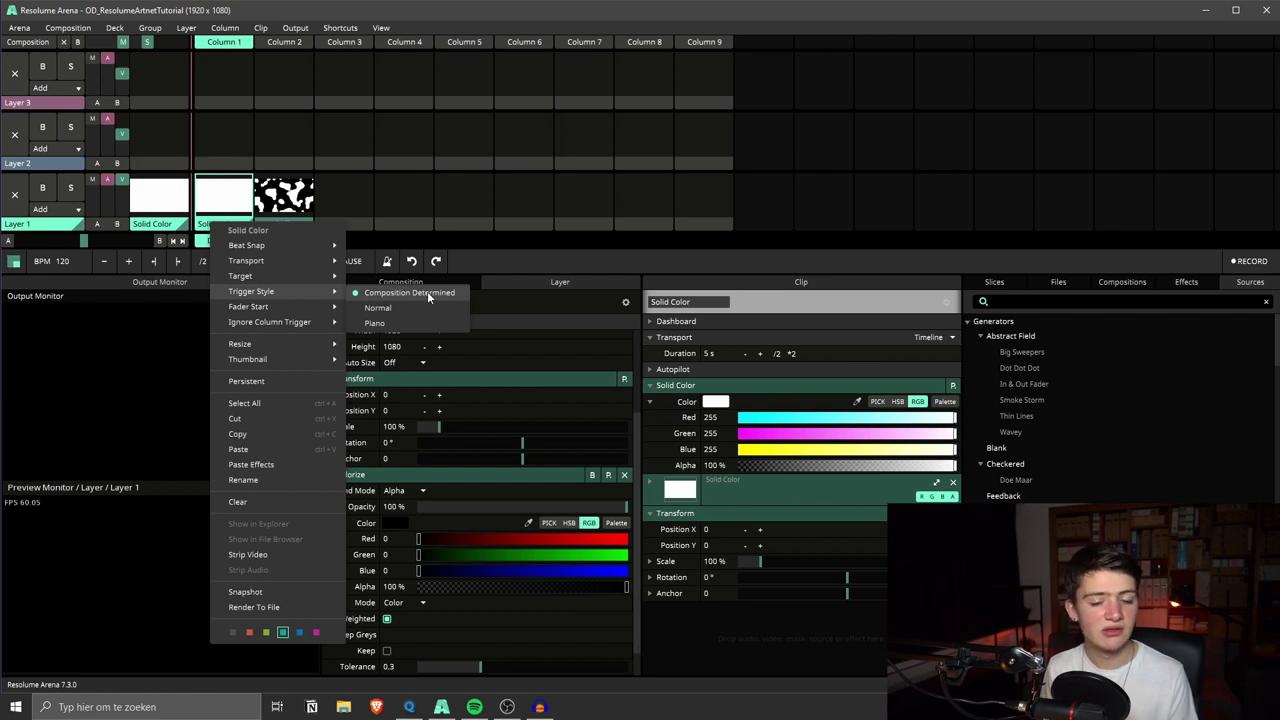
left_click(330, 215)
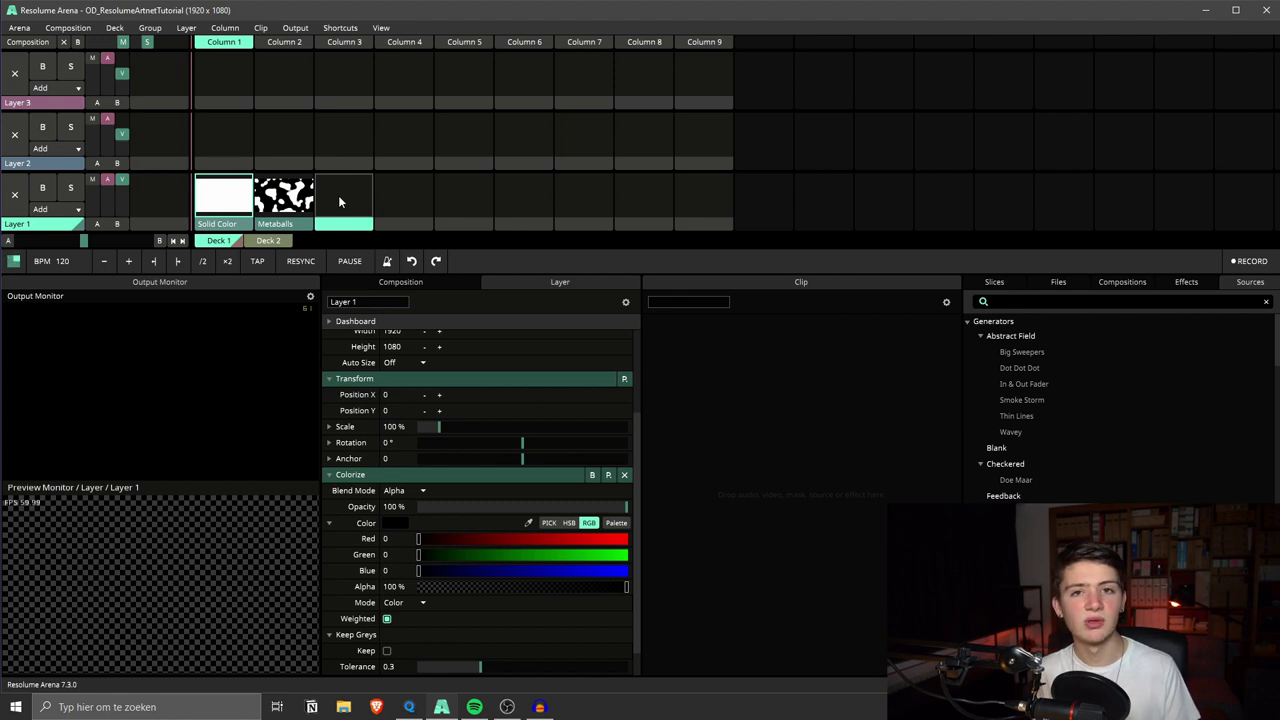
Step: Set the composition's Clip Trigger Style to Piano
left_click(87, 30)
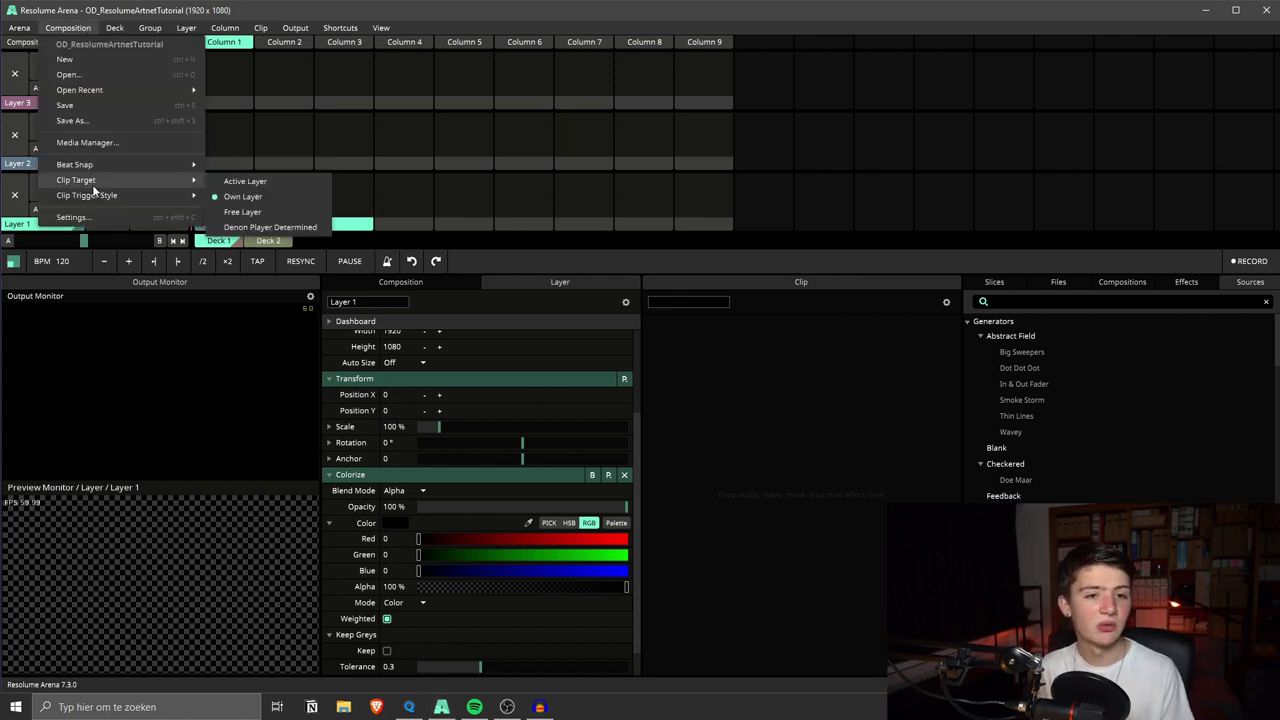
mouse_move(185, 180)
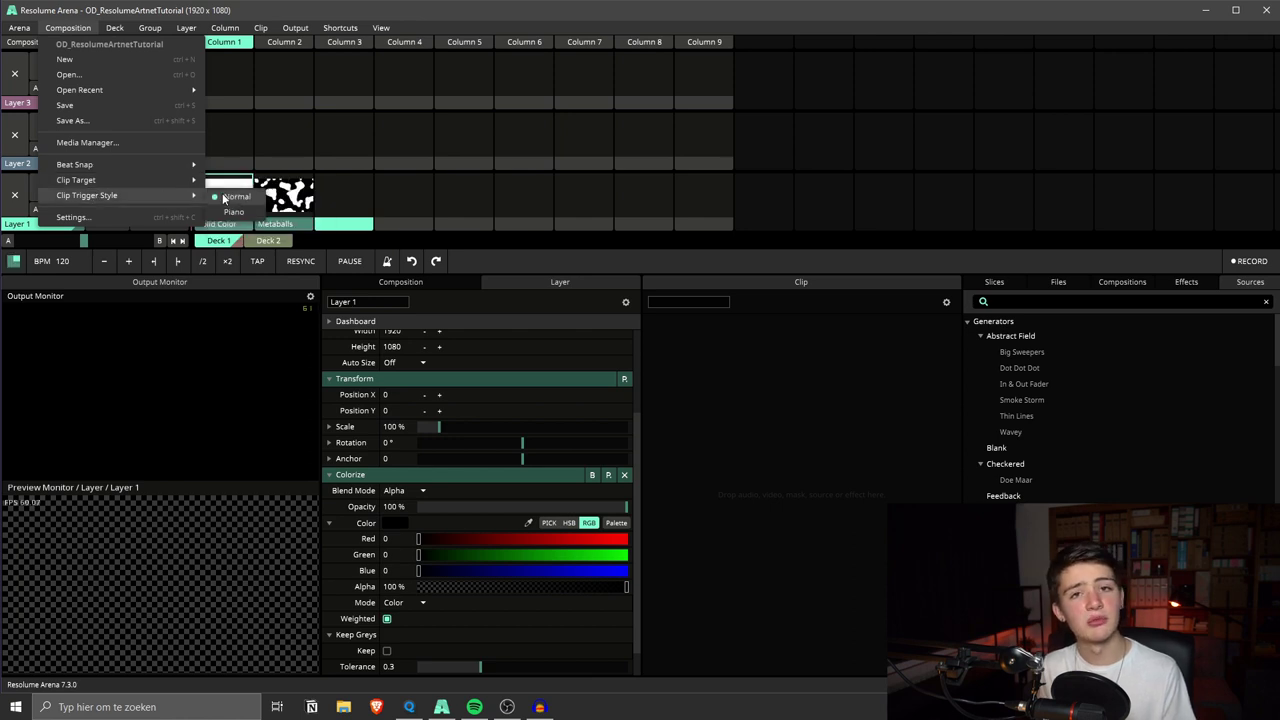
left_click(233, 212)
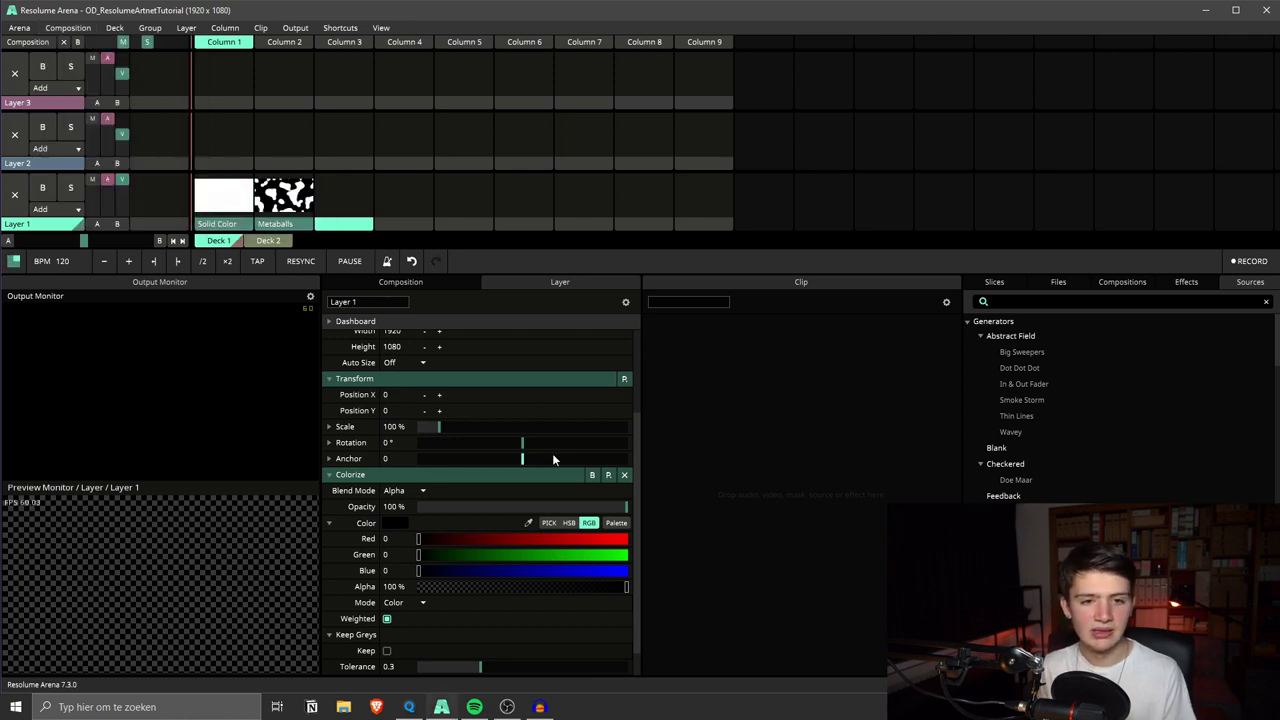
Step: Switch to MagicQ, test Piano triggering by raising the Colors playback and partly raising Clip Triggers, and return Colors to zero
left_click(409, 706)
left_click(742, 568)
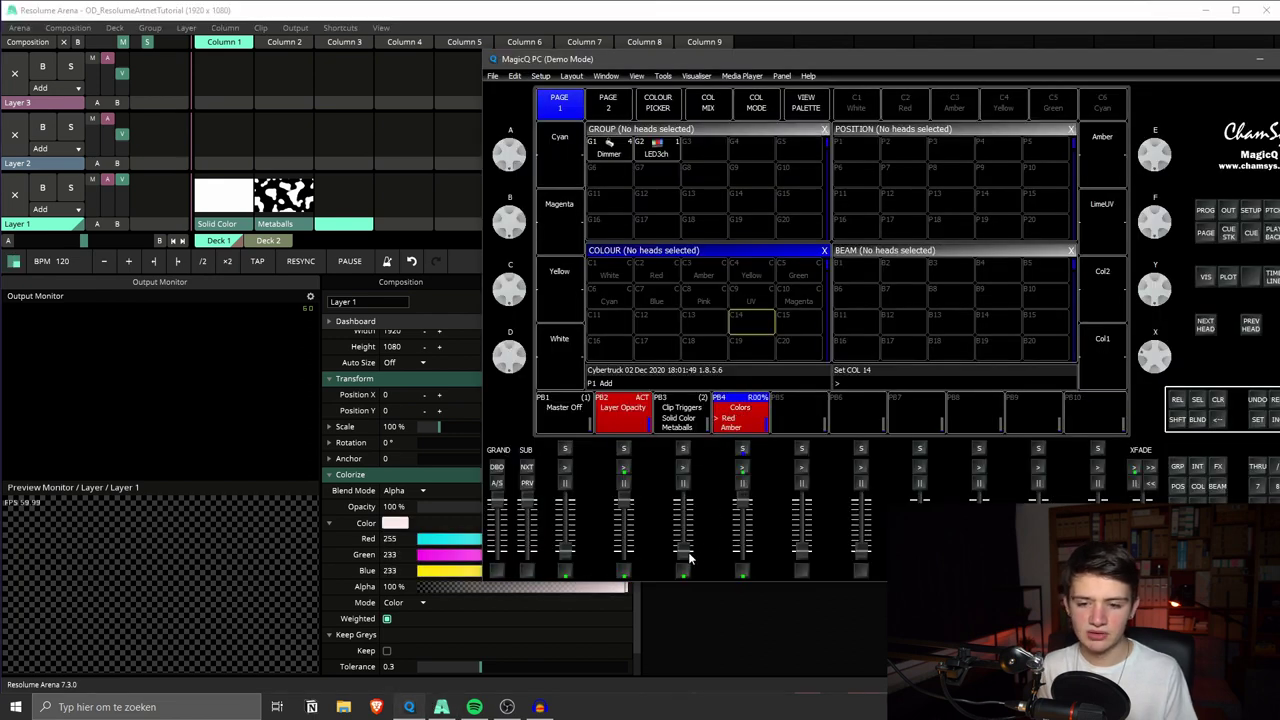
left_click(684, 485)
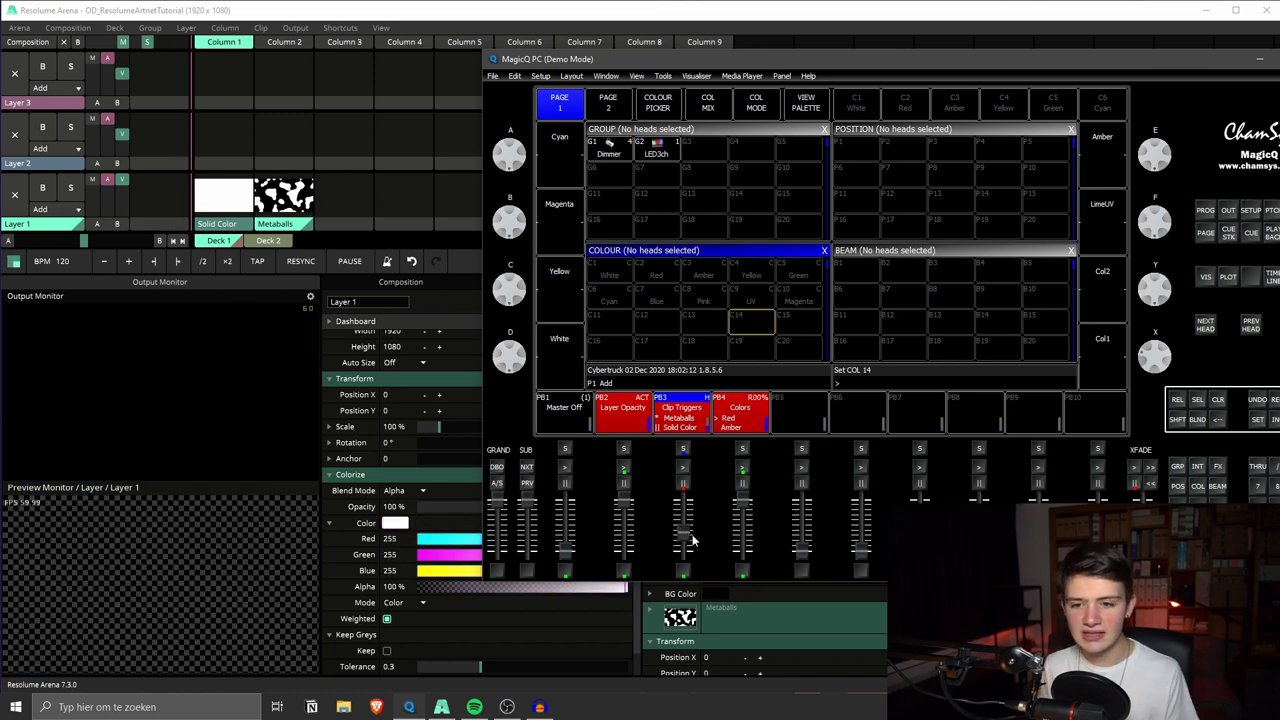
key("alt+b")
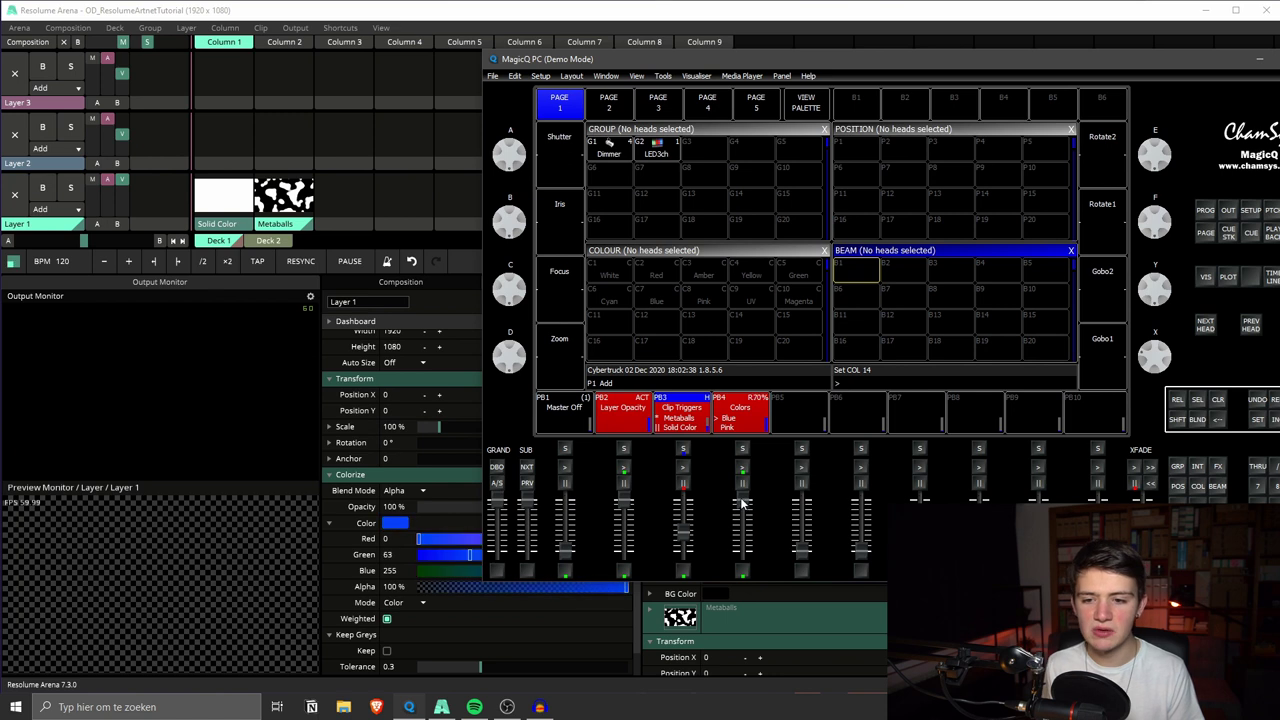
left_click_drag(744, 535, 745, 560)
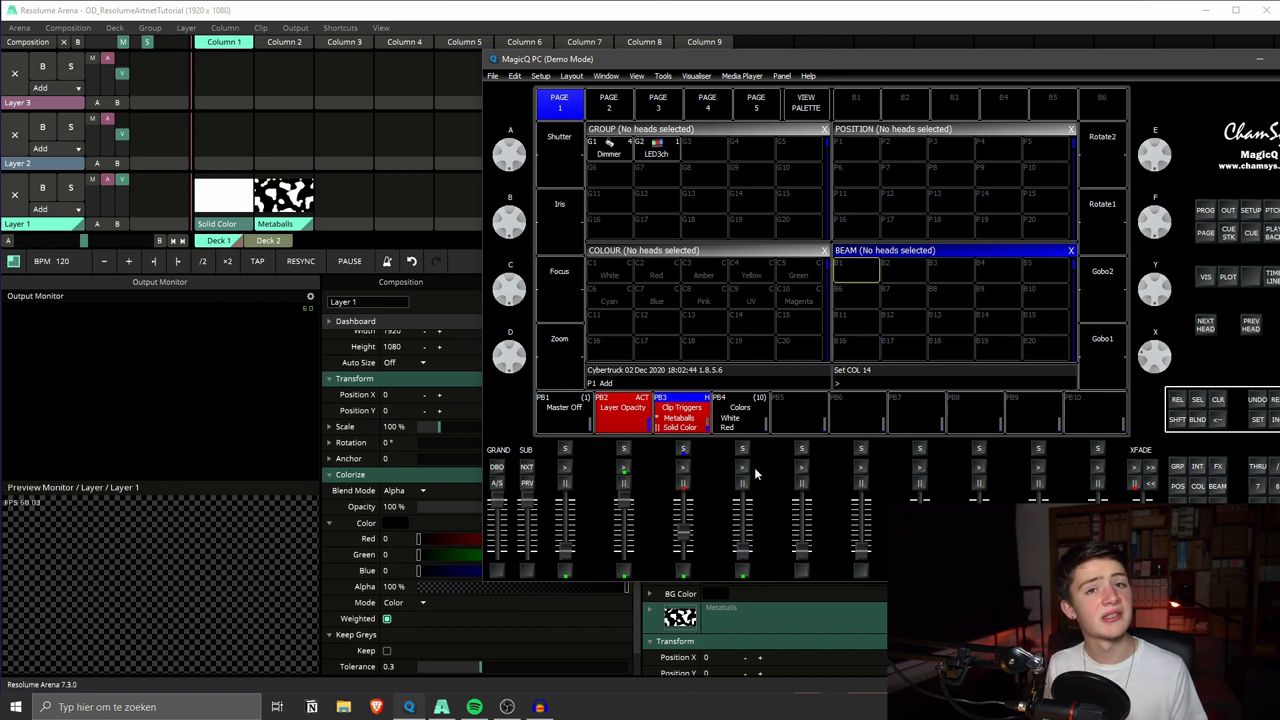
Step: Switch to Resolume Arena, edit the DMX shortcuts, and set the Solid Color clip shortcut's minimum range to 49
key("alt+Tab")
key("ctrl+d")
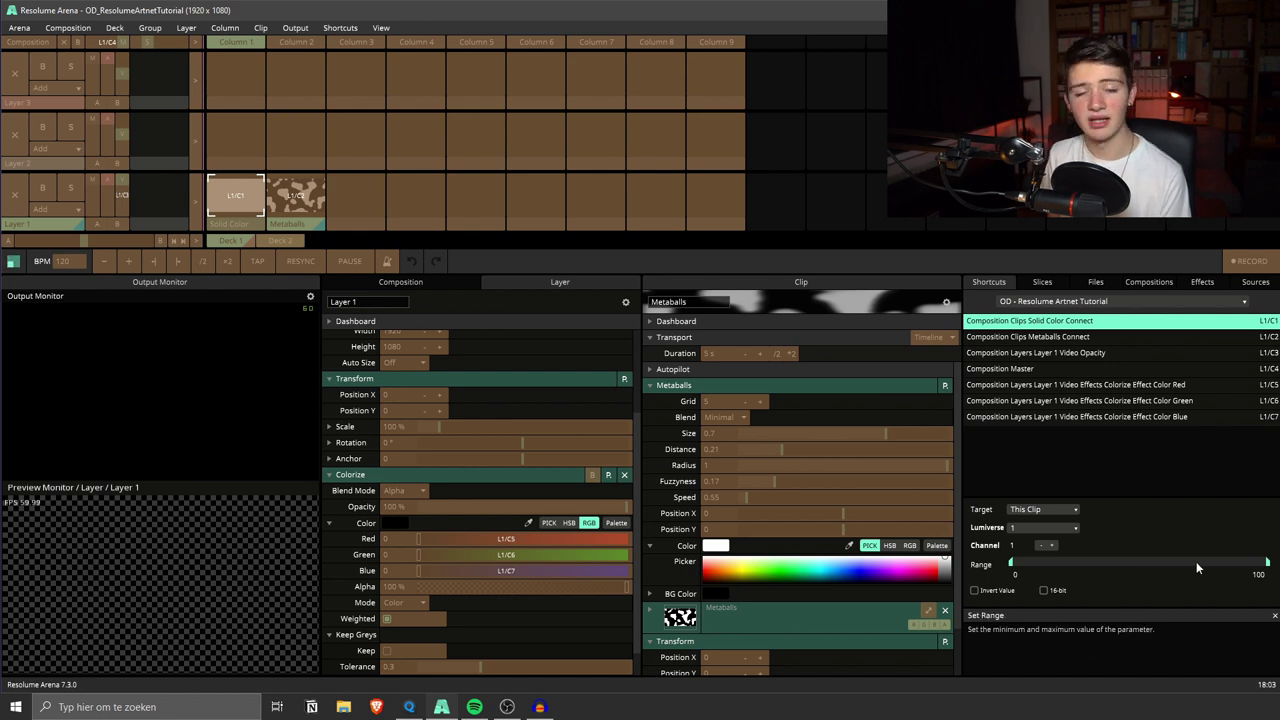
double_click(1016, 578)
type("4")
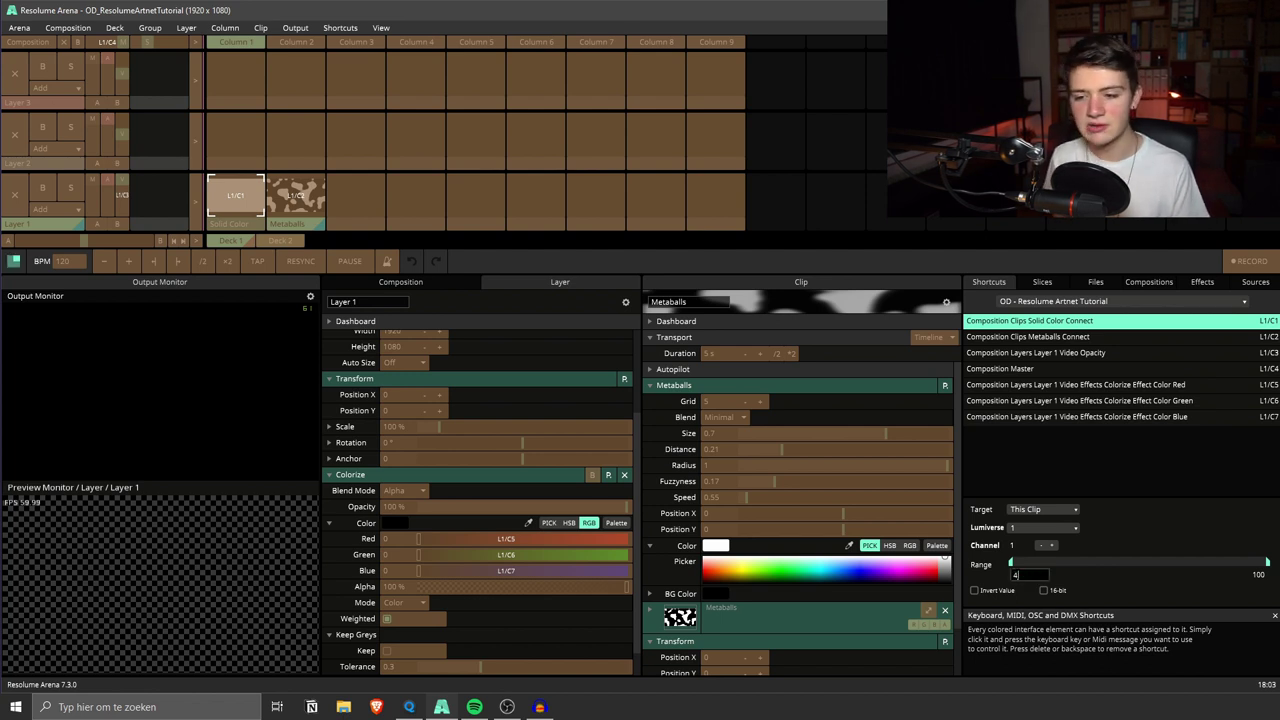
type("0")
key("Return")
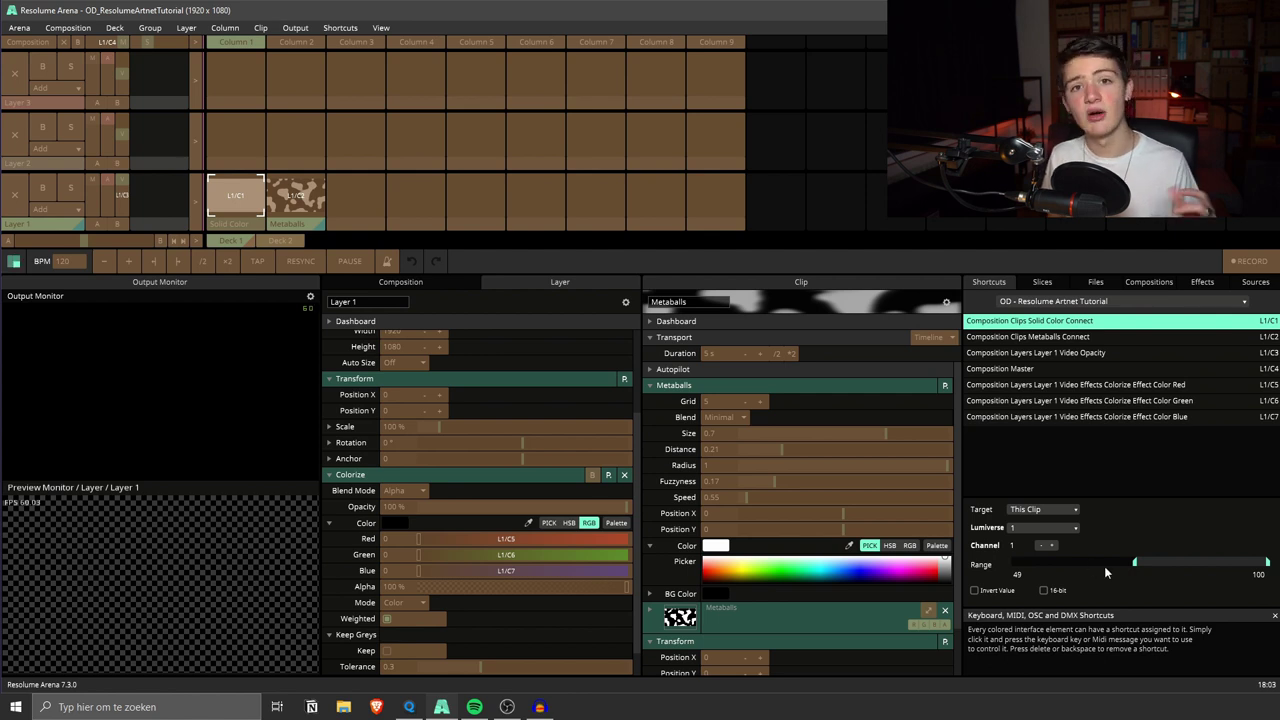
Step: Set the Metaballs clip shortcut's minimum range to 49 and leave DMX shortcut editing
left_click(284, 200)
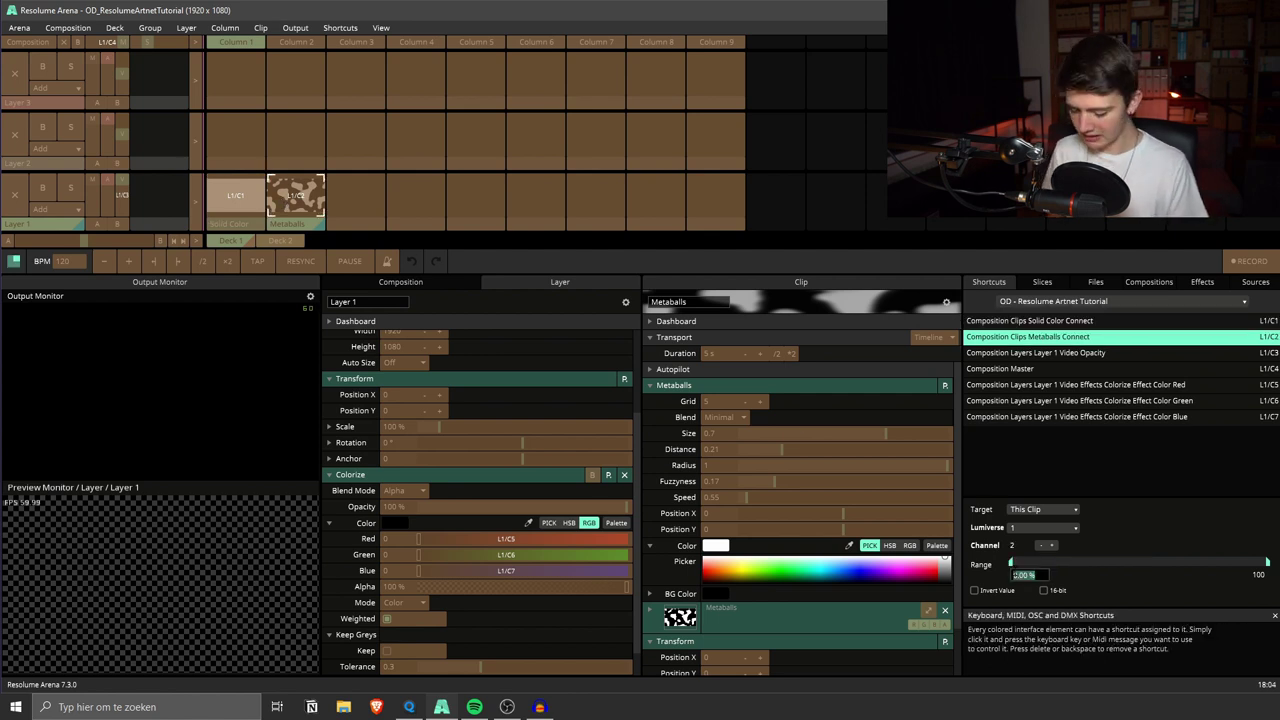
key("Return")
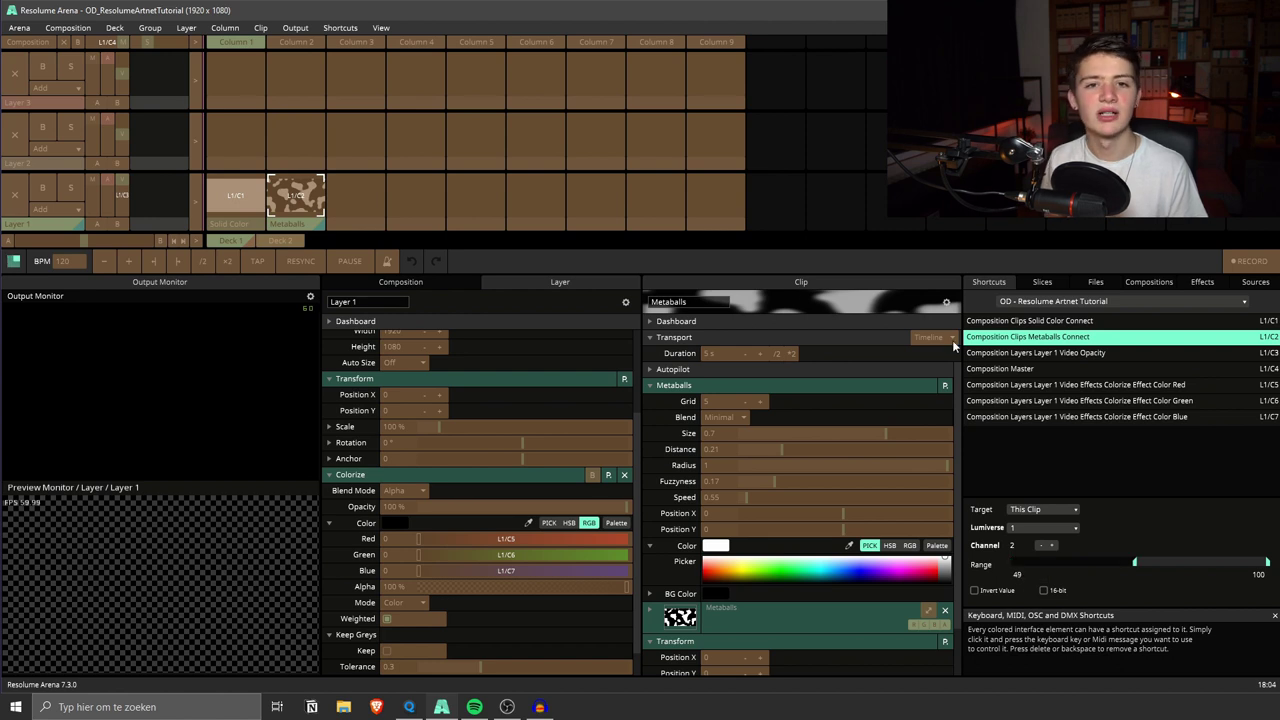
left_click(340, 27)
left_click(365, 90)
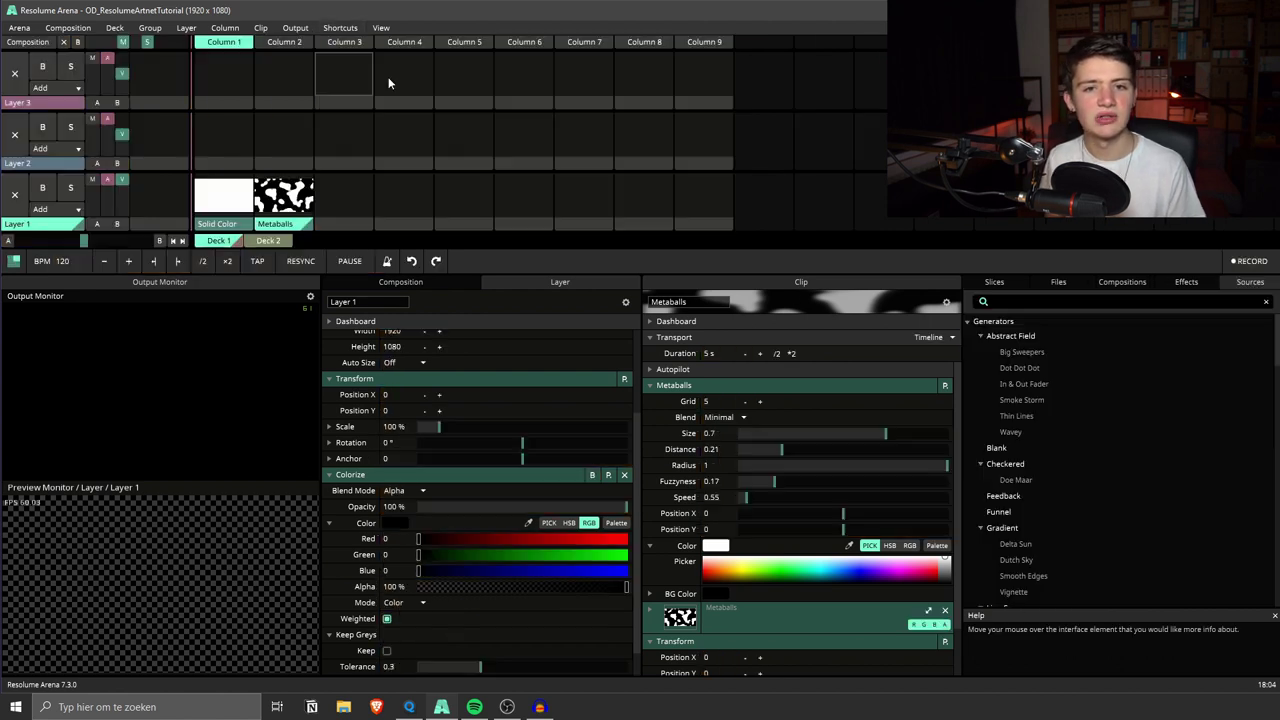
Step: Switch to MagicQ and test the Master Off, Layer Opacity and Clip Triggers playbacks while the Colors playback runs
left_click(409, 707)
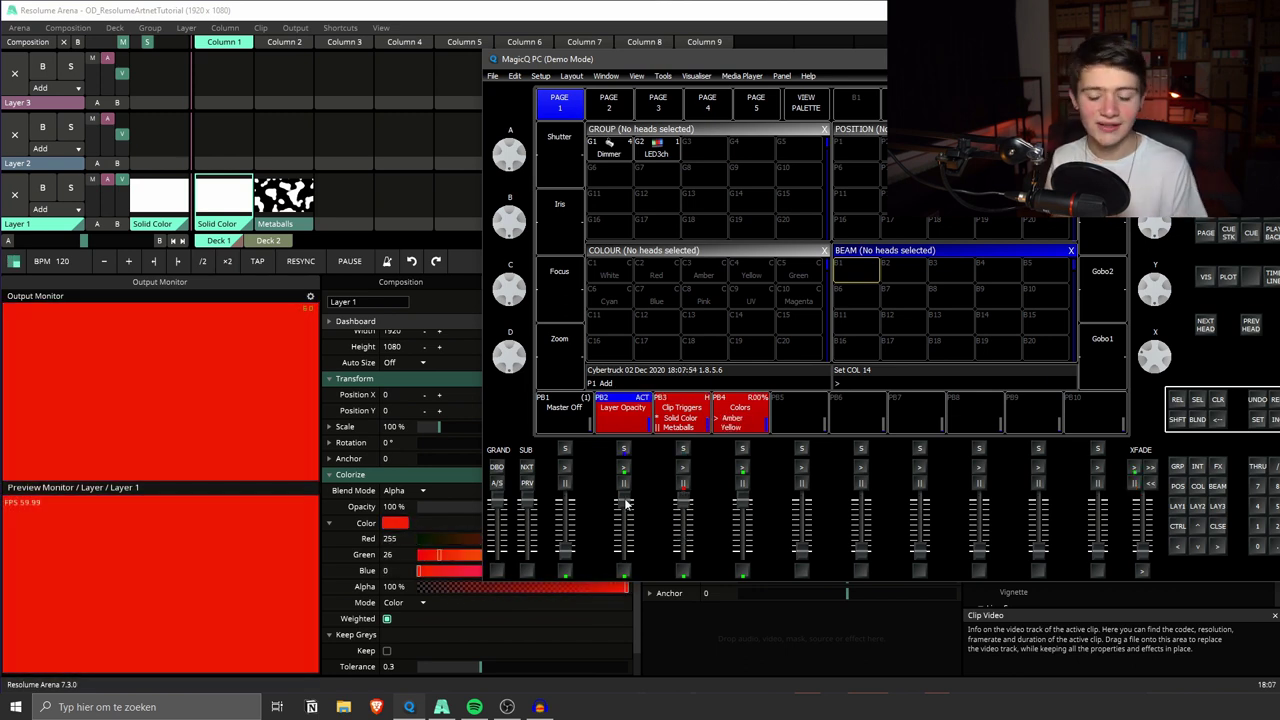
left_click(565, 545)
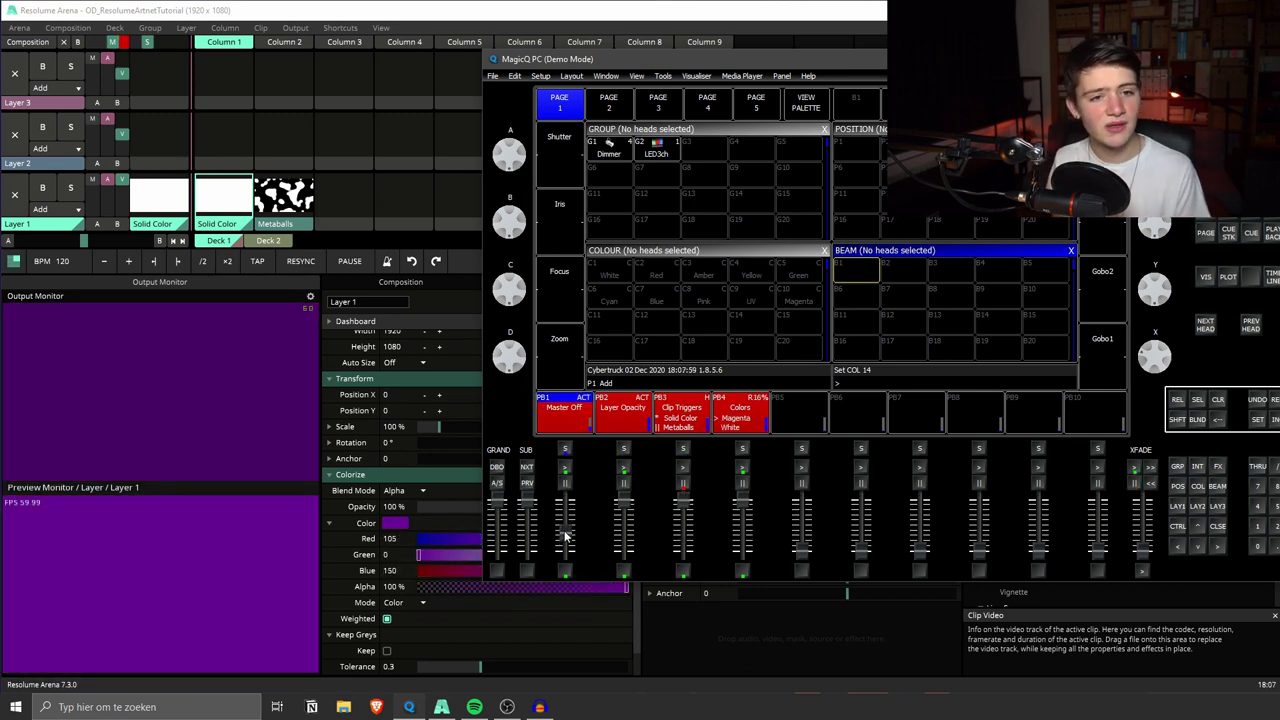
left_click(638, 513)
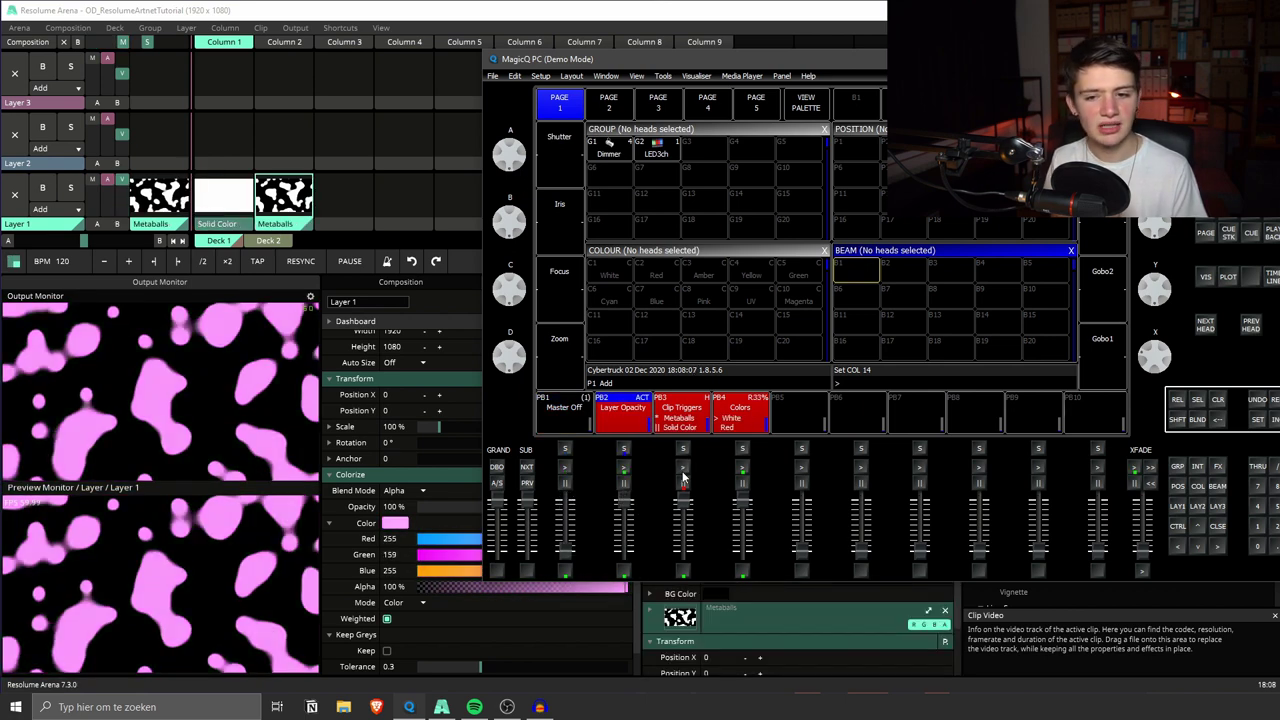
mouse_move(685, 505)
left_mouse_down()
mouse_move(690, 573)
mouse_move(692, 508)
left_mouse_up()
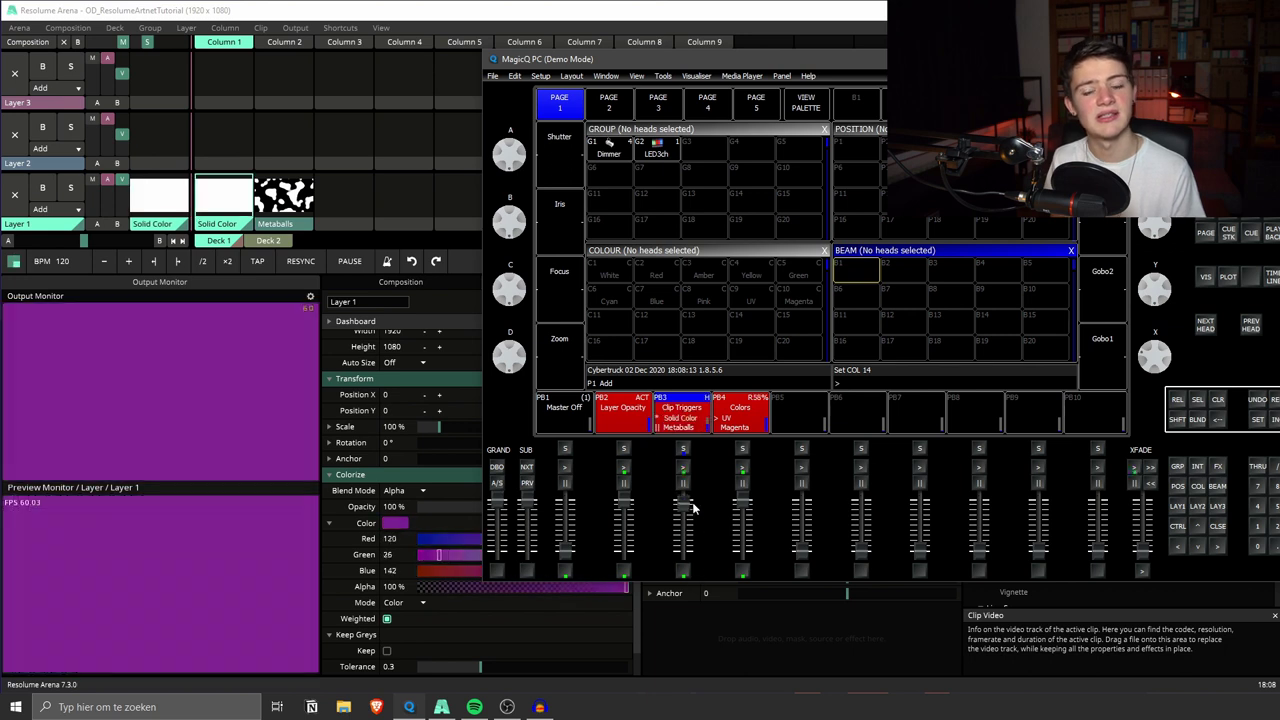